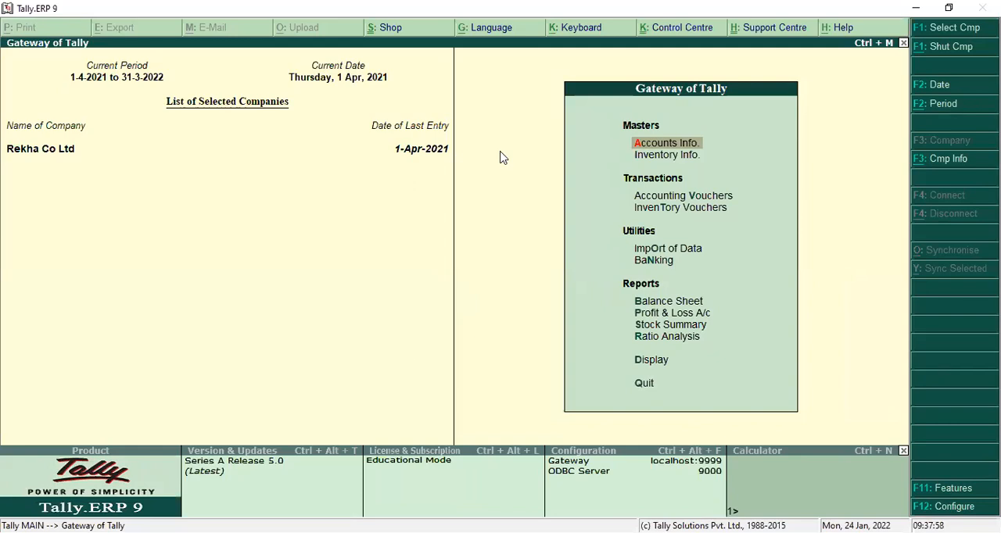
Step: Shut the company Rekha Co Ltd and select the company XYZ instead
{"action": "left_click", "coordinate": [944, 49]}
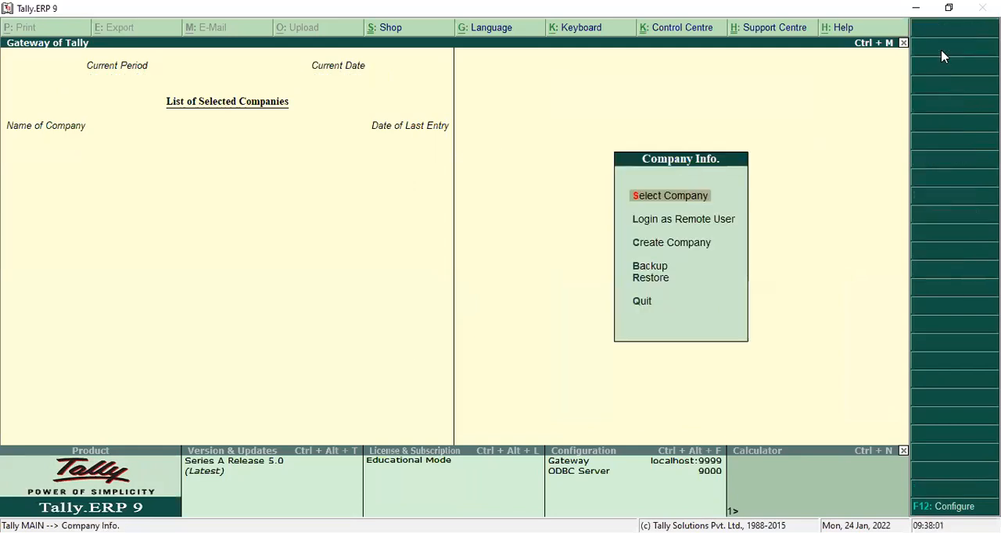
{"action": "left_click", "coordinate": [654, 197]}
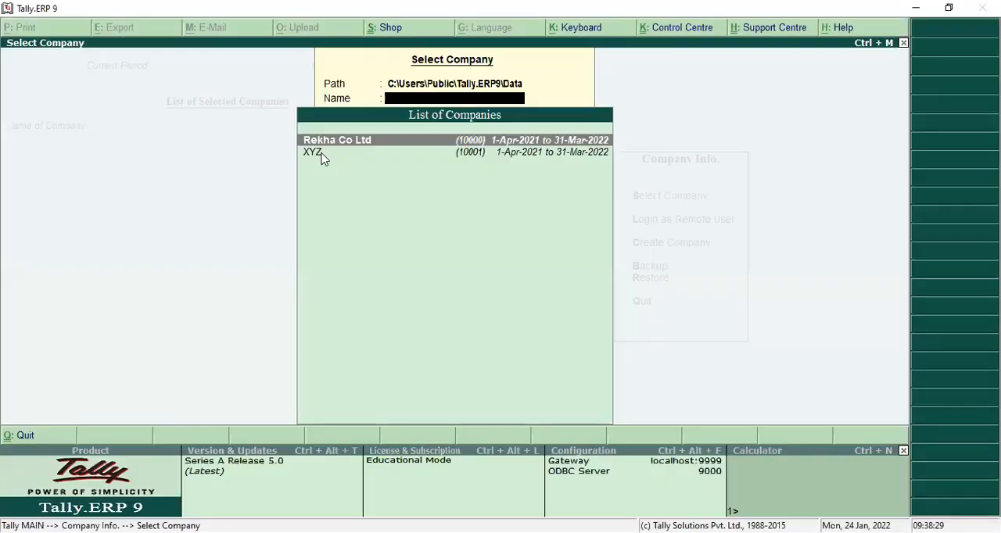
{"action": "left_click", "coordinate": [321, 155]}
{"action": "left_click", "coordinate": [320, 156]}
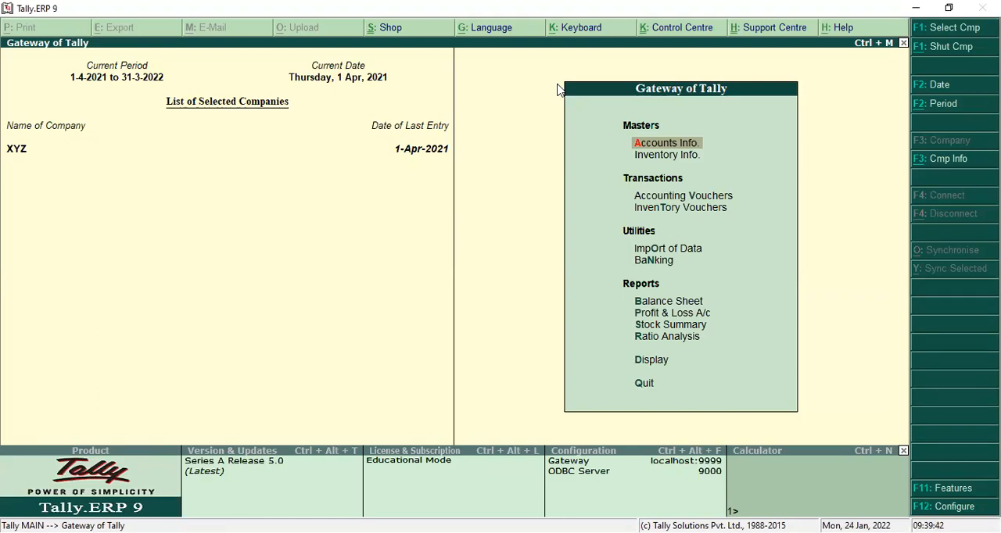
Step: Start a new single ledger for the proprietor's capital, named with the proprietor's name followed by "Capital A/c"
{"action": "left_click", "coordinate": [694, 150]}
{"action": "left_click", "coordinate": [678, 216]}
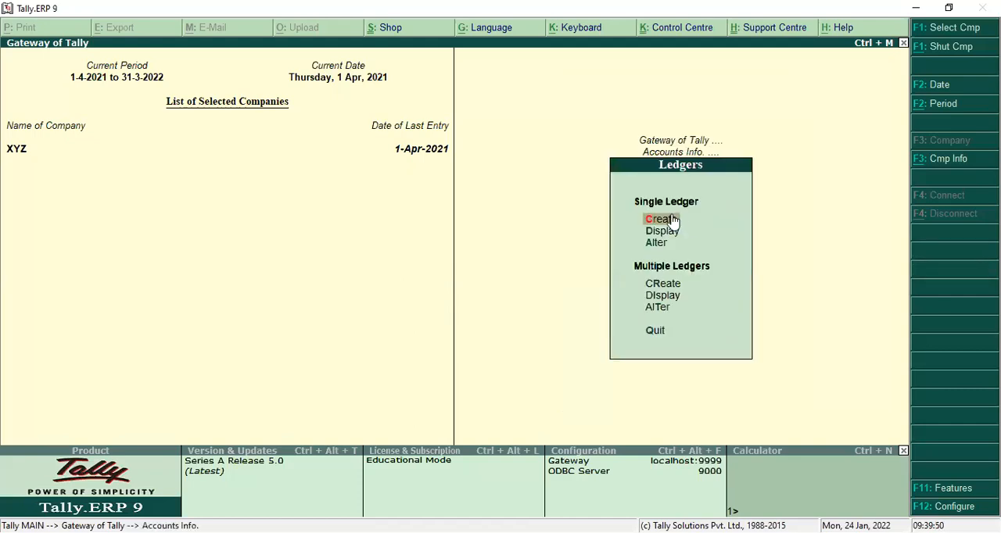
{"action": "left_click", "coordinate": [673, 220]}
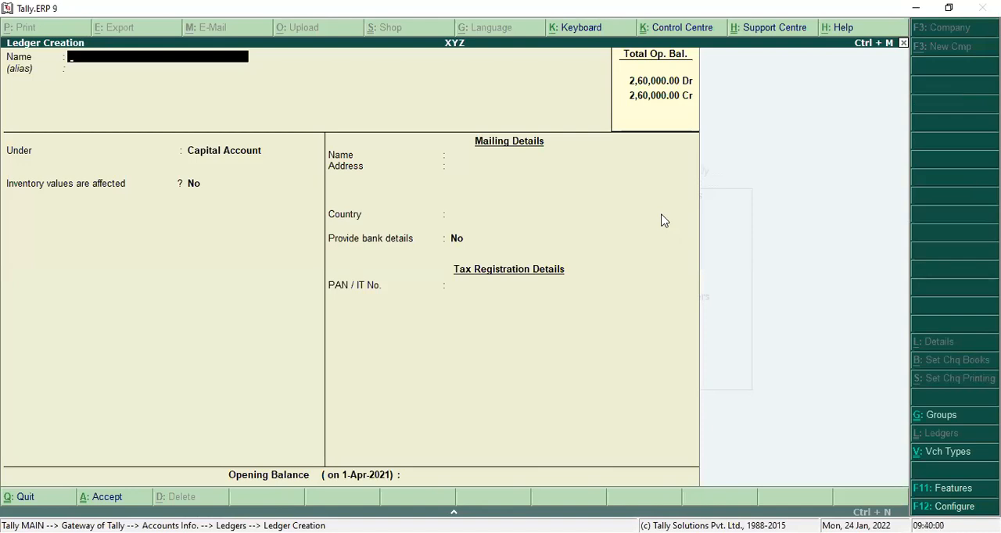
{"action": "type", "text": "Rajkumars Capital A"}
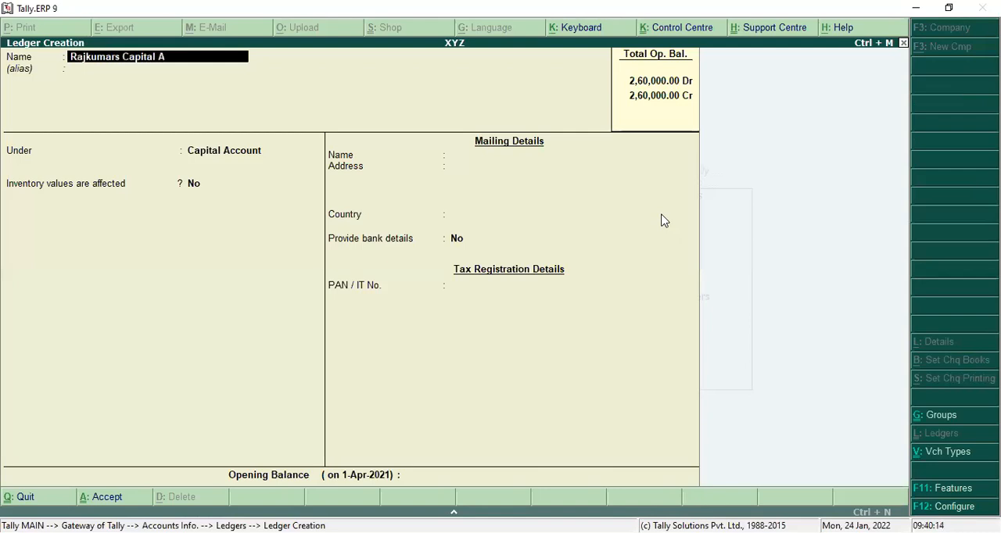
{"action": "type", "text": "/c"}
{"action": "key", "text": "Return"}
Step: Place the proprietor's capital ledger under Capital Account, keep the default details and save it
{"action": "key", "text": "Return"}
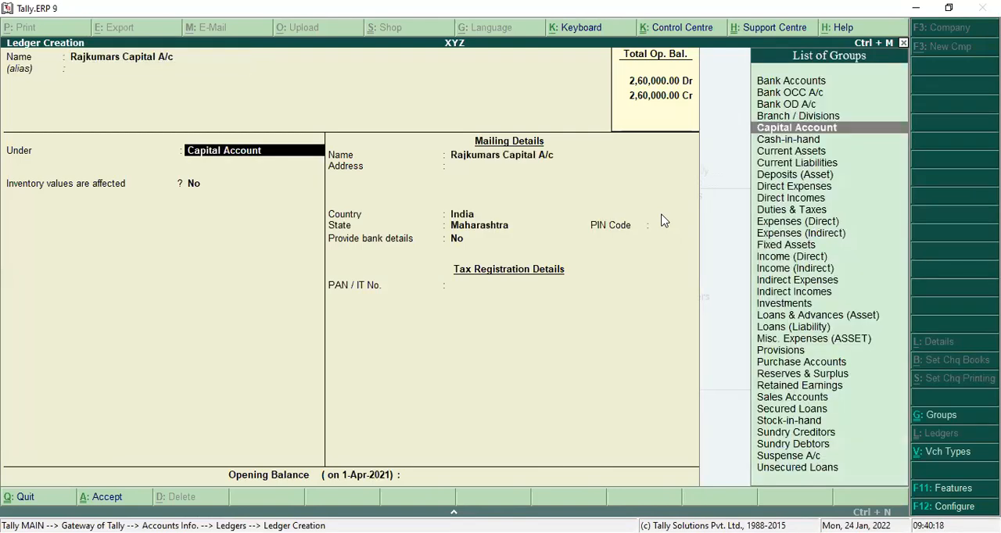
{"action": "key", "text": "Return"}
{"action": "key", "text": "Return"}
{"action": "key", "text": "Return"}
{"action": "key", "text": "Return"}
{"action": "key", "text": "Return"}
{"action": "key", "text": "Return"}
{"action": "key", "text": "Return"}
{"action": "key", "text": "Return"}
{"action": "key", "text": "Return"}
{"action": "key", "text": "Return"}
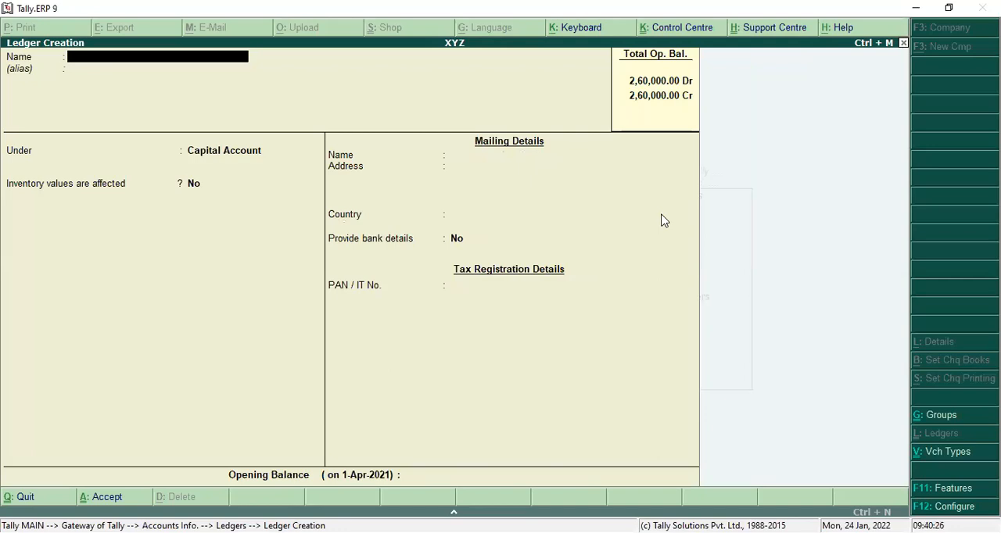
Step: Name the next new ledger "Building A/c" without an alias
{"action": "type", "text": "Building A/c"}
{"action": "key", "text": "Return"}
Step: Place the Building A/c ledger under Fixed Assets, keep the default details and save it
{"action": "key", "text": "Return"}
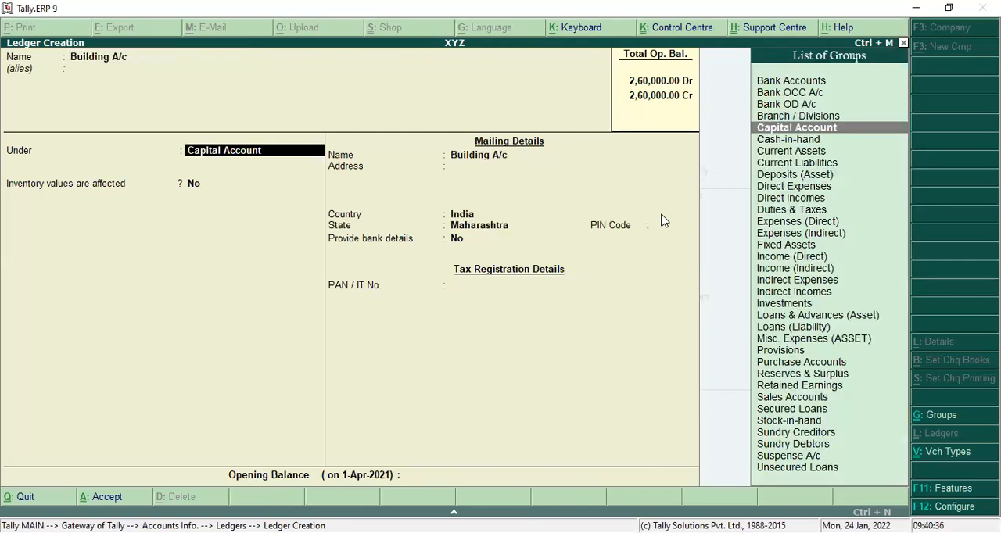
{"action": "type", "text": "F"}
{"action": "key", "text": "Return"}
{"action": "key", "text": "Return"}
{"action": "key", "text": "Return"}
{"action": "key", "text": "Return"}
{"action": "key", "text": "Return"}
{"action": "key", "text": "Return"}
{"action": "key", "text": "Return"}
{"action": "key", "text": "Return"}
{"action": "key", "text": "Return"}
{"action": "key", "text": "Return"}
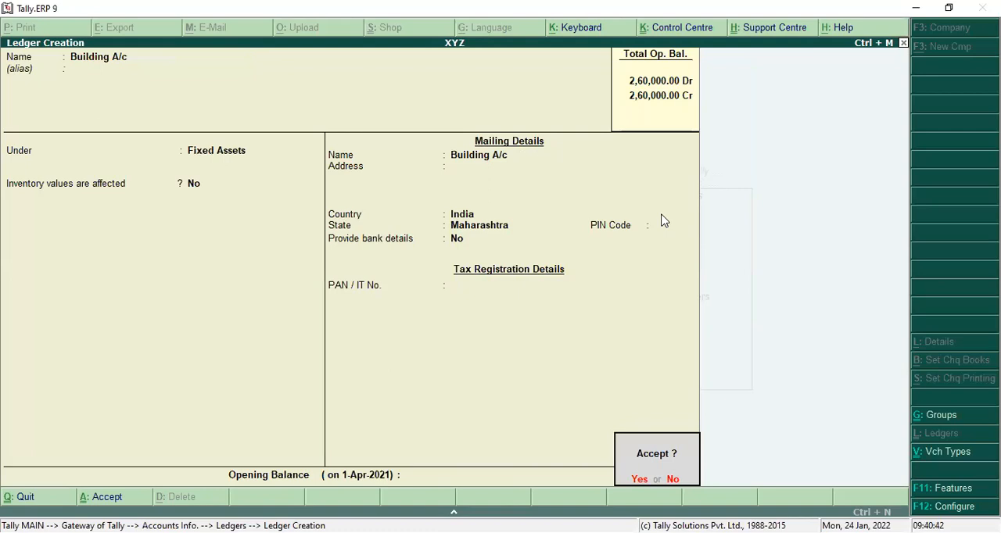
{"action": "key", "text": "Return"}
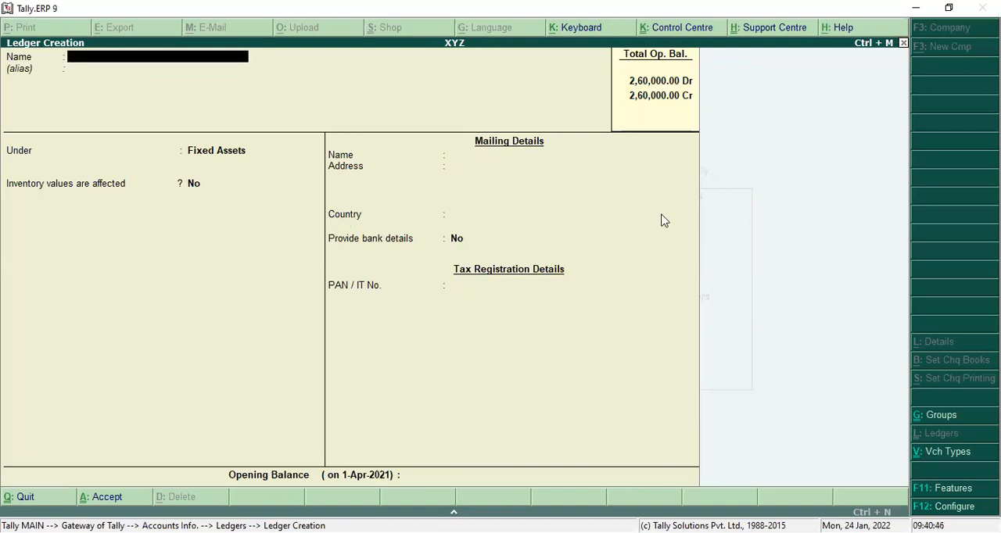
Step: Name the next new ledger with the lender's name followed by "Loan A/c", without an alias
{"action": "type", "text": "Rakesh"}
{"action": "type", "text": "Loan   A/c"}
{"action": "key", "text": "Return"}
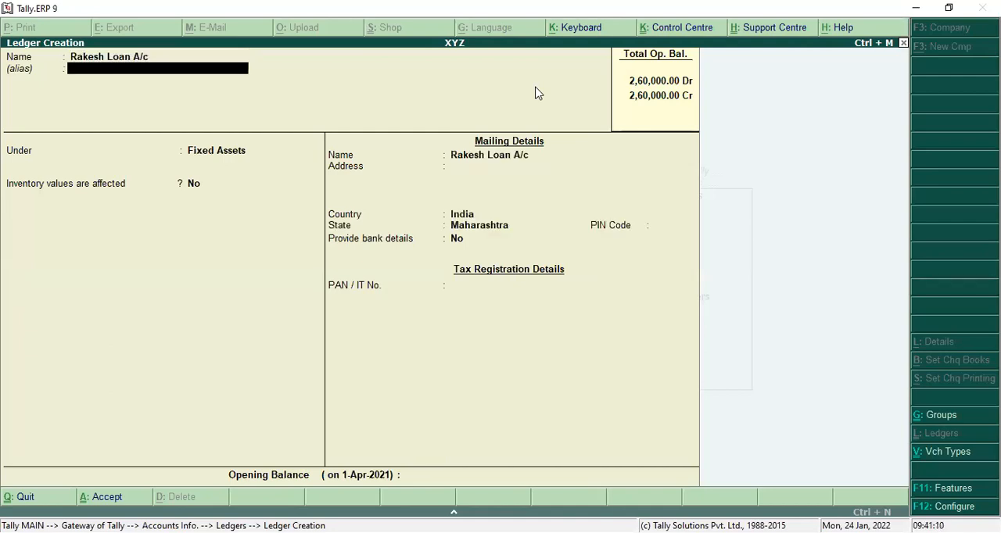
{"action": "key", "text": "Return"}
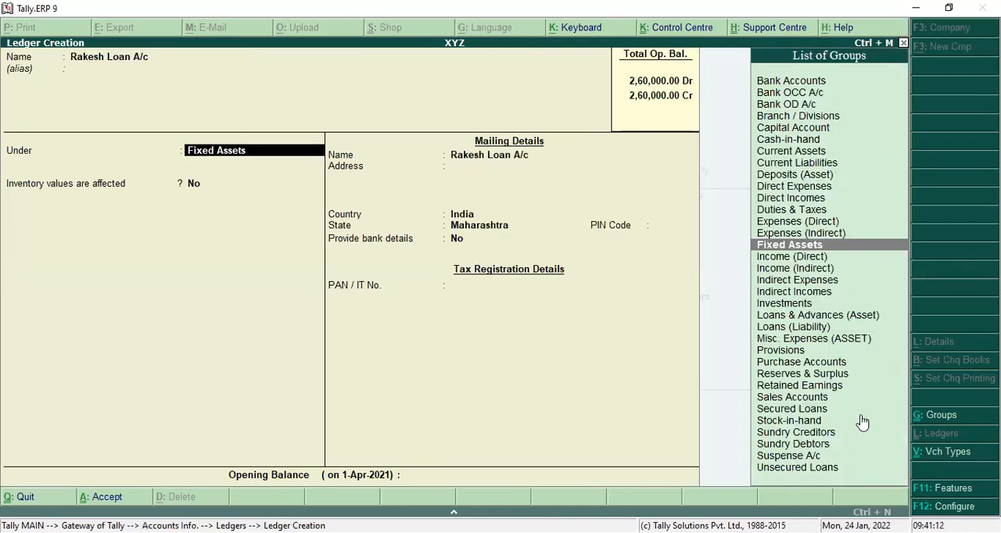
Step: Place the lender's loan ledger under Loans (Liability), keep the default details and save it
{"action": "type", "text": "L"}
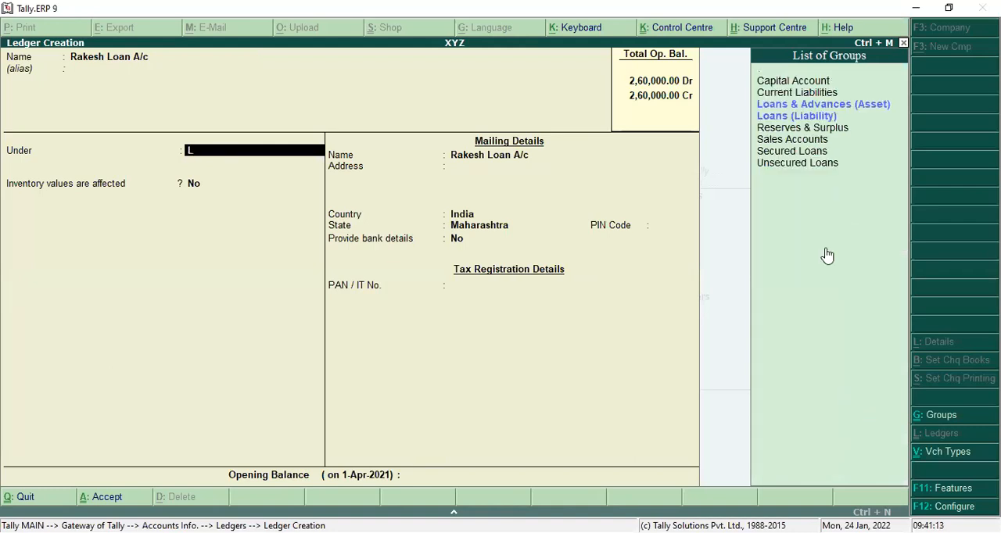
{"action": "left_click", "coordinate": [812, 117]}
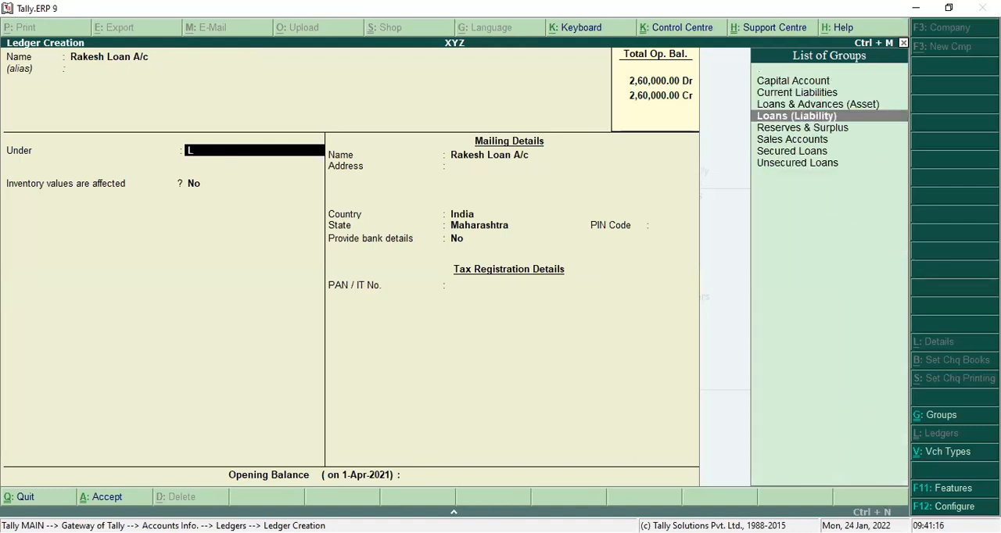
{"action": "key", "text": "Return"}
{"action": "key", "text": "Return"}
{"action": "key", "text": "Return"}
{"action": "key", "text": "Return"}
{"action": "key", "text": "Return"}
{"action": "key", "text": "Return"}
{"action": "key", "text": "Return"}
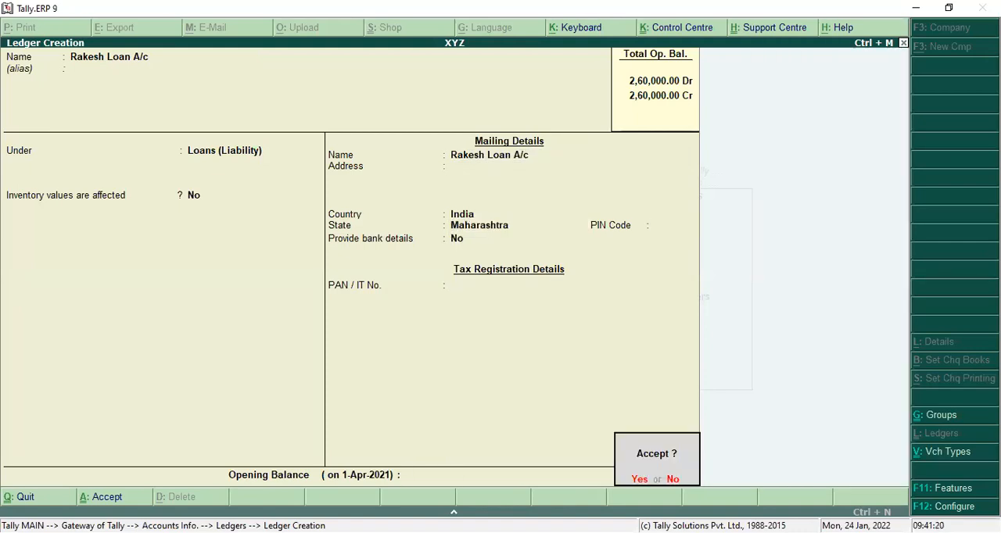
Step: Leave ledger creation and open accounting voucher entry for XYZ
{"action": "key", "text": "Return"}
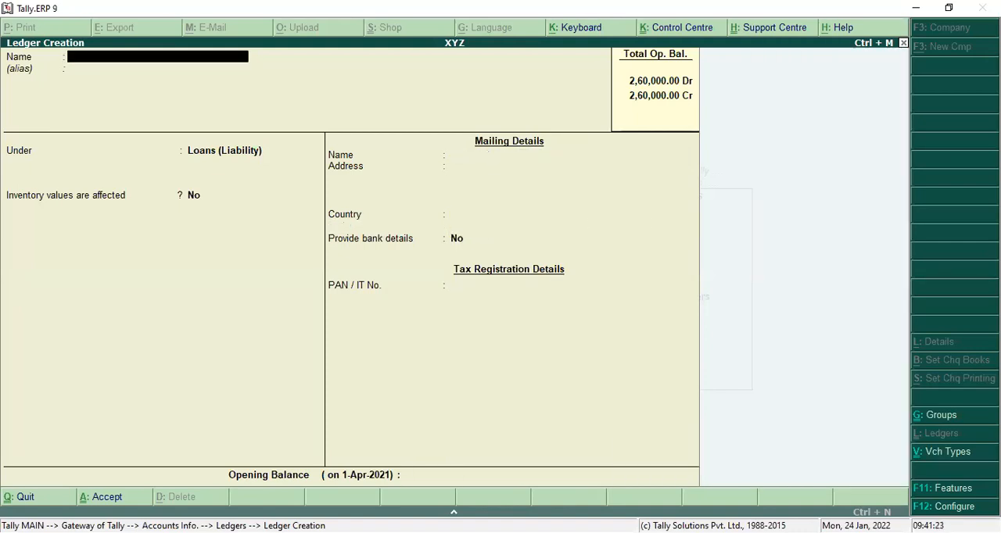
{"action": "key", "text": "Escape"}
{"action": "key", "text": "Return"}
{"action": "key", "text": "Escape"}
{"action": "key", "text": "Escape"}
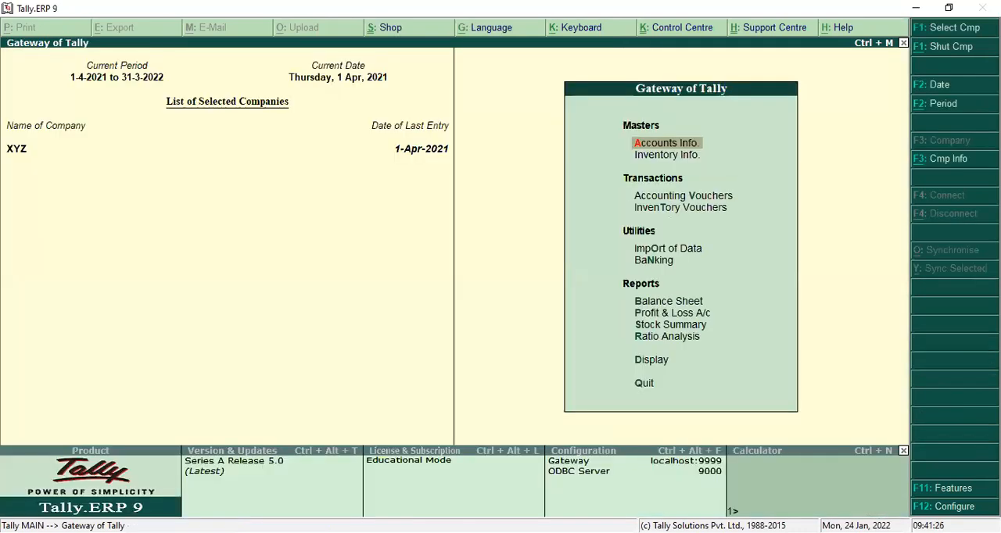
{"action": "key", "text": "Down"}
{"action": "key", "text": "Down"}
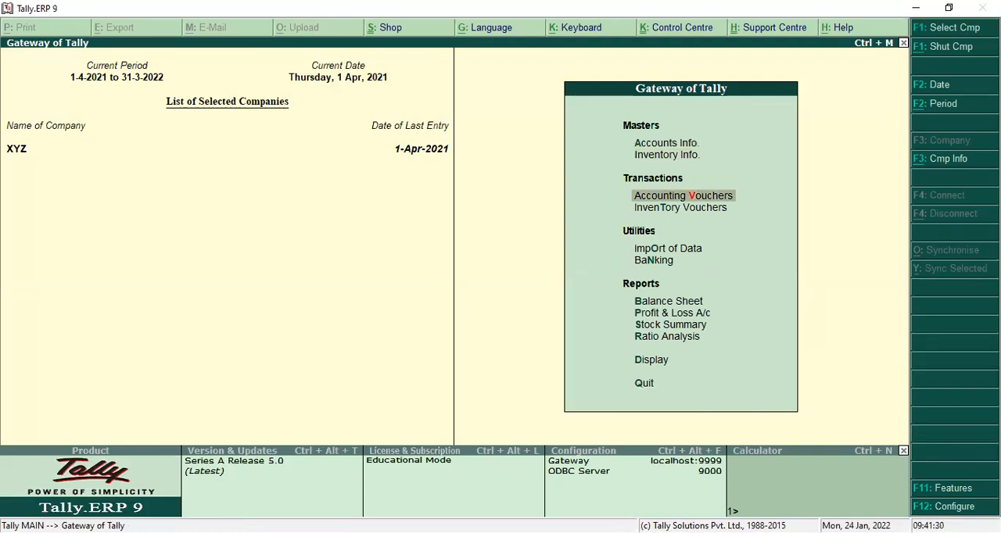
{"action": "key", "text": "Return"}
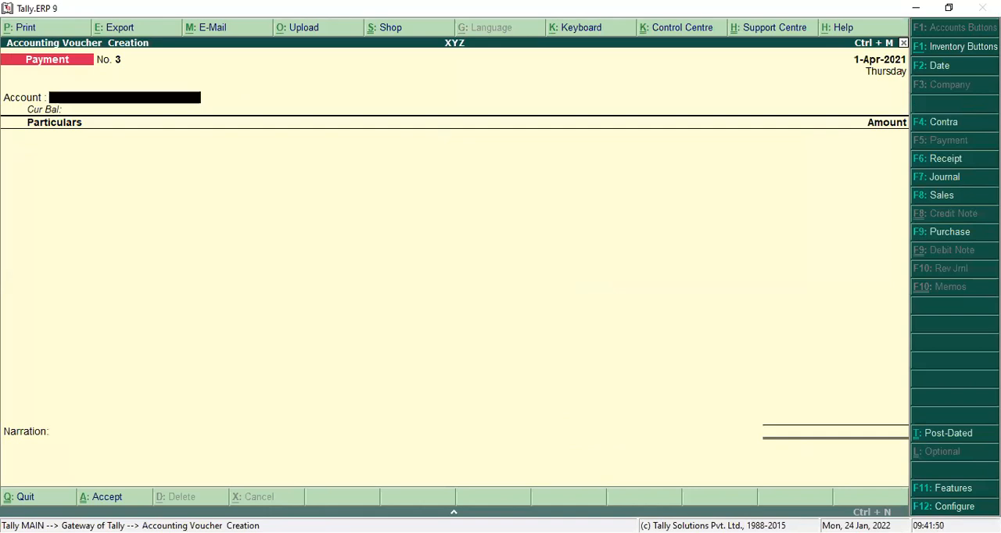
{"action": "key", "text": "alt+Tab"}
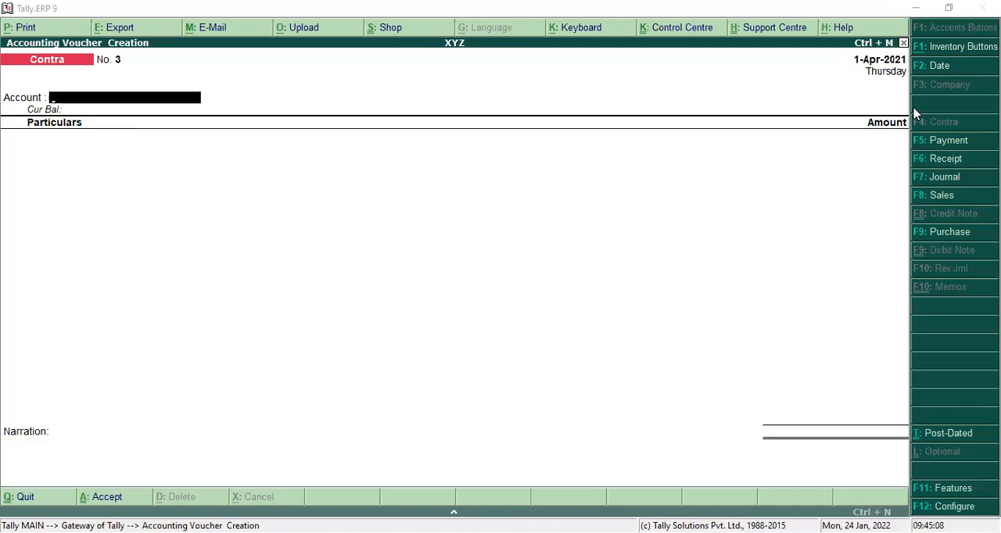
Step: Open the Day Book and examine the accounts and amounts in receipt voucher no. 3
{"action": "left_click", "coordinate": [903, 43]}
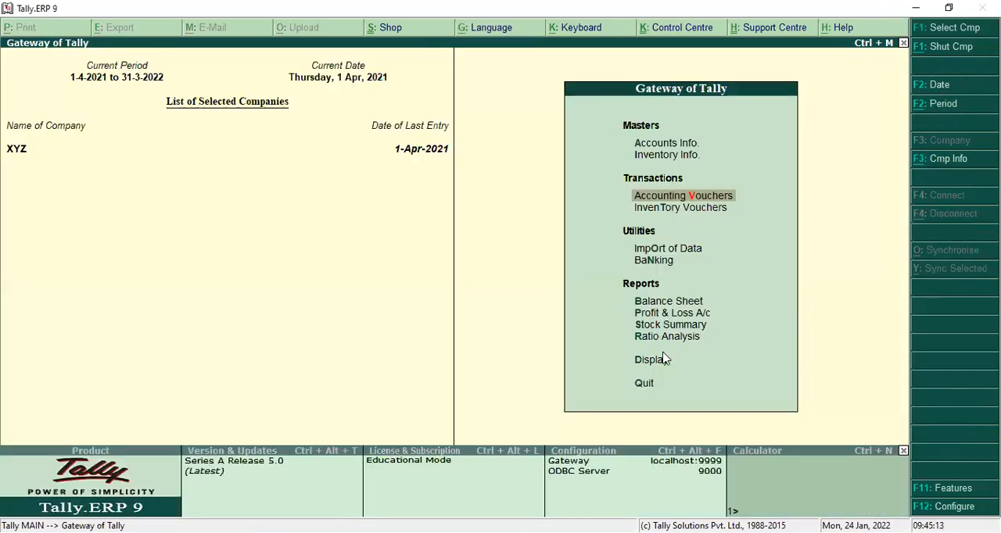
{"action": "left_click", "coordinate": [653, 362]}
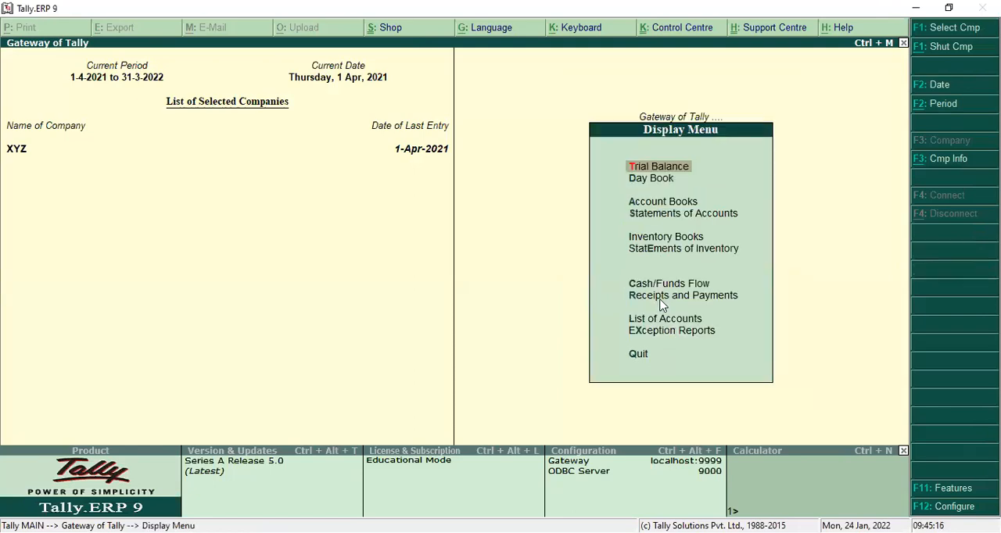
{"action": "left_click", "coordinate": [656, 180]}
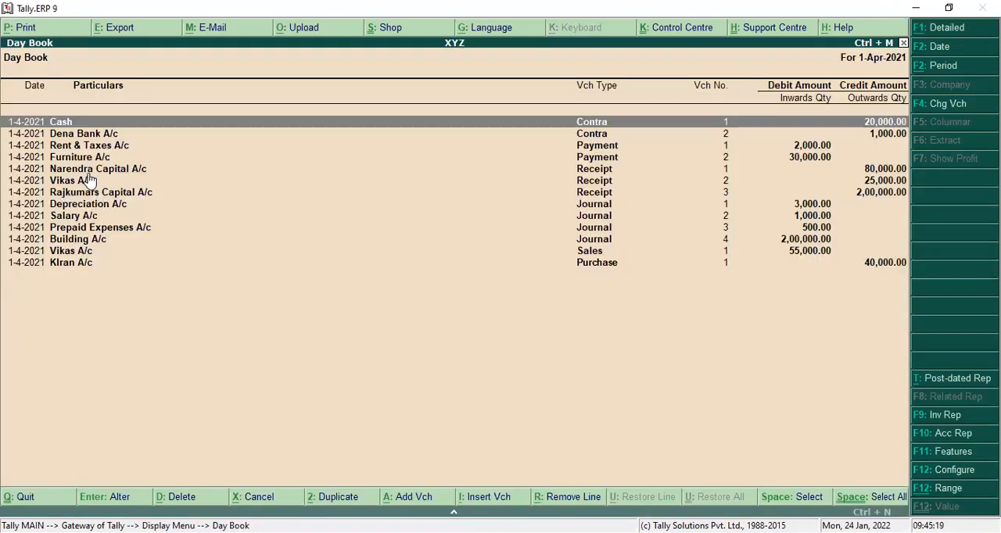
{"action": "left_click", "coordinate": [112, 195]}
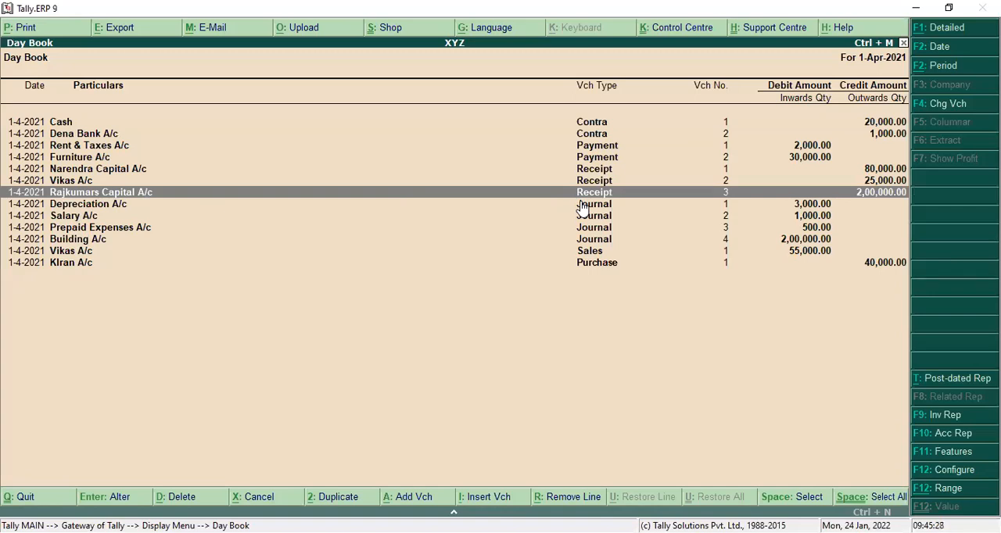
{"action": "key", "text": "Return"}
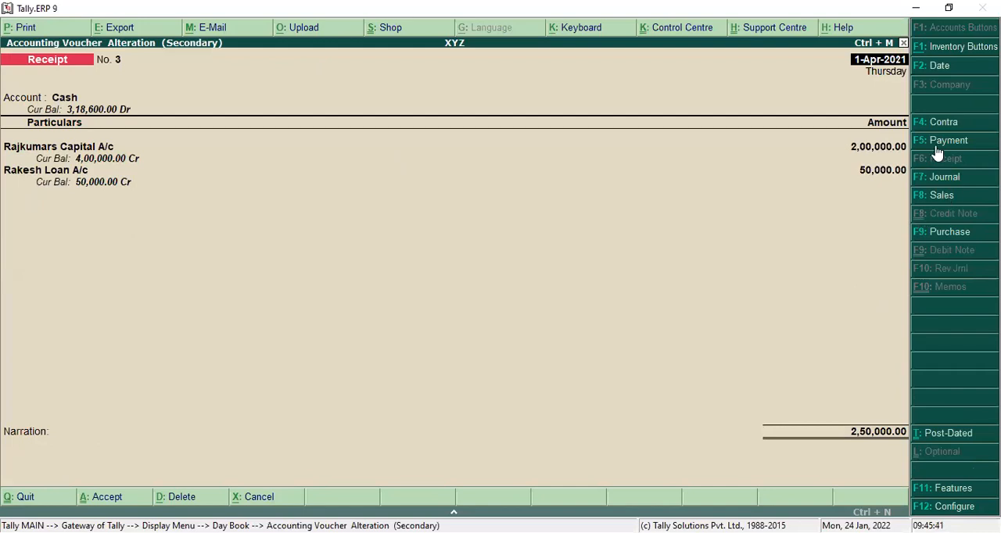
{"action": "key", "text": "Return"}
{"action": "key", "text": "Escape"}
{"action": "key", "text": "Escape"}
{"action": "key", "text": "y"}
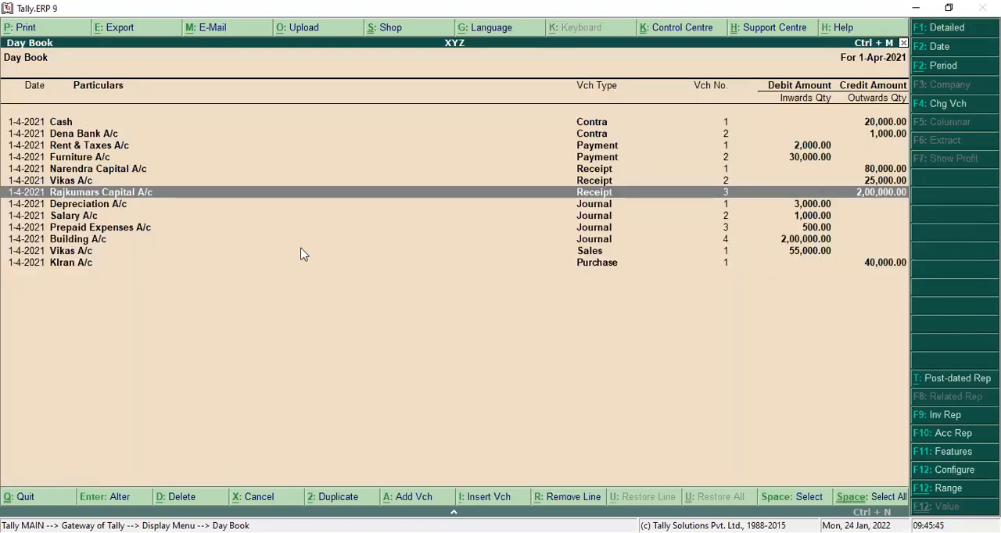
Step: Examine the debit and credit entries of journal voucher no. 4, and return to the Gateway of Tally
{"action": "left_click", "coordinate": [583, 242]}
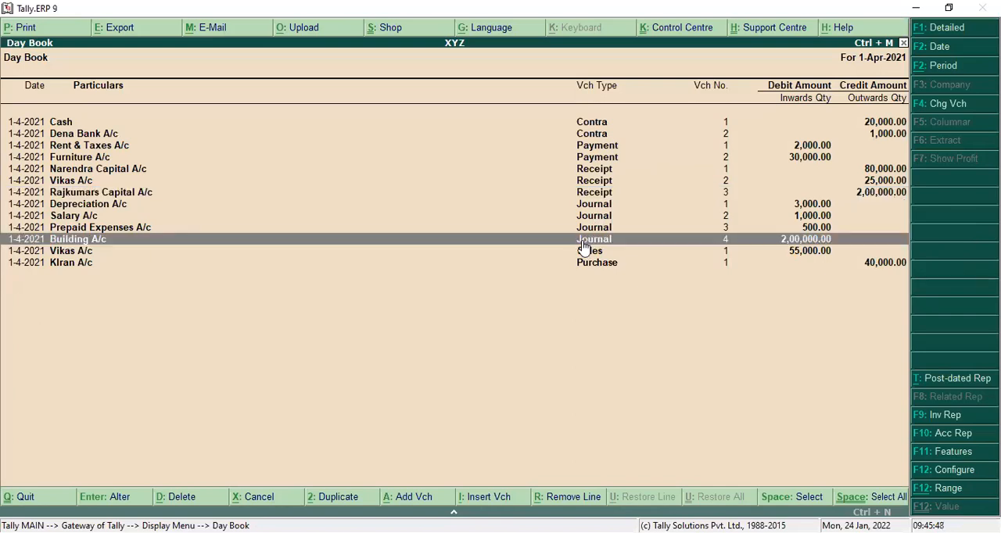
{"action": "double_click", "coordinate": [584, 244]}
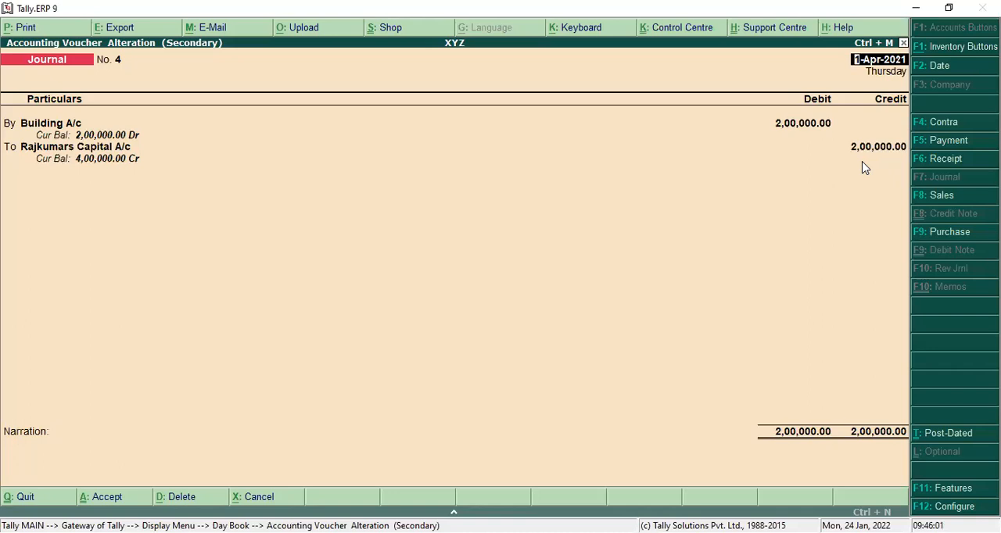
{"action": "key", "text": "Escape"}
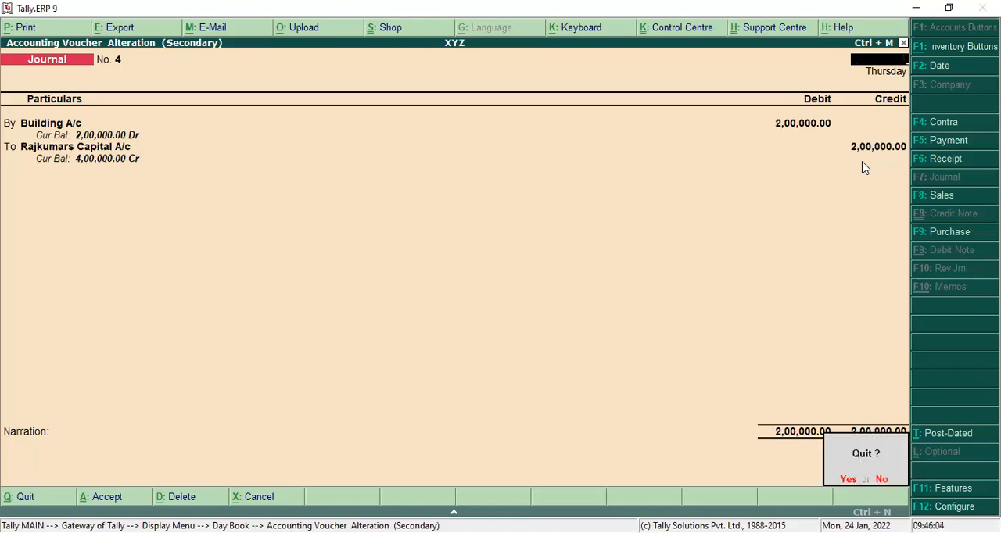
{"action": "key", "text": "Return"}
{"action": "key", "text": "Escape"}
{"action": "key", "text": "Escape"}
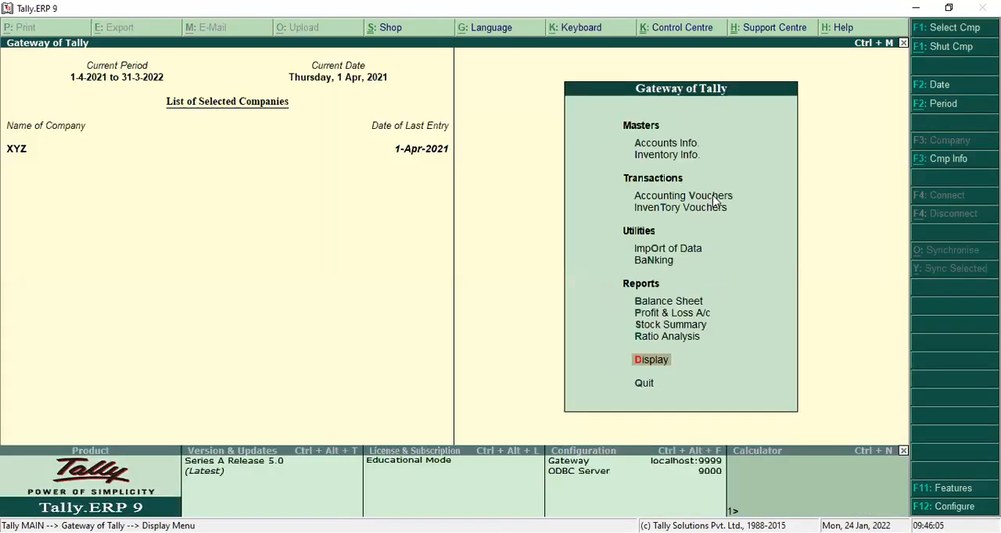
Step: Start a new contra voucher with Dena Bank A/c as its account
{"action": "left_click", "coordinate": [655, 198]}
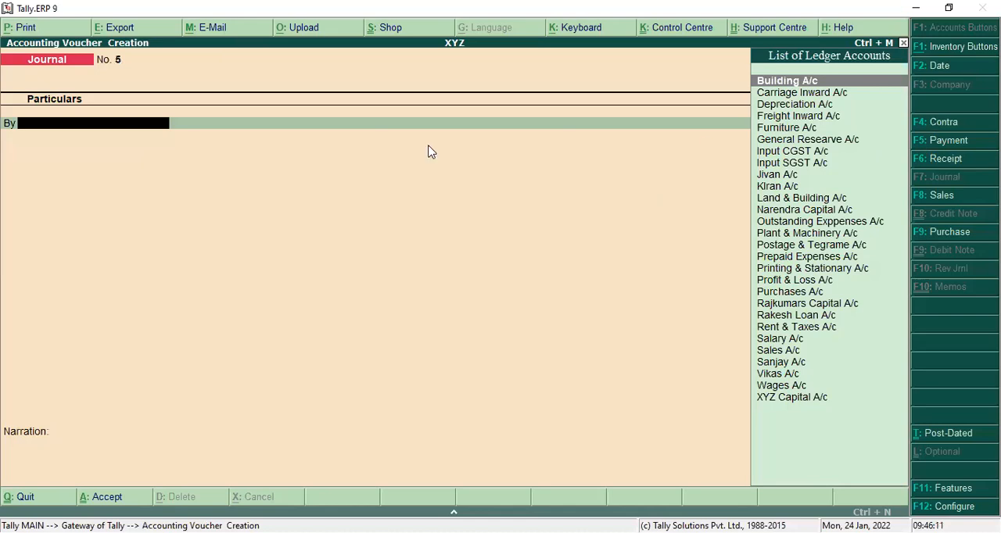
{"action": "key", "text": "F4"}
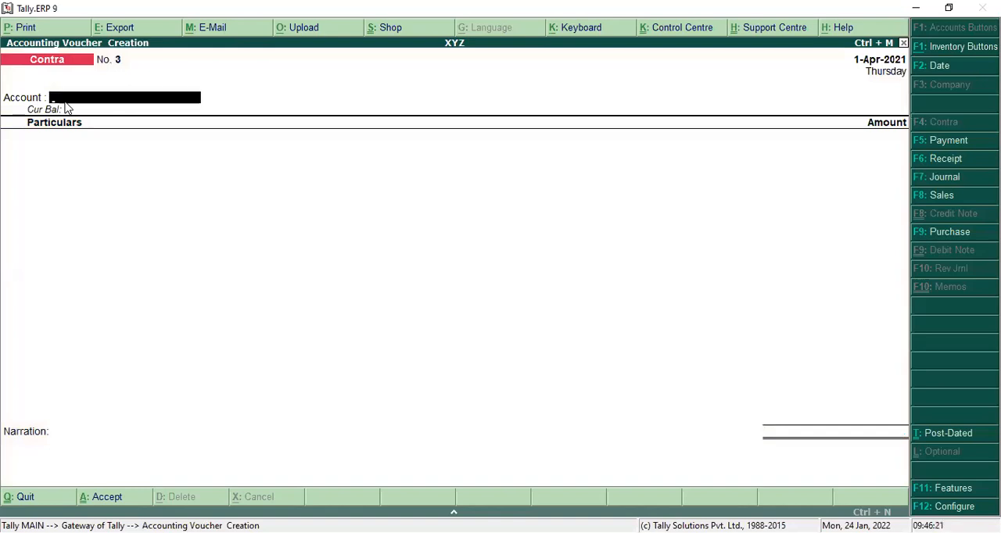
{"action": "type", "text": "D"}
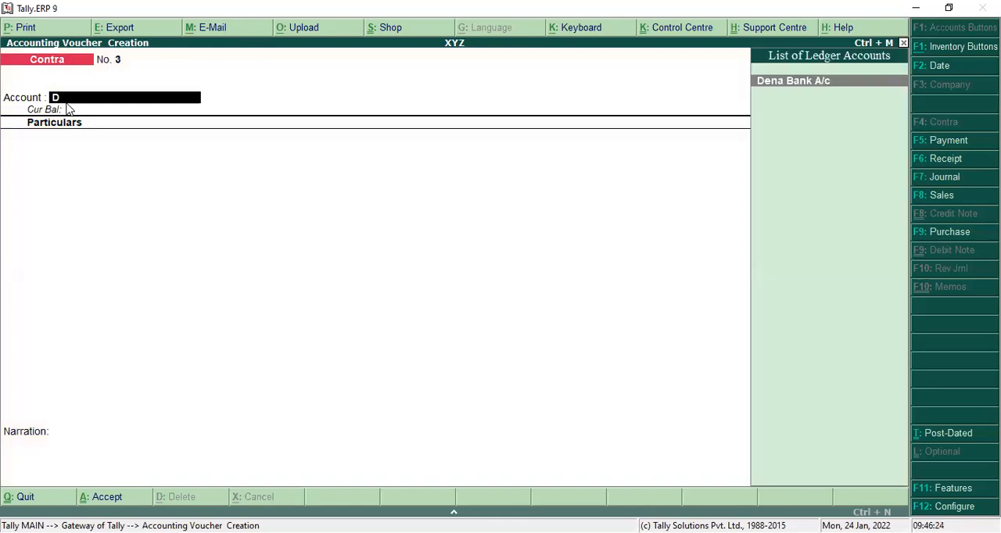
{"action": "key", "text": "Return"}
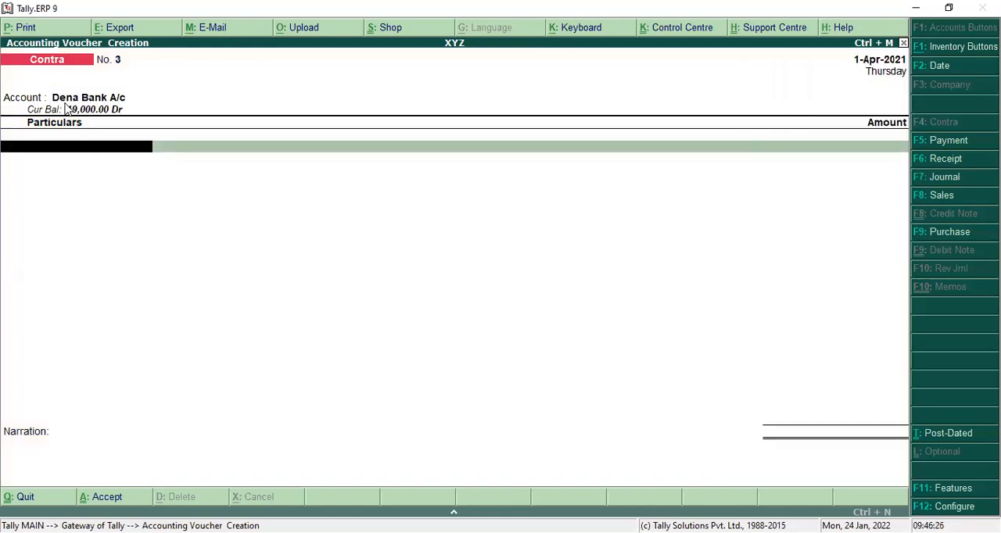
Step: Enter Cash for 50,000 in the contra voucher's particulars and finish the list of entries
{"action": "type", "text": "C"}
{"action": "key", "text": "Return"}
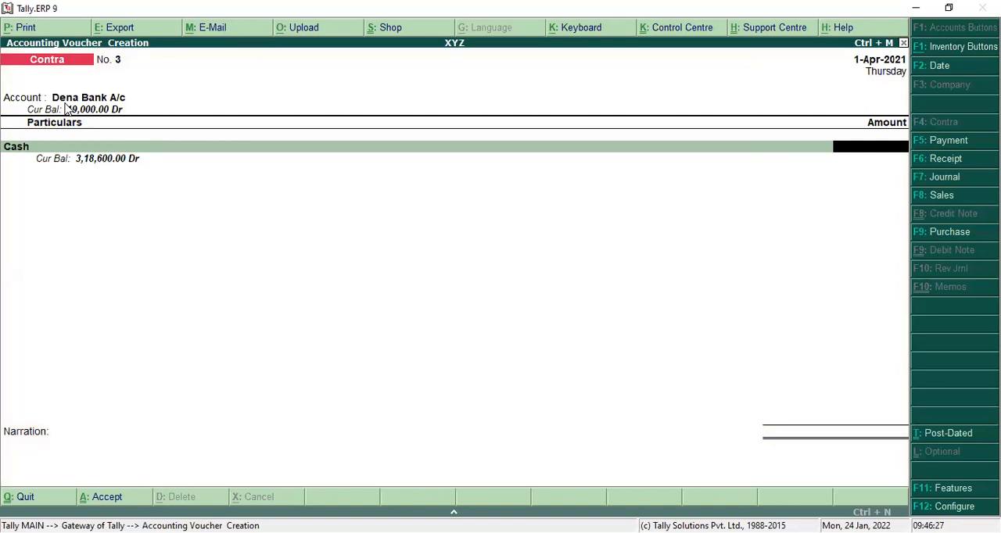
{"action": "type", "text": "50000"}
{"action": "key", "text": "Return"}
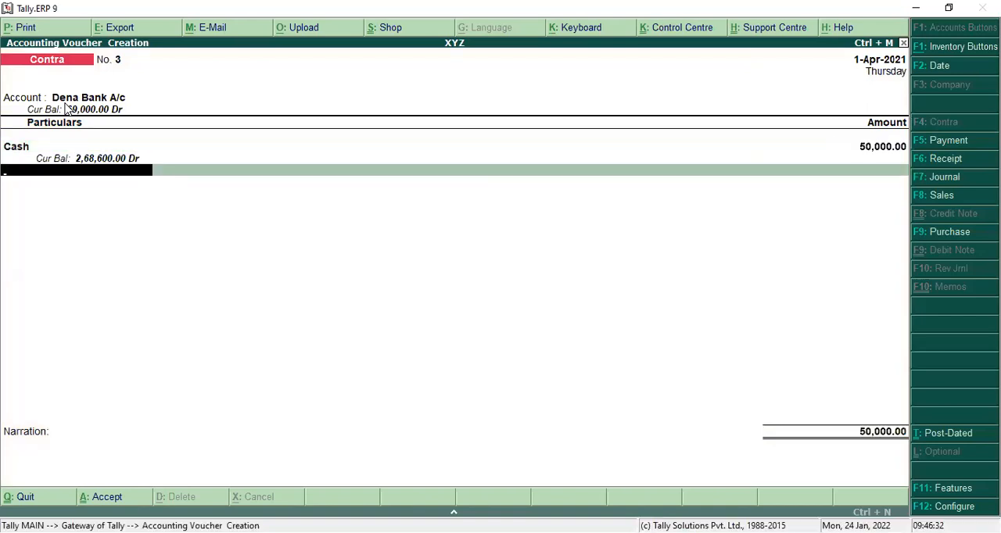
{"action": "key", "text": "Return"}
{"action": "key", "text": "Return"}
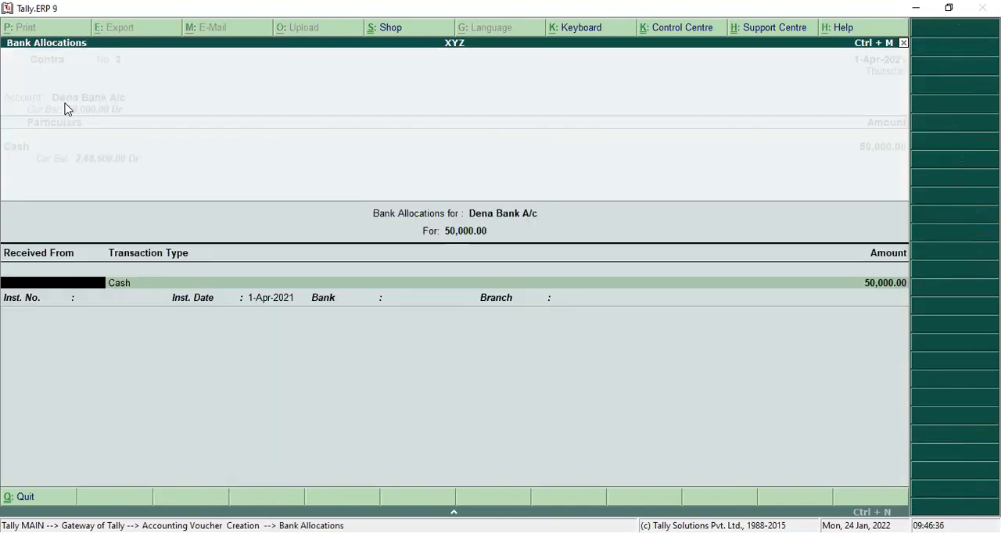
Step: Allocate the Dena Bank cash deposit as 100 notes of 500 and save the contra voucher without a narration
{"action": "key", "text": "Return"}
{"action": "key", "text": "Return"}
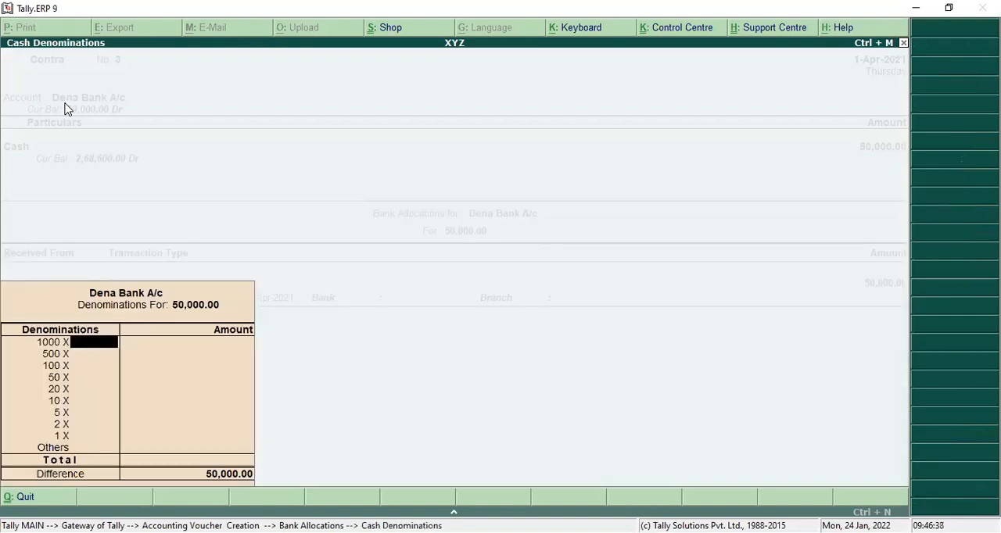
{"action": "key", "text": "Return"}
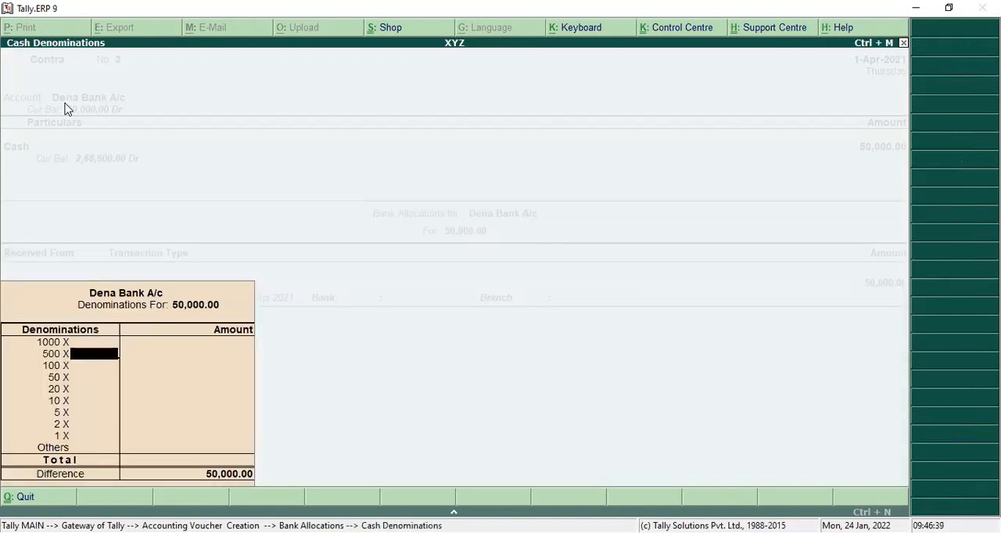
{"action": "type", "text": "100"}
{"action": "key", "text": "Return"}
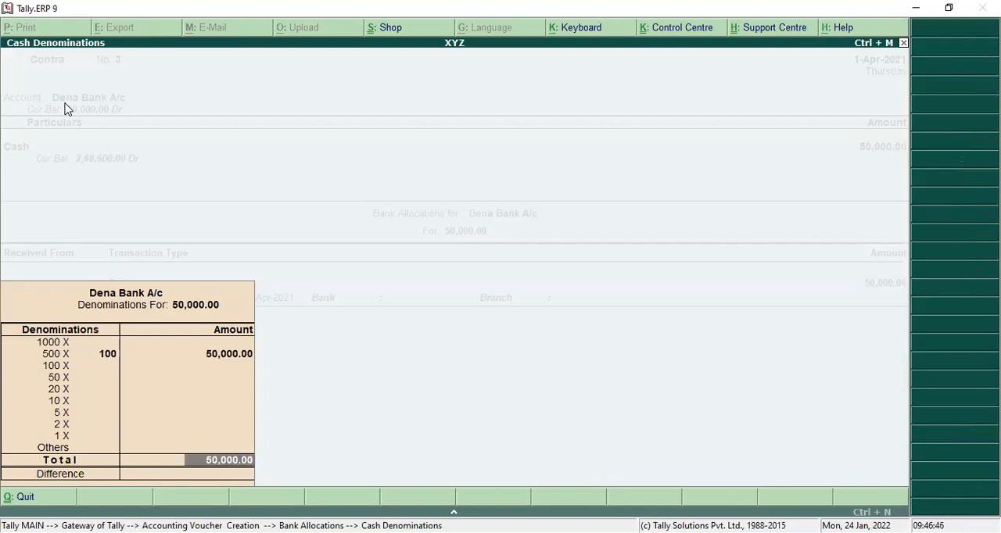
{"action": "key", "text": "Return"}
{"action": "key", "text": "Return"}
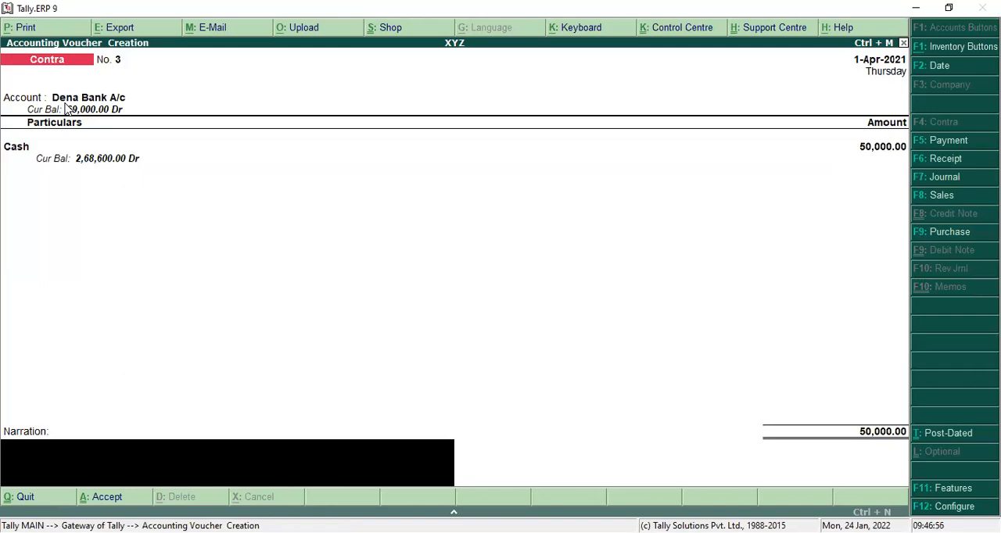
{"action": "key", "text": "Return"}
{"action": "key", "text": "Return"}
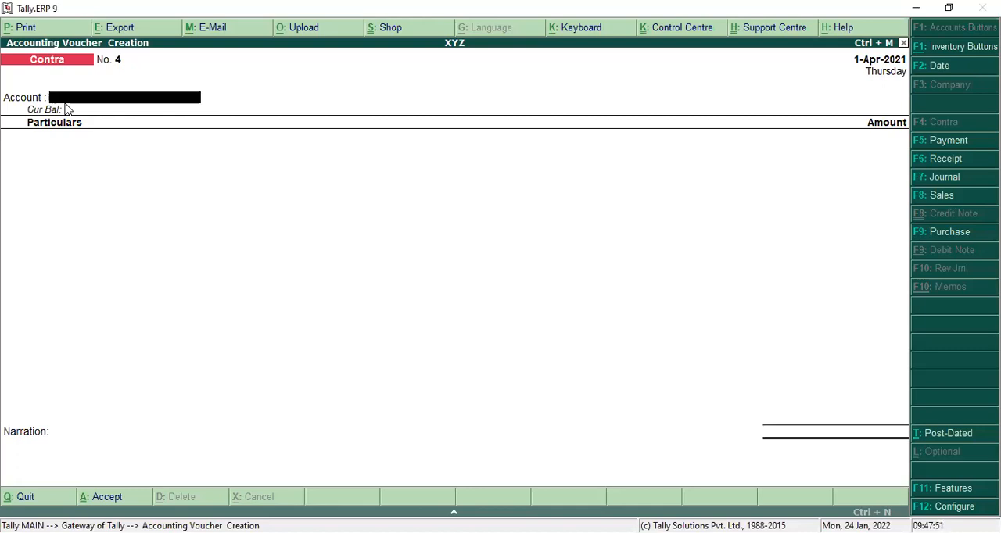
Step: Start a new payment voucher with Dena Bank A/c as its account
{"action": "key", "text": "alt+Tab"}
{"action": "left_click", "coordinate": [925, 146]}
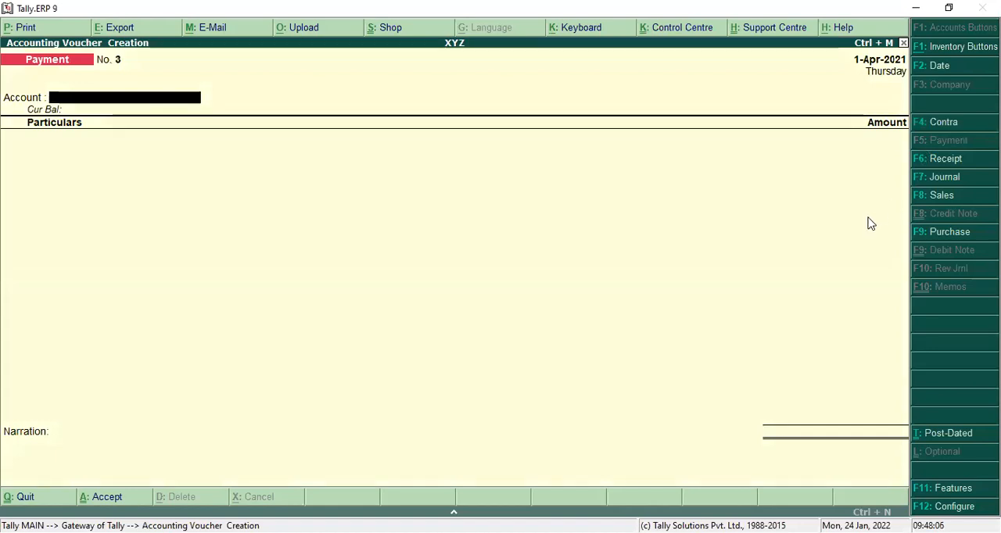
{"action": "type", "text": "D"}
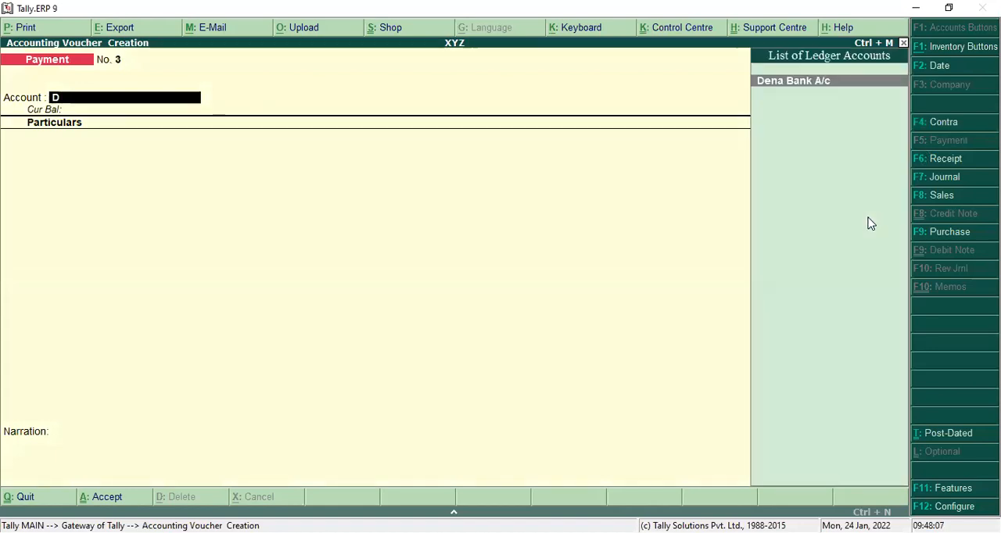
{"action": "key", "text": "Return"}
Step: Start a new ledger named Computer A/c from the payment voucher's particulars, without an alias
{"action": "type", "text": "C"}
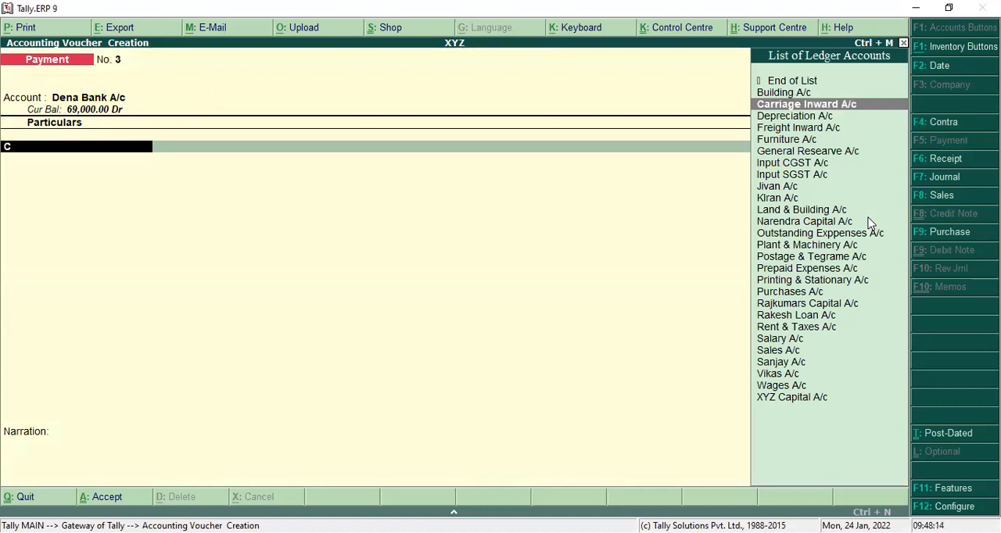
{"action": "key", "text": "alt+c"}
{"action": "type", "text": "C"}
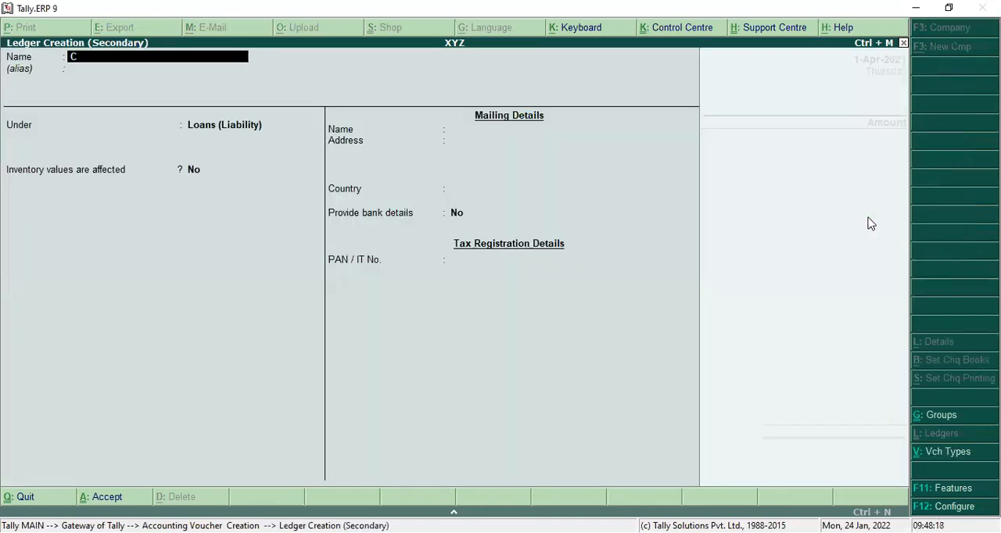
{"action": "type", "text": "omputer A/c"}
{"action": "key", "text": "Return"}
Step: Place the Computer A/c ledger under Fixed Assets, keep the other defaults and save it into the voucher
{"action": "key", "text": "Return"}
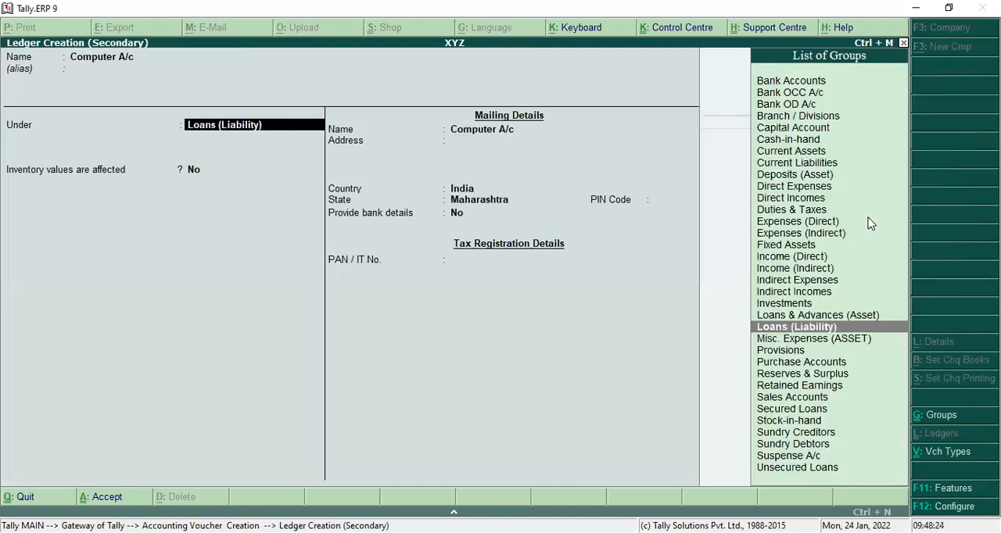
{"action": "type", "text": "Fi"}
{"action": "key", "text": "Return"}
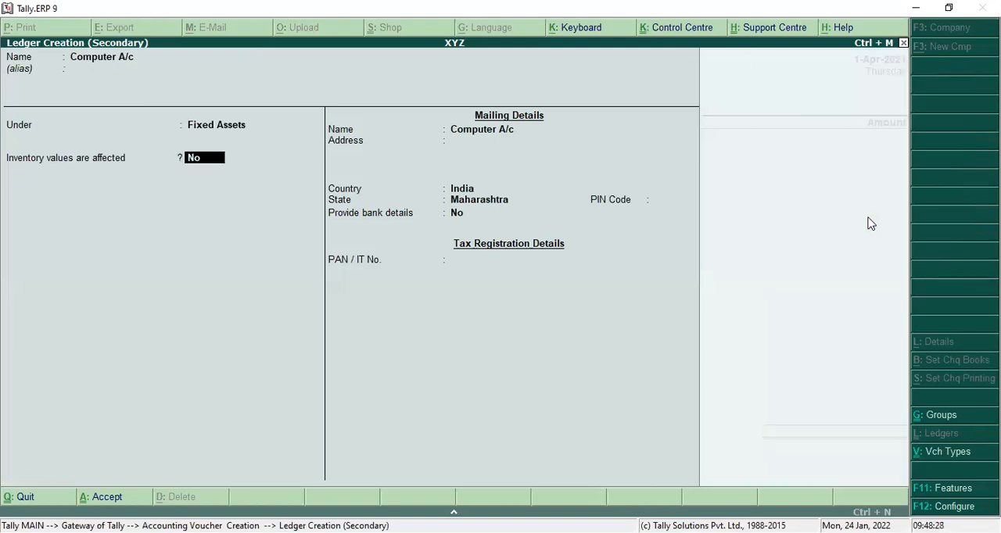
{"action": "key", "text": "Return"}
{"action": "key", "text": "Return"}
{"action": "key", "text": "Return"}
{"action": "key", "text": "Return"}
{"action": "key", "text": "Return"}
{"action": "key", "text": "Return"}
{"action": "key", "text": "Return"}
{"action": "key", "text": "Return"}
{"action": "key", "text": "Return"}
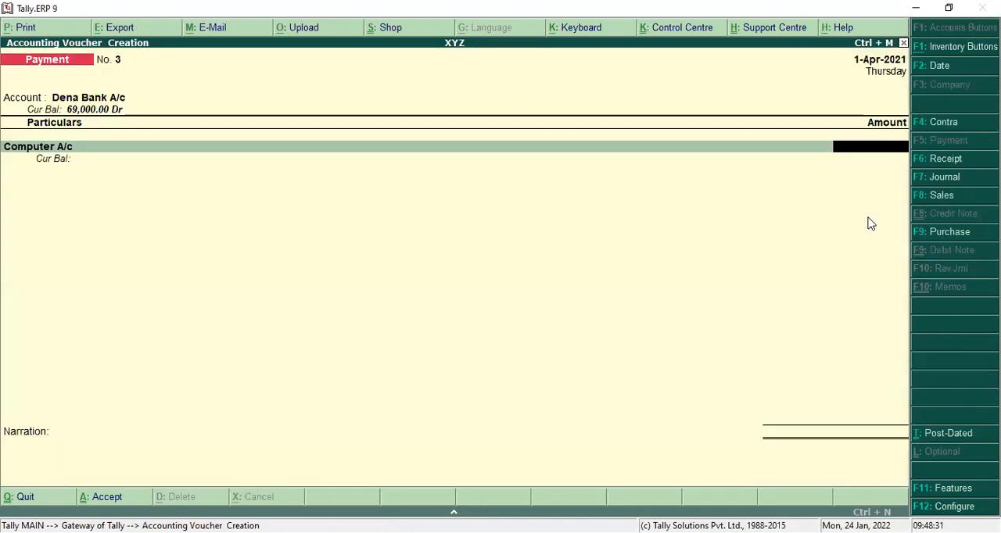
Step: Enter 30,000 for Computer A/c and 2,700 for Input CGST A/c in the payment voucher
{"action": "type", "text": "30000"}
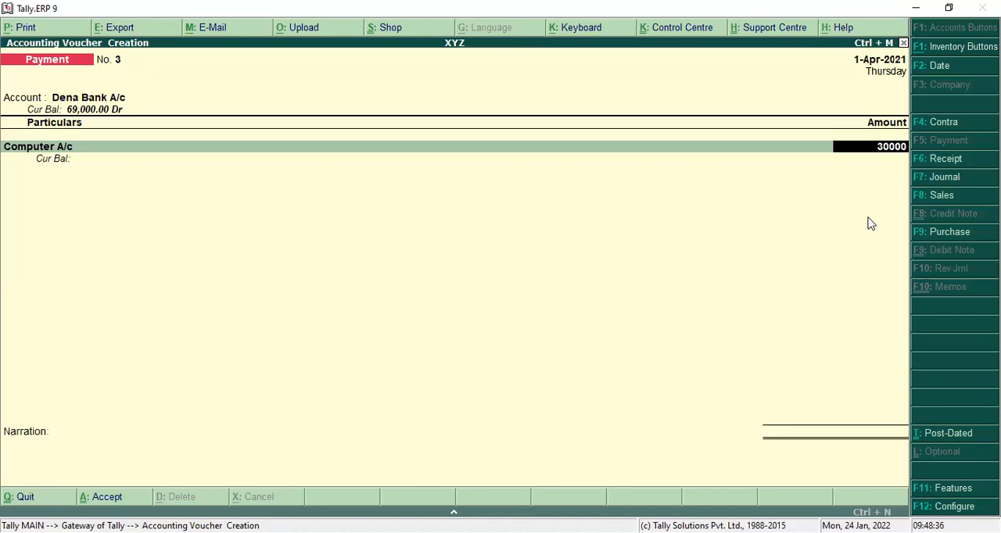
{"action": "key", "text": "Return"}
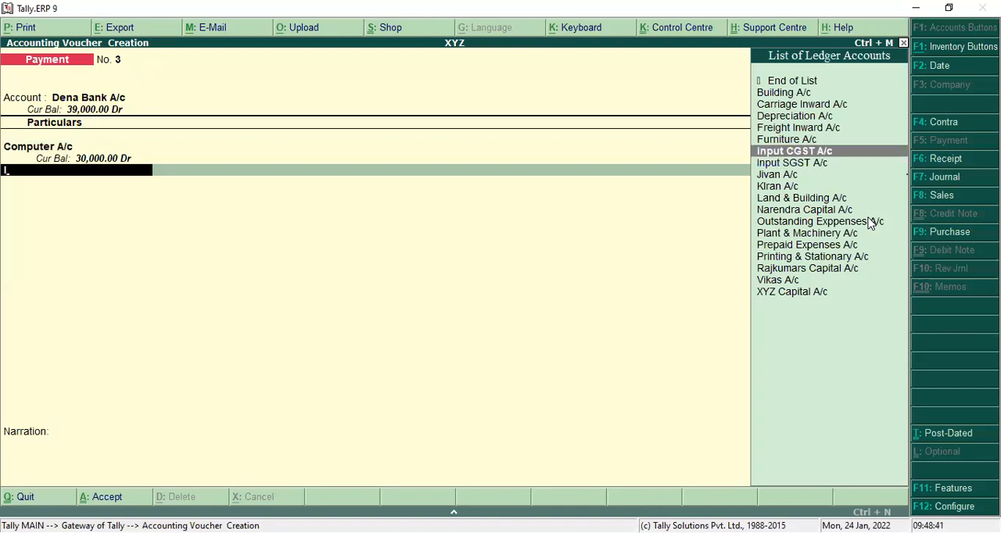
{"action": "type", "text": "I"}
{"action": "key", "text": "Return"}
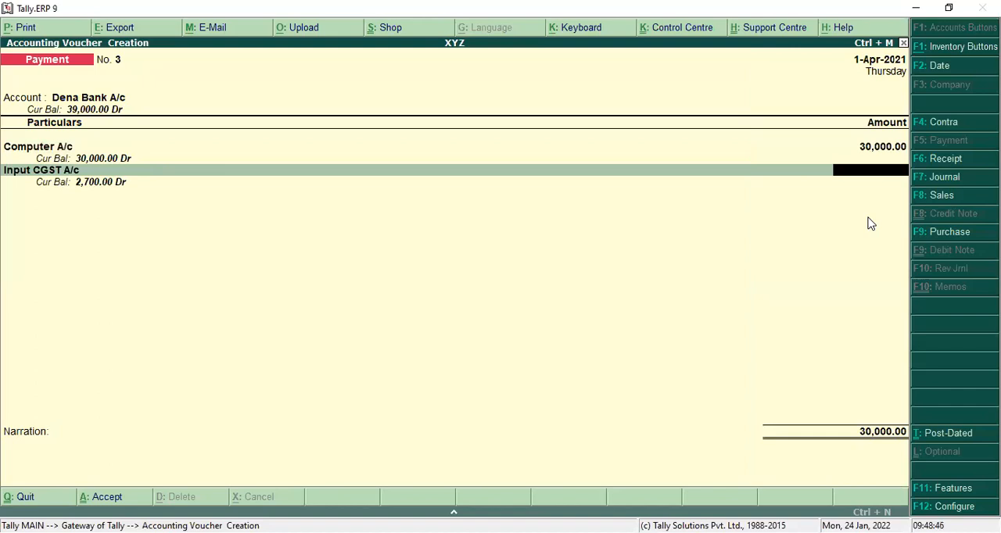
{"action": "type", "text": "2700"}
{"action": "key", "text": "Return"}
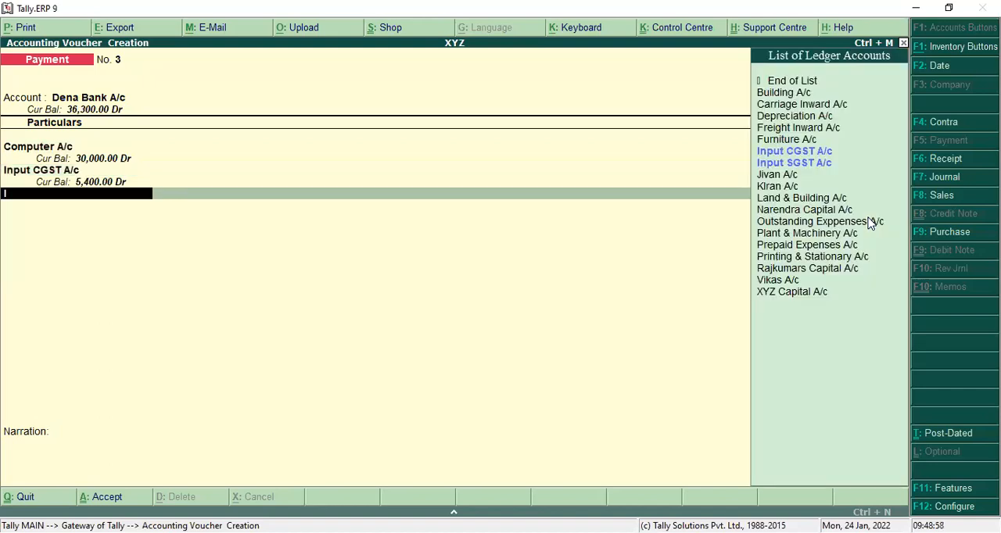
Step: Add Input SGST A/c with 2,700 to the payment voucher and finish the list of entries
{"action": "key", "text": "Down"}
{"action": "key", "text": "Down"}
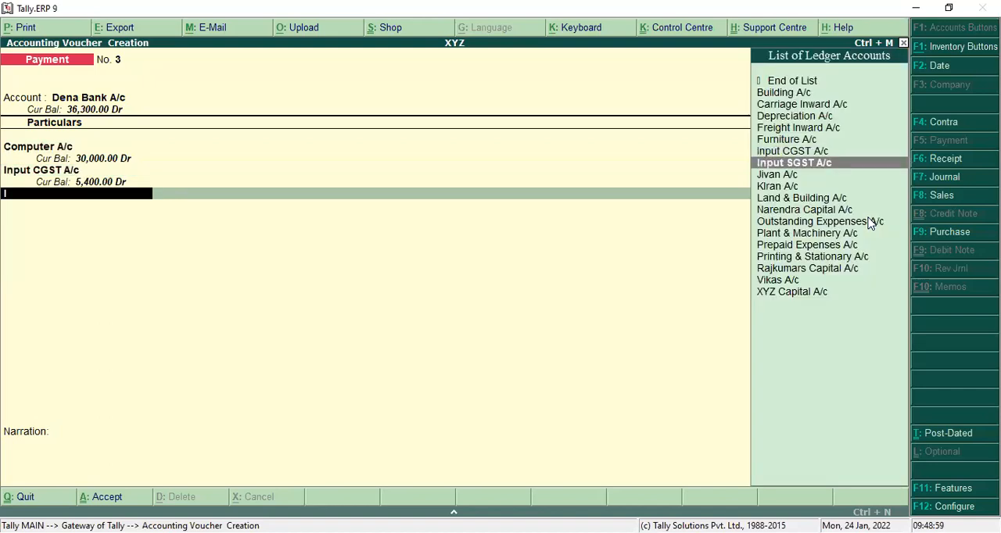
{"action": "key", "text": "Return"}
{"action": "type", "text": "2"}
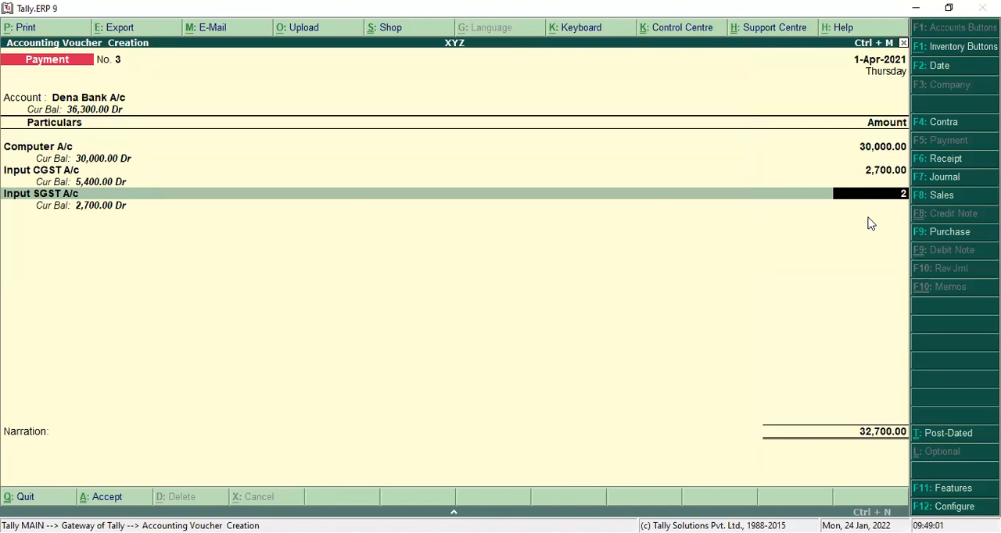
{"action": "type", "text": ",7000"}
{"action": "key", "text": "Return"}
Step: Enter the payee's name as the favouring name in the Dena Bank allocation, keeping Cheque, 1-Apr-2021 and A/c Payee
{"action": "key", "text": "Return"}
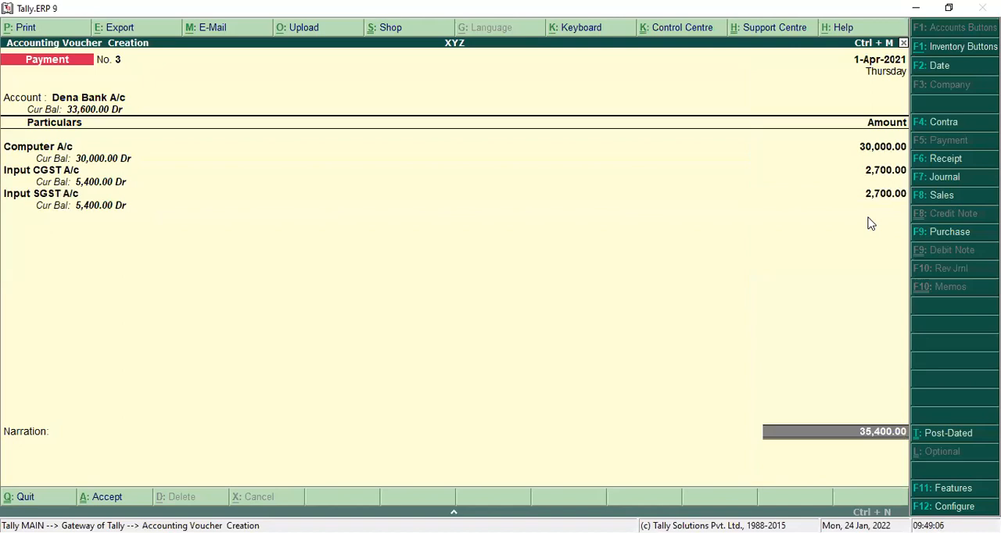
{"action": "key", "text": "Return"}
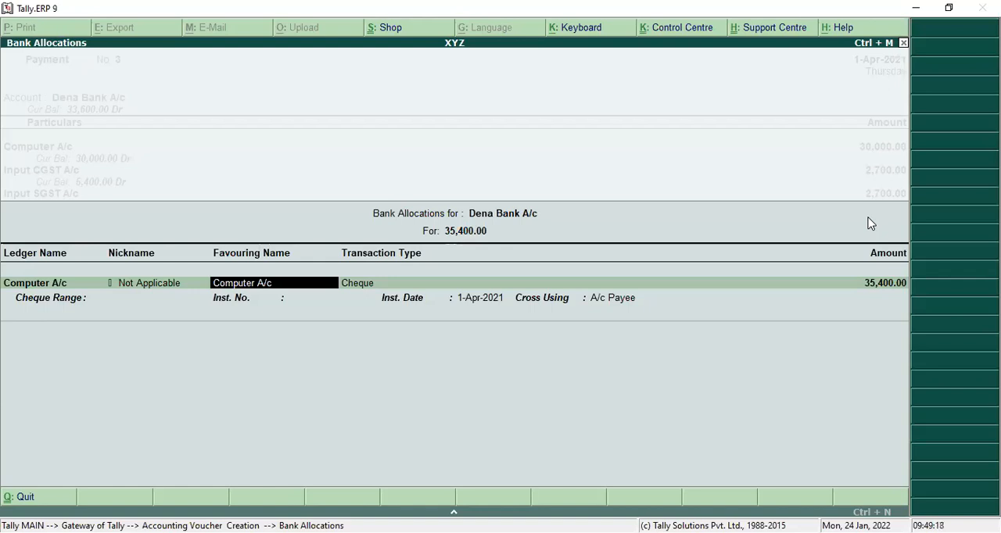
{"action": "type", "text": "Brijesh"}
{"action": "key", "text": "Return"}
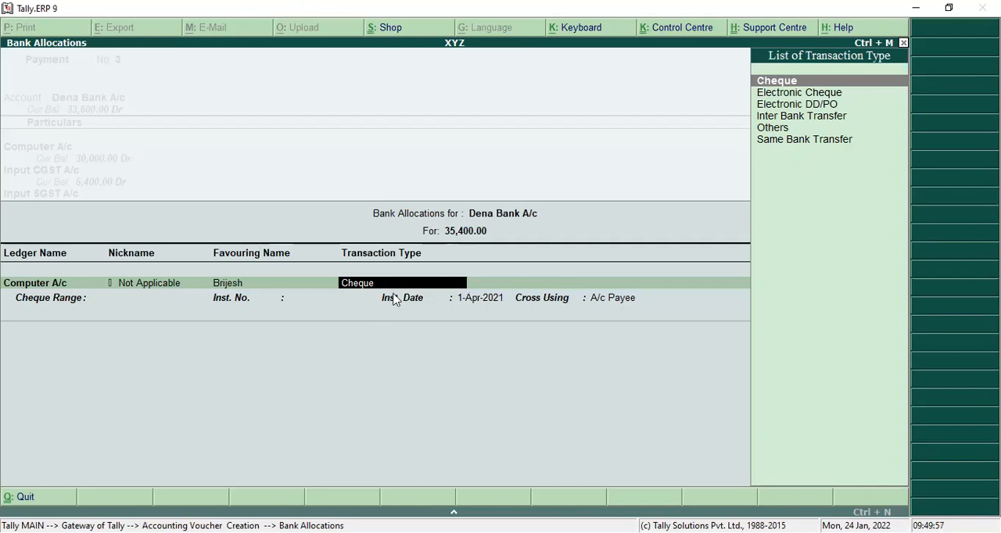
{"action": "key", "text": "Return"}
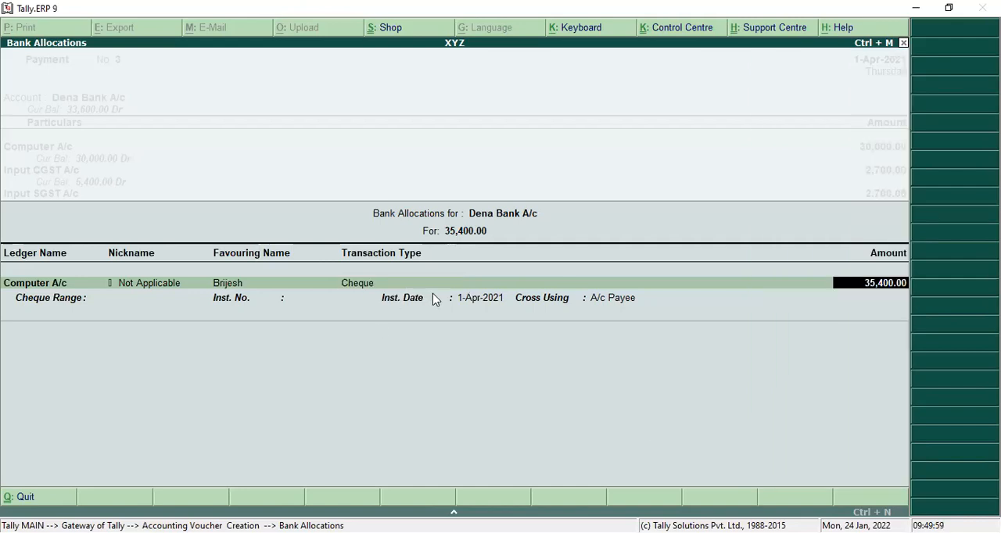
{"action": "key", "text": "Return"}
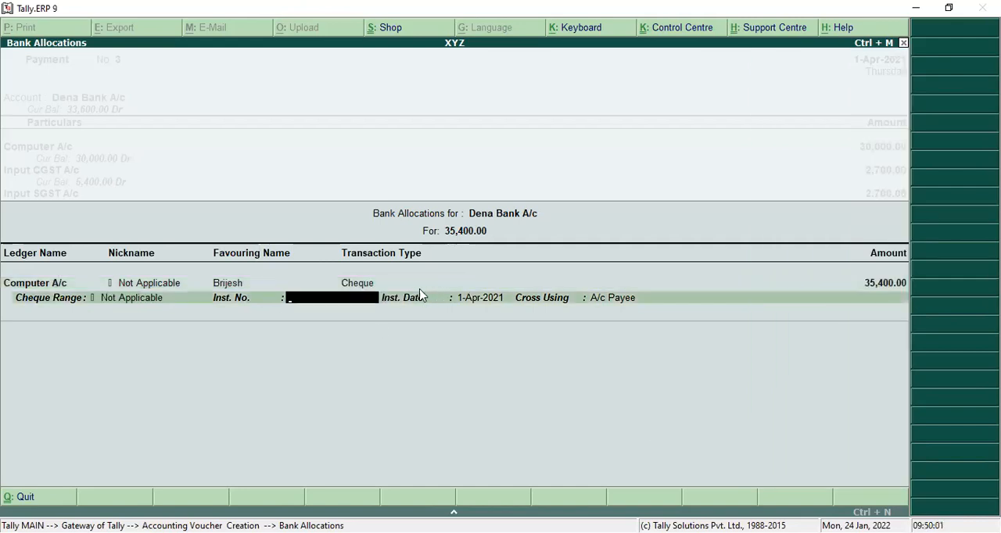
{"action": "key", "text": "Return"}
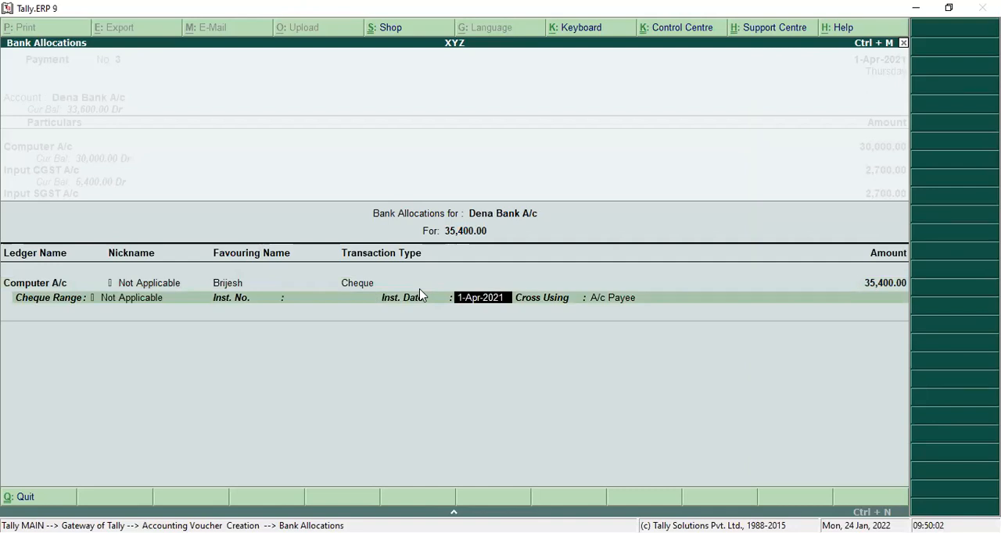
{"action": "key", "text": "Return"}
Step: Reopen the payment voucher's bank allocation and review its transaction type, instrument date and cheque crossing
{"action": "key", "text": "Return"}
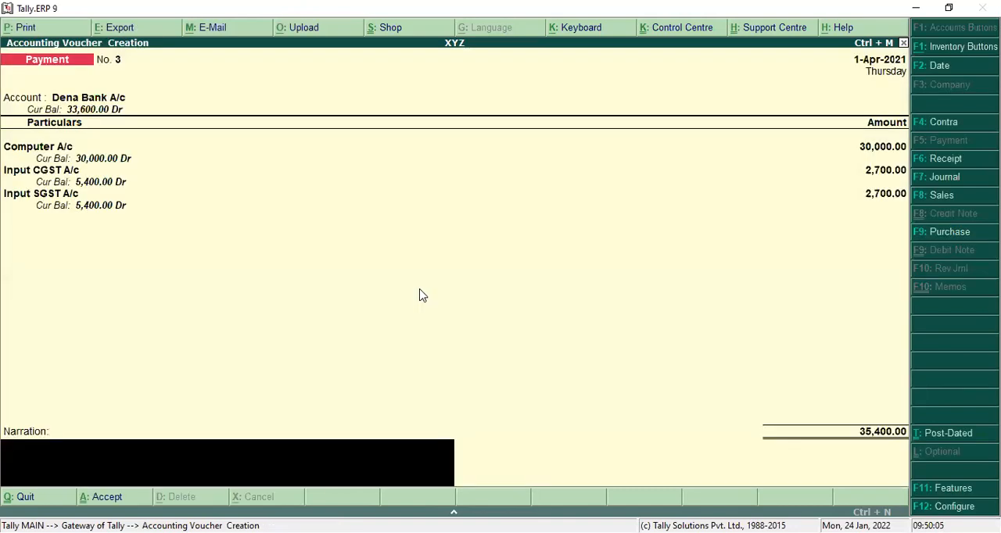
{"action": "key", "text": "Return"}
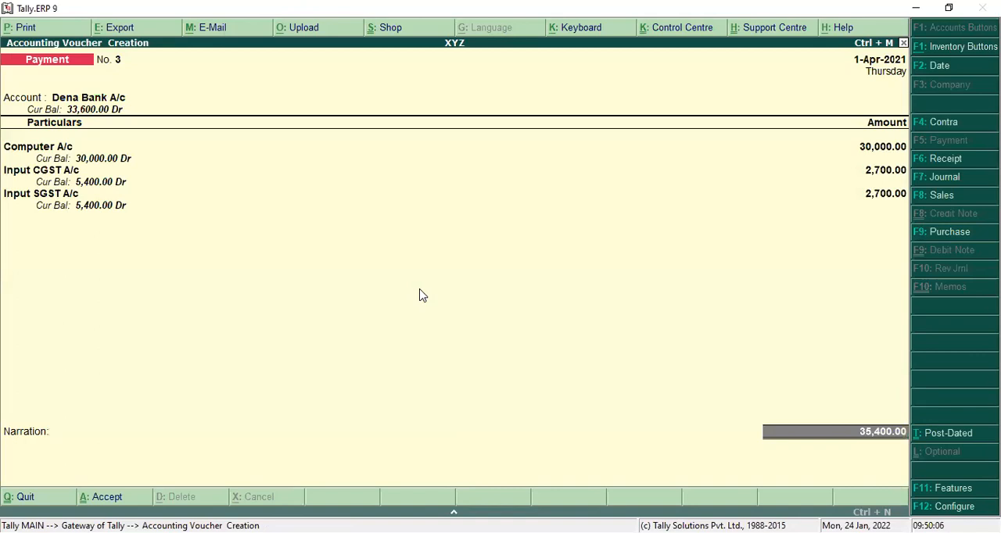
{"action": "key", "text": "Up"}
{"action": "key", "text": "Return"}
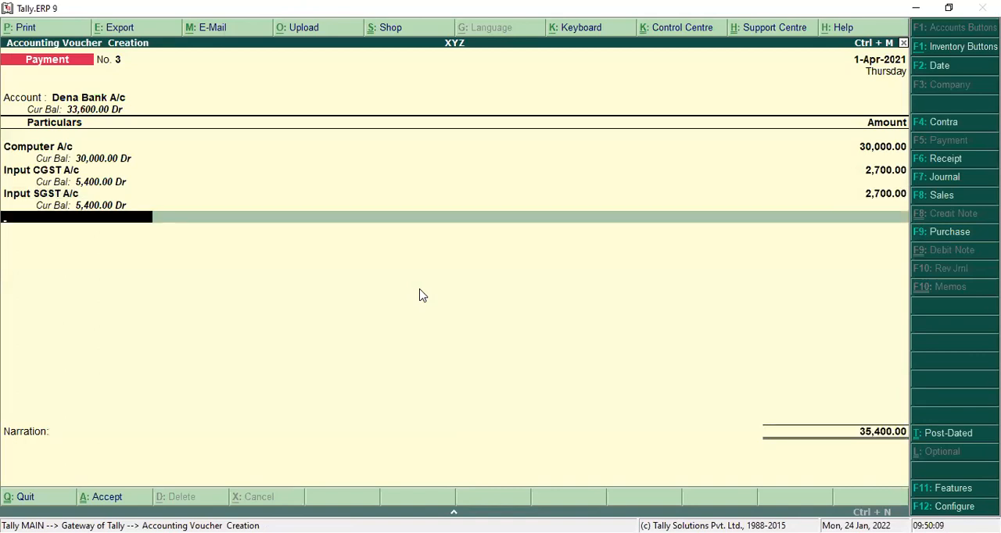
{"action": "key", "text": "Return"}
{"action": "key", "text": "Return"}
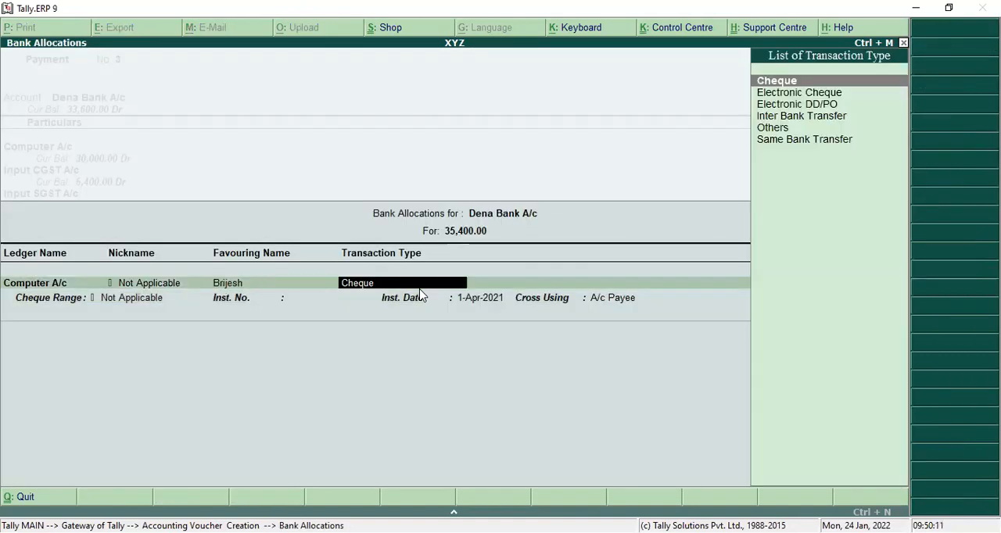
{"action": "key", "text": "Return"}
{"action": "key", "text": "Return"}
{"action": "key", "text": "Return"}
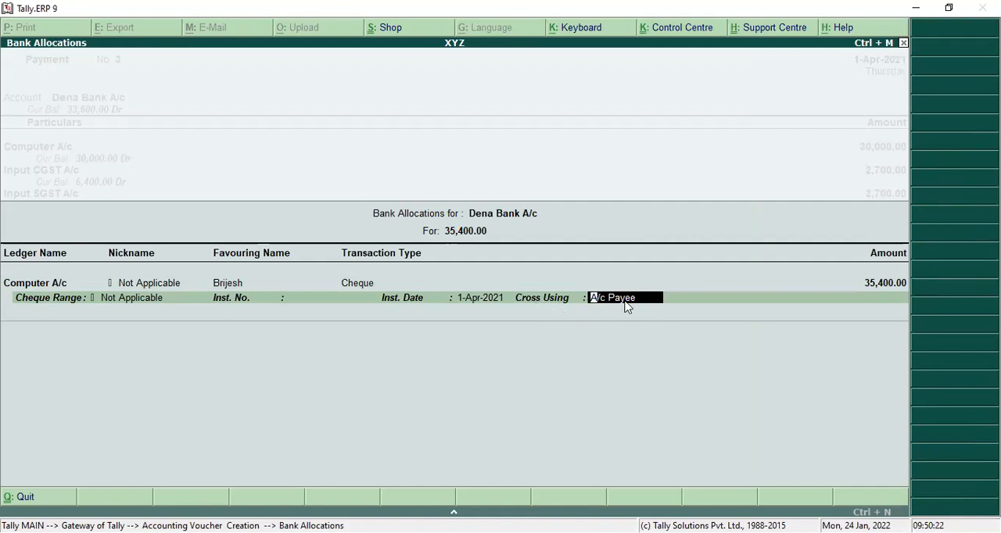
{"action": "key", "text": "Return"}
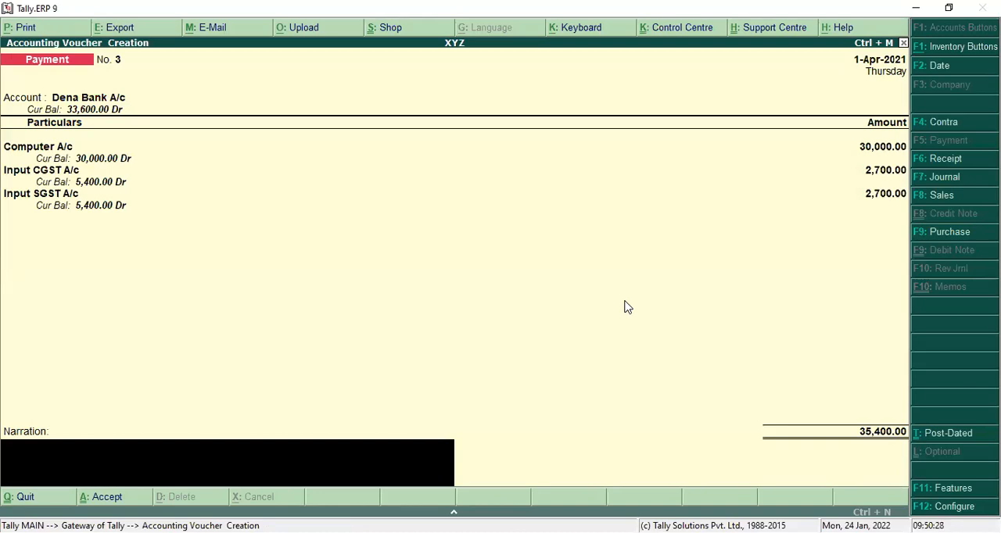
Step: Save the payment voucher without a narration and open a new sales voucher
{"action": "key", "text": "Return"}
{"action": "key", "text": "Return"}
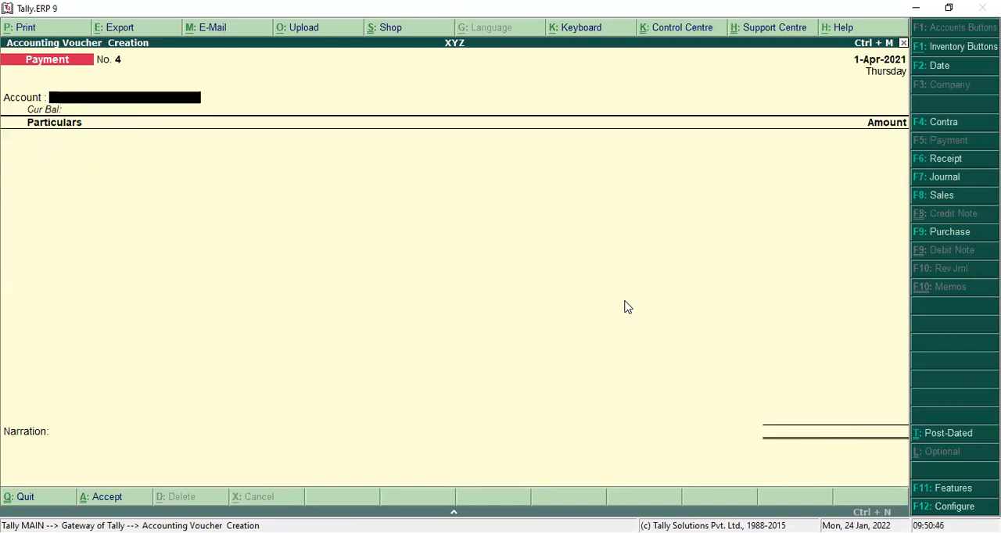
{"action": "left_click", "coordinate": [939, 196]}
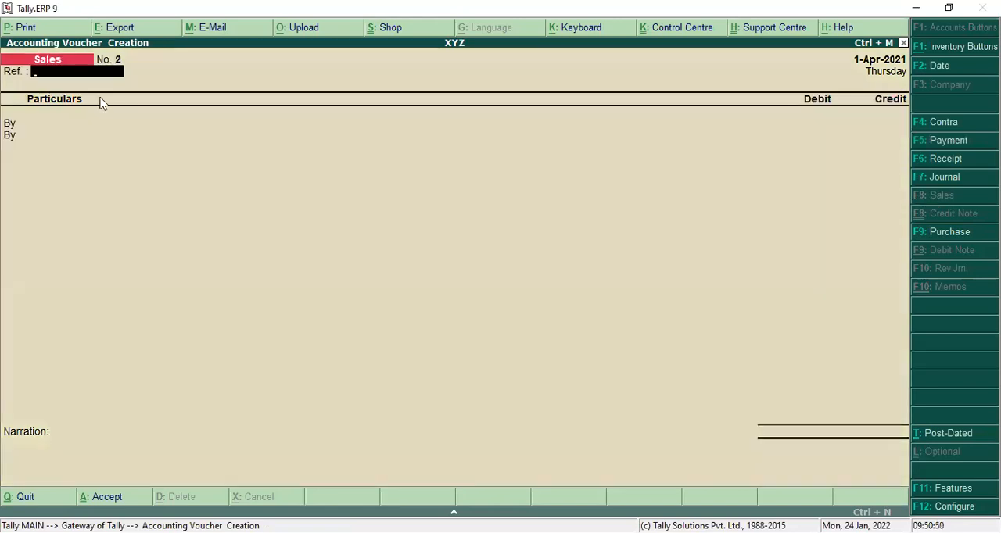
Step: Debit Cash with 90,000 in the sales voucher, leaving the reference blank and keeping the default buyer's details
{"action": "key", "text": "Return"}
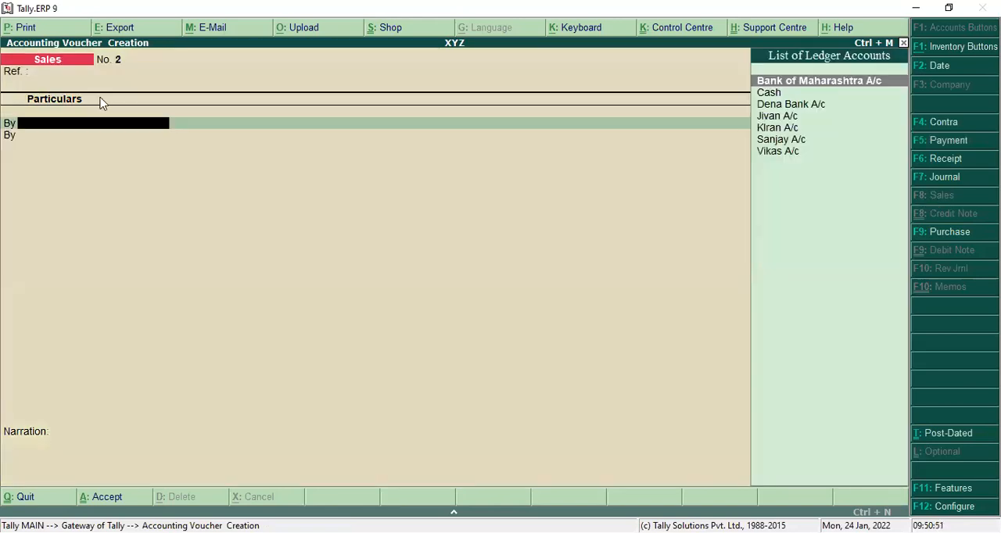
{"action": "key", "text": "Down"}
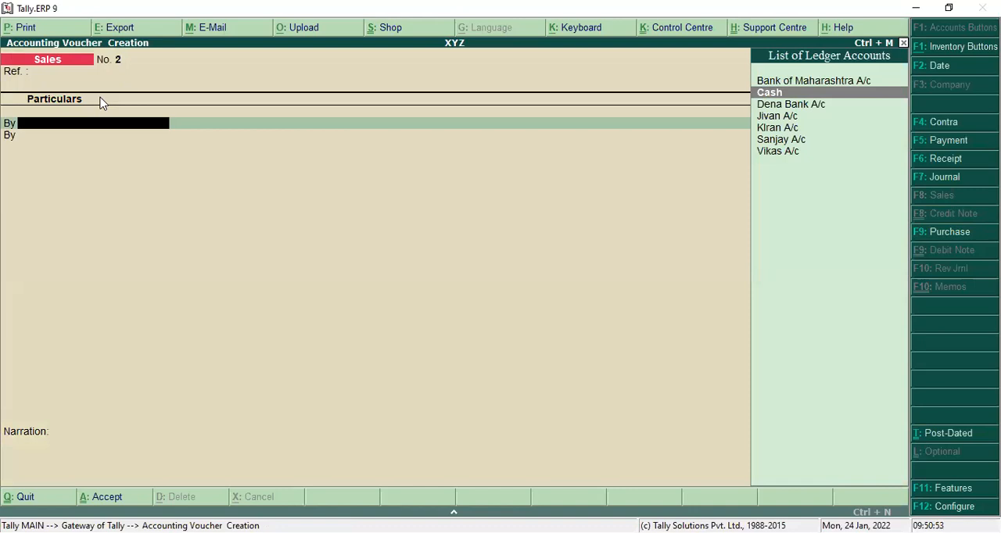
{"action": "key", "text": "Return"}
{"action": "key", "text": "Return"}
{"action": "key", "text": "Return"}
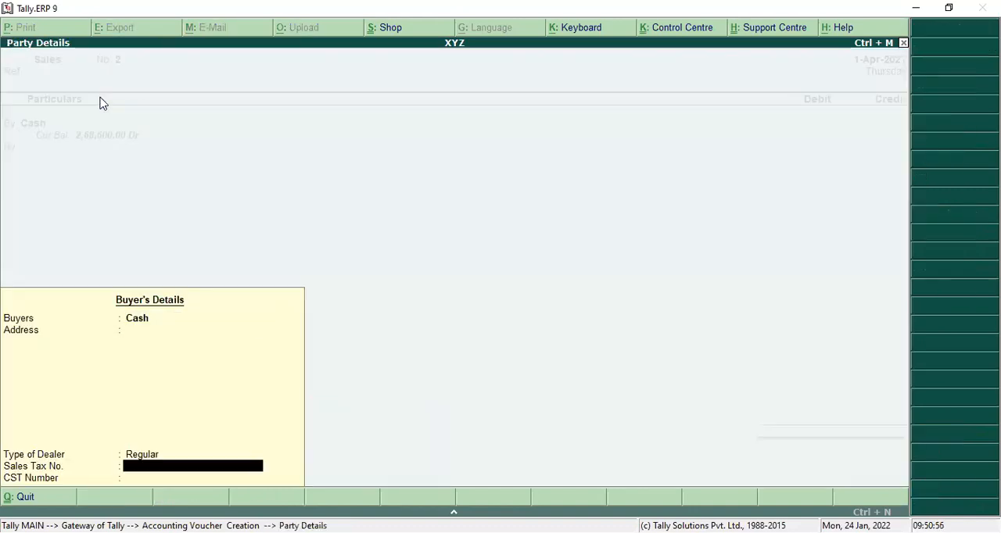
{"action": "key", "text": "Return"}
{"action": "key", "text": "Return"}
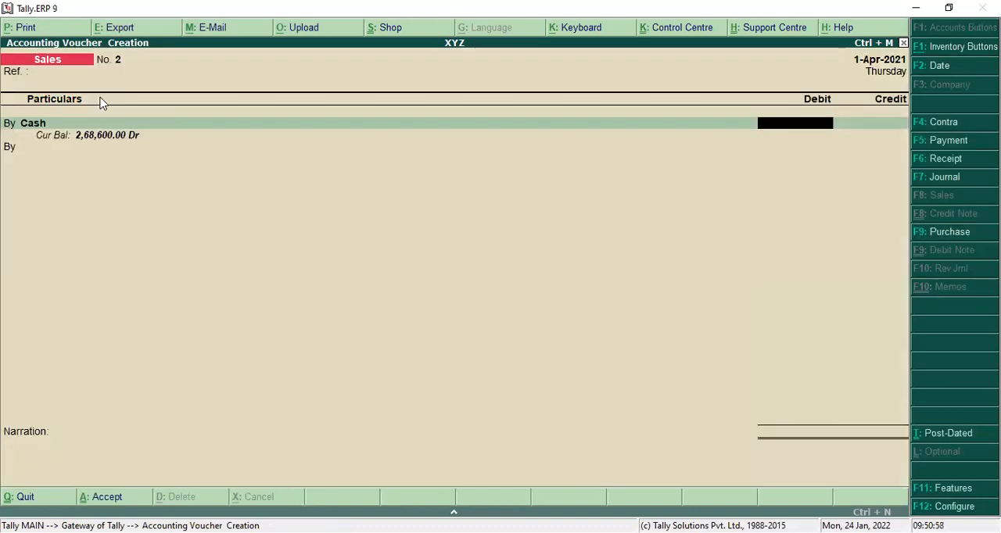
{"action": "type", "text": "0000"}
Step: Credit Sales A/c with 90,000 and save the cash sales voucher without a narration
{"action": "key", "text": "Return"}
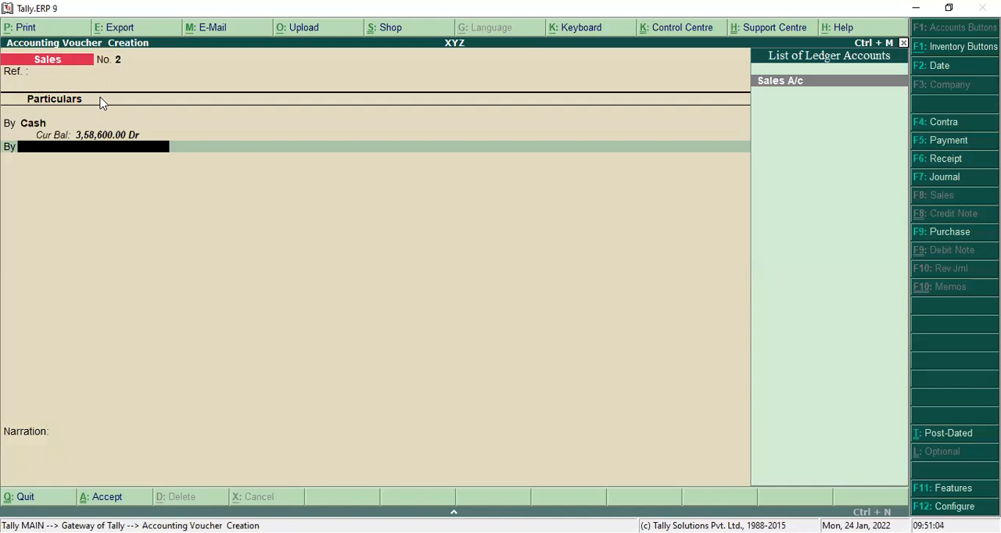
{"action": "type", "text": "s"}
{"action": "key", "text": "Return"}
{"action": "key", "text": "Return"}
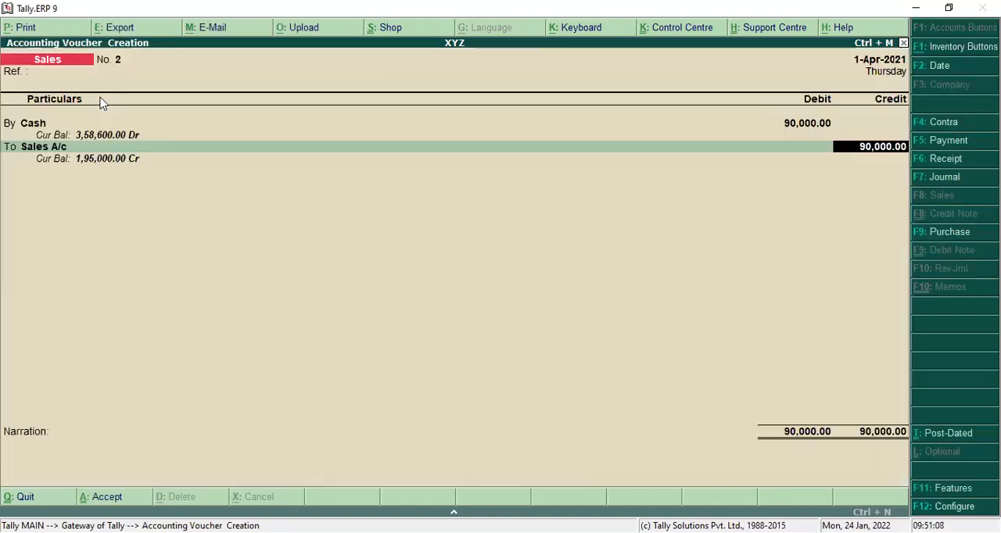
{"action": "key", "text": "Return"}
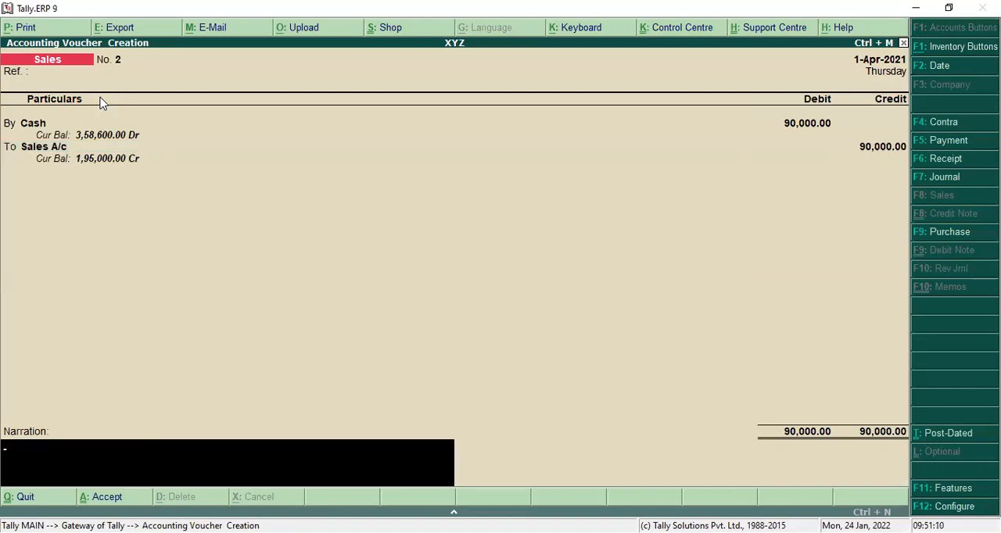
{"action": "key", "text": "Return"}
{"action": "key", "text": "Return"}
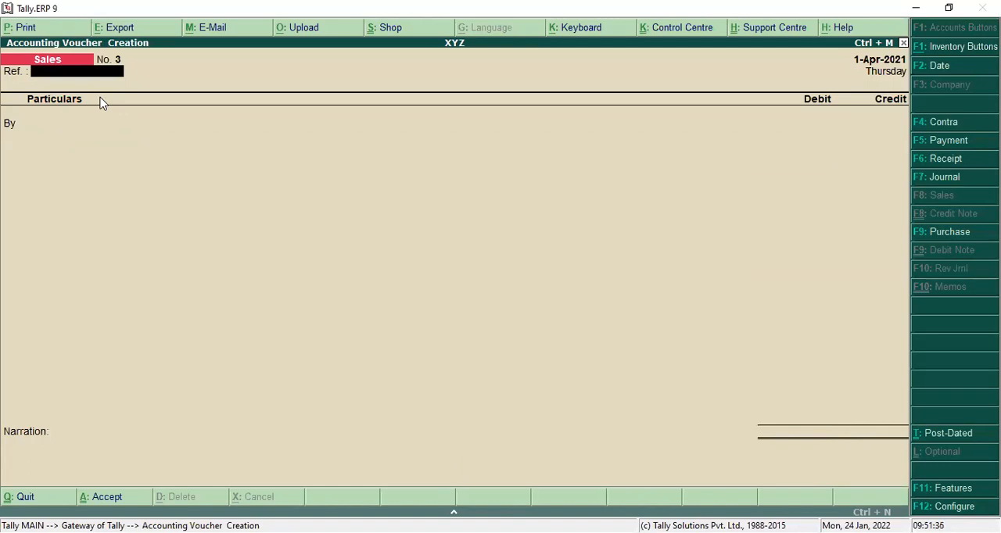
Step: Start a new ledger from the next sales voucher's debit line and enter the customer's name followed by A/c
{"action": "key", "text": "Return"}
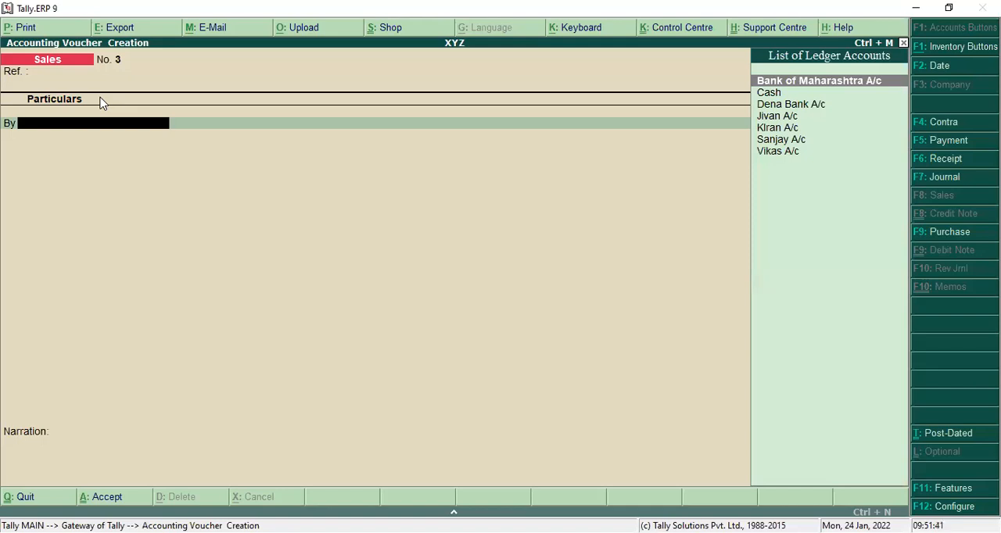
{"action": "key", "text": "alt+c"}
{"action": "type", "text": "G"}
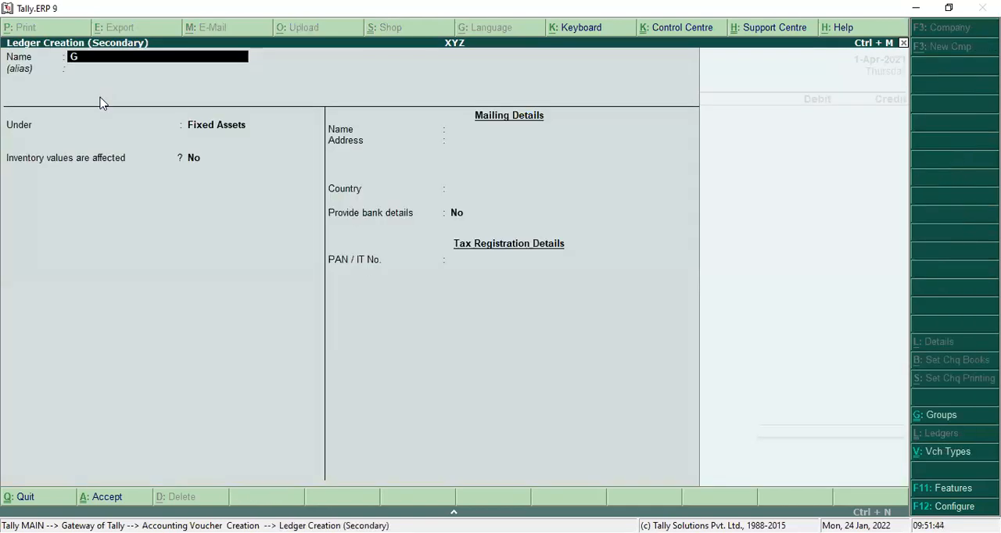
{"action": "type", "text": "anesh A/c"}
{"action": "key", "text": "Return"}
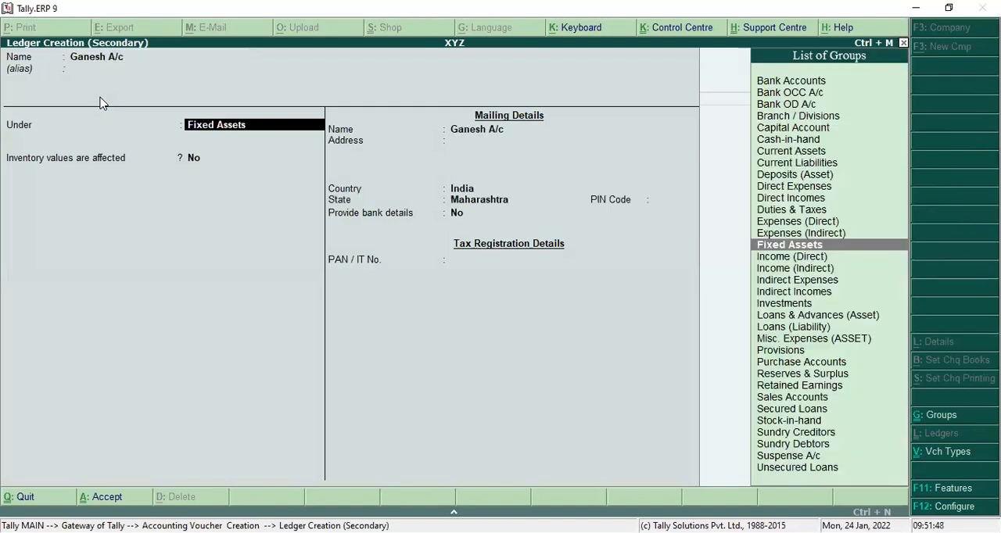
Step: Place the customer's ledger under Sundry Debtors, keep the remaining default details and save it
{"action": "type", "text": "S"}
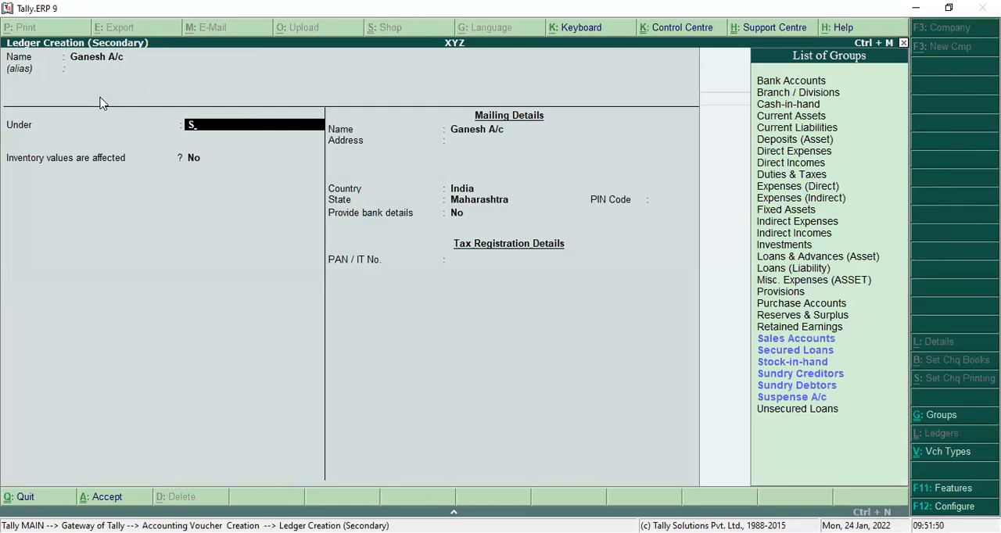
{"action": "key", "text": "Down"}
{"action": "key", "text": "Down"}
{"action": "key", "text": "Down"}
{"action": "key", "text": "Down"}
{"action": "key", "text": "Down"}
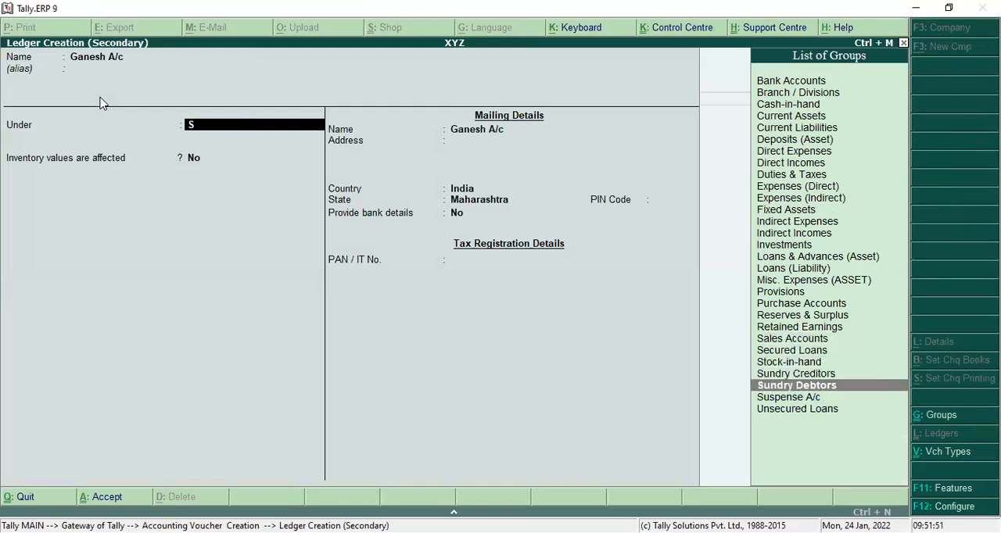
{"action": "key", "text": "Return"}
{"action": "key", "text": "Return"}
{"action": "key", "text": "Return"}
{"action": "key", "text": "Return"}
{"action": "key", "text": "Return"}
{"action": "key", "text": "Return"}
{"action": "key", "text": "Return"}
{"action": "key", "text": "Return"}
{"action": "key", "text": "Return"}
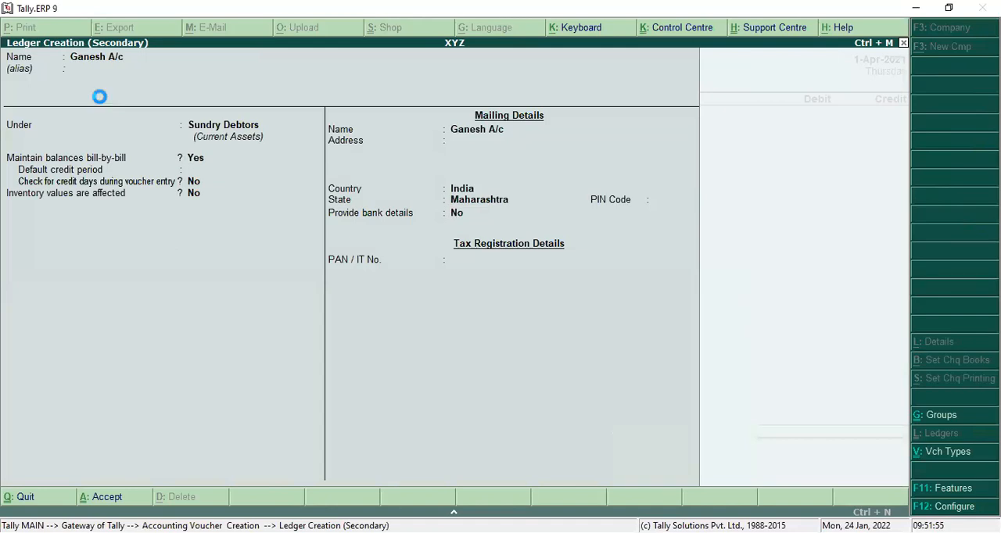
Step: Keep the default buyer's details and debit the customer's account with 9,500 in the sales voucher
{"action": "key", "text": "Return"}
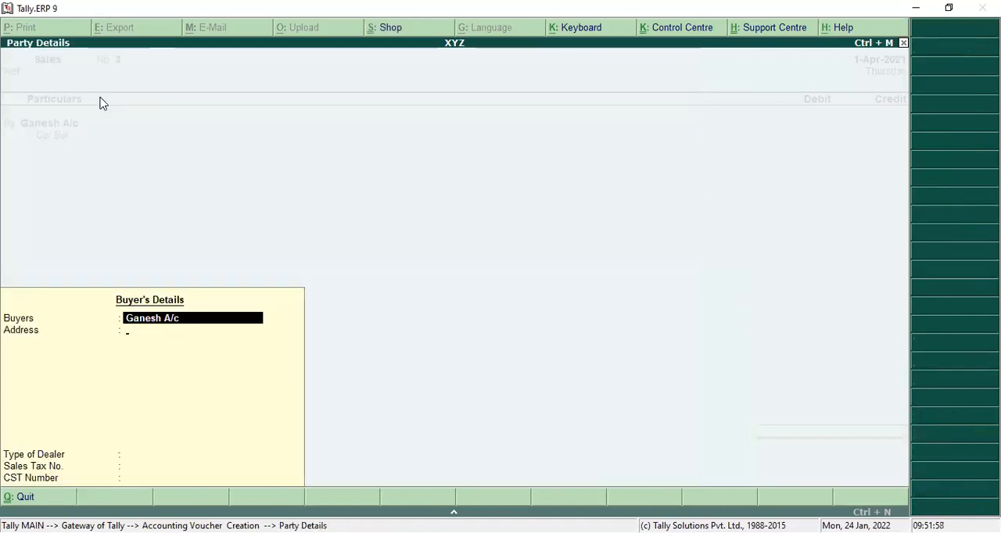
{"action": "key", "text": "Return"}
{"action": "key", "text": "Return"}
{"action": "key", "text": "Return"}
{"action": "key", "text": "Return"}
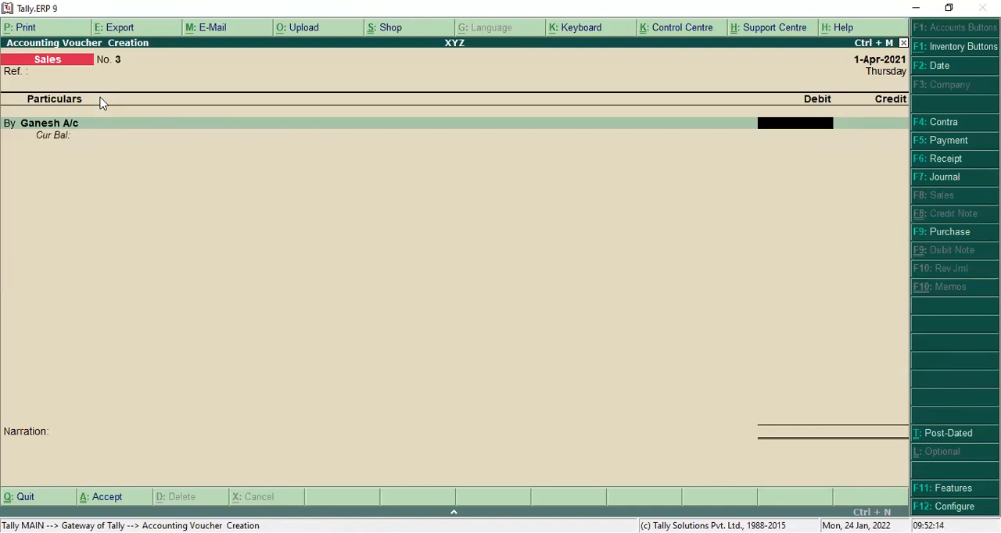
{"action": "type", "text": "9,50"}
{"action": "type", "text": "00"}
{"action": "key", "text": "Return"}
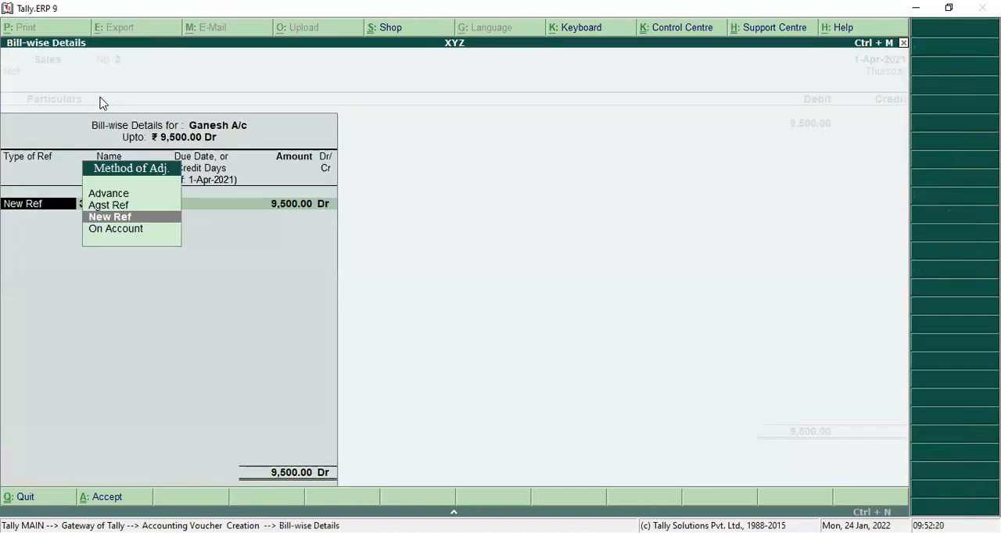
Step: Allocate the customer's 9,500 as On Account in the bill-wise details
{"action": "key", "text": "Down"}
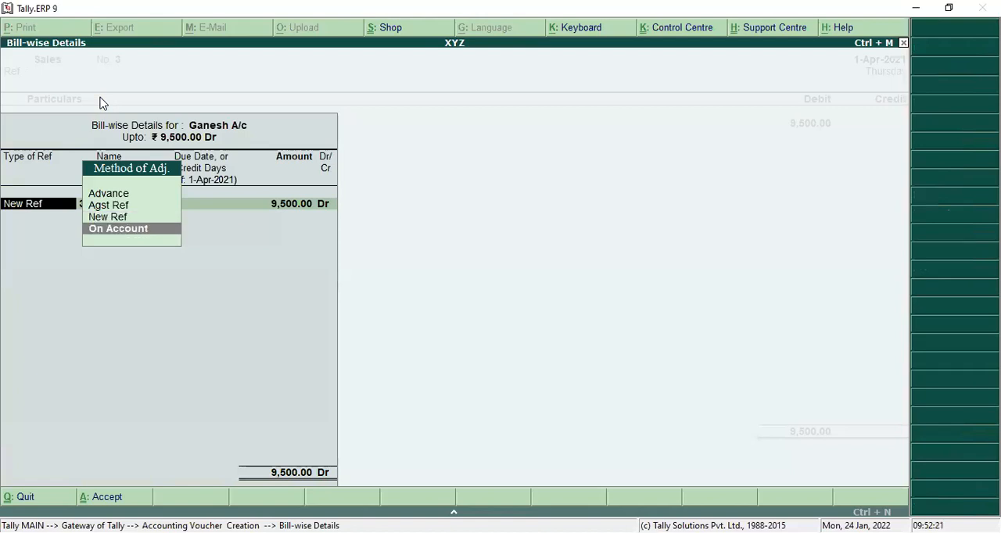
{"action": "key", "text": "Return"}
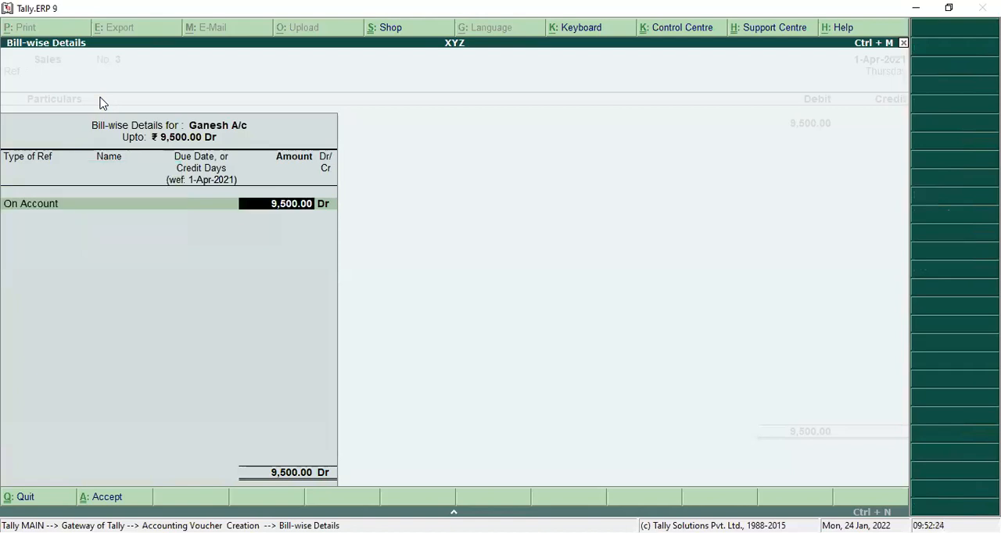
{"action": "key", "text": "Return"}
Step: Credit Sales A/c with 9,500 and save the credit sales voucher without a narration
{"action": "key", "text": "Return"}
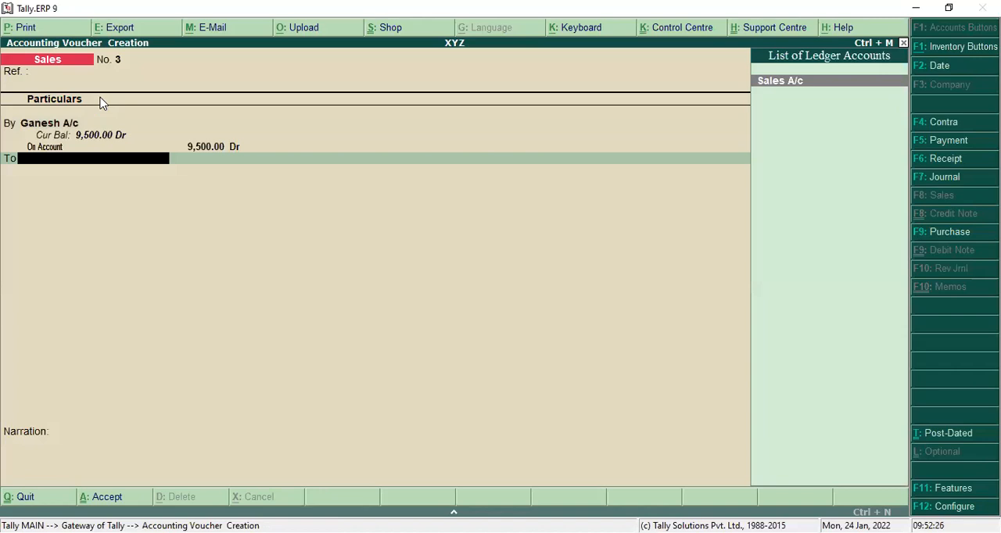
{"action": "type", "text": "S"}
{"action": "key", "text": "Return"}
{"action": "key", "text": "Return"}
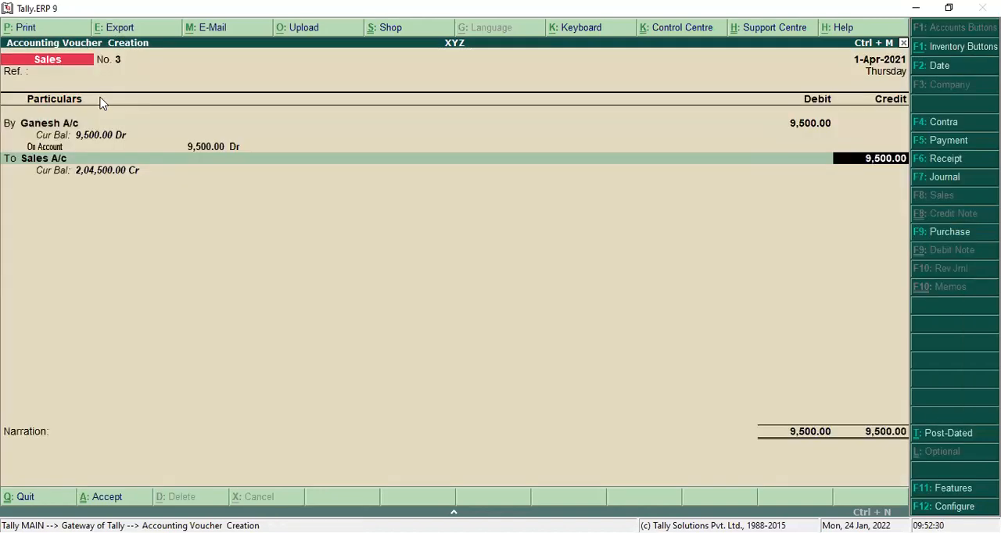
{"action": "key", "text": "Return"}
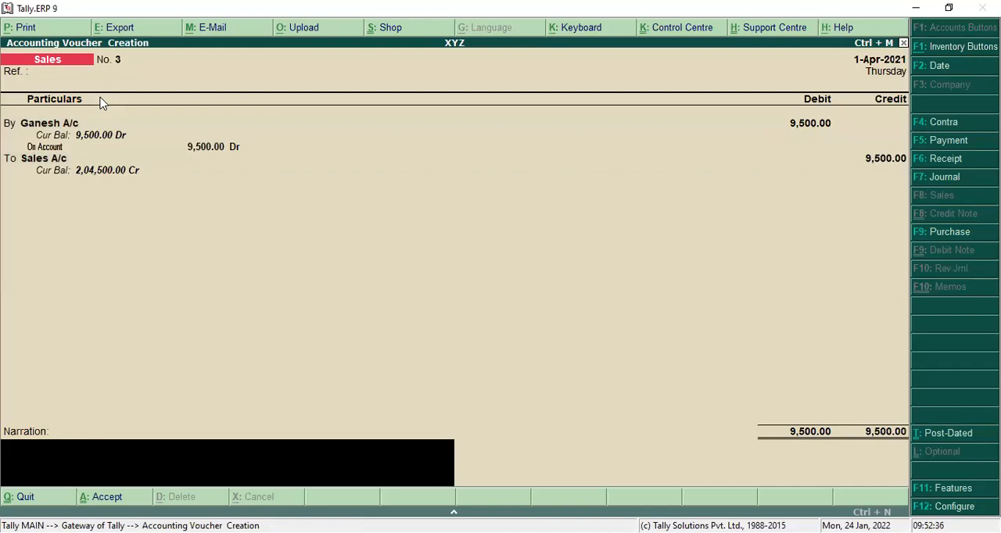
{"action": "key", "text": "Return"}
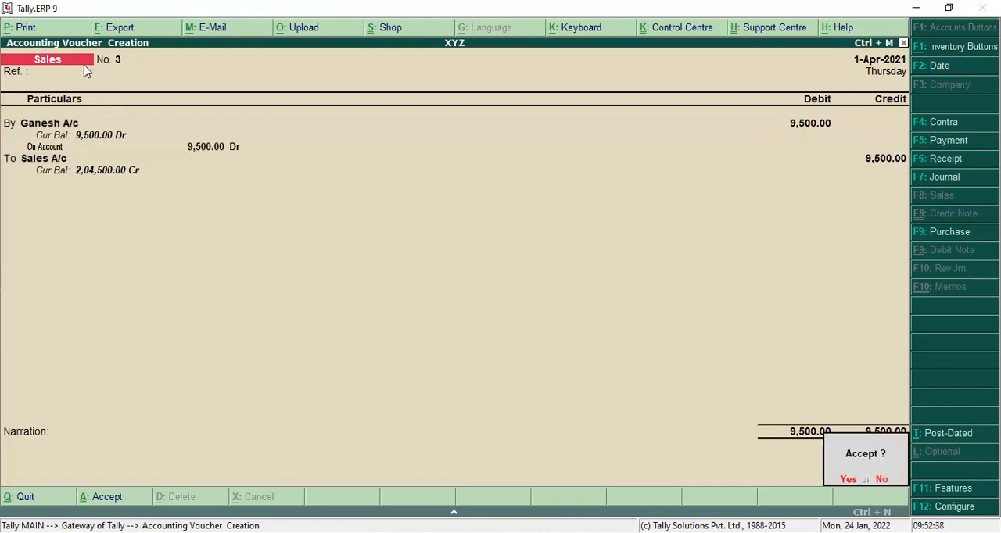
{"action": "key", "text": "Return"}
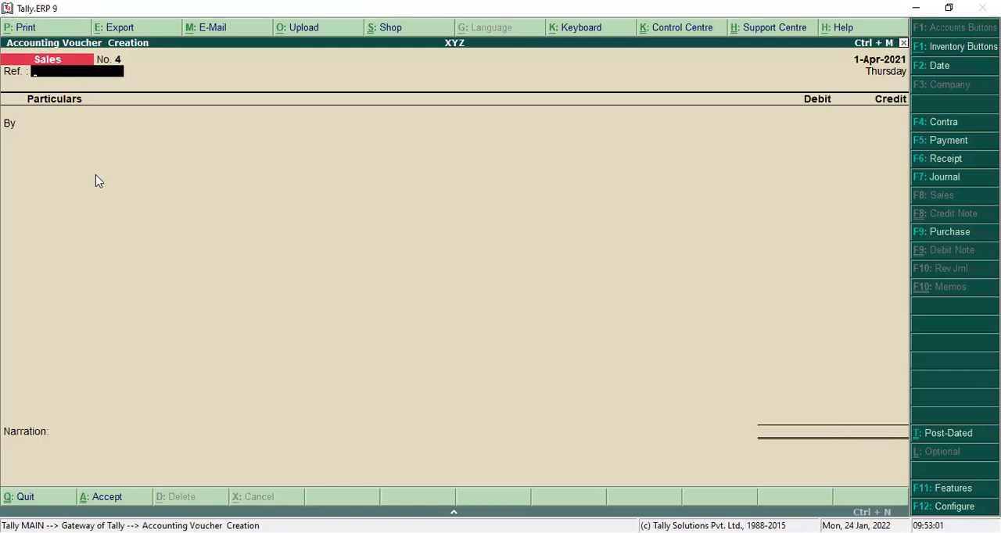
Step: Start a new ledger from the next sales voucher's debit line and name it Return Inward A/c
{"action": "key", "text": "Return"}
{"action": "type", "text": "R"}
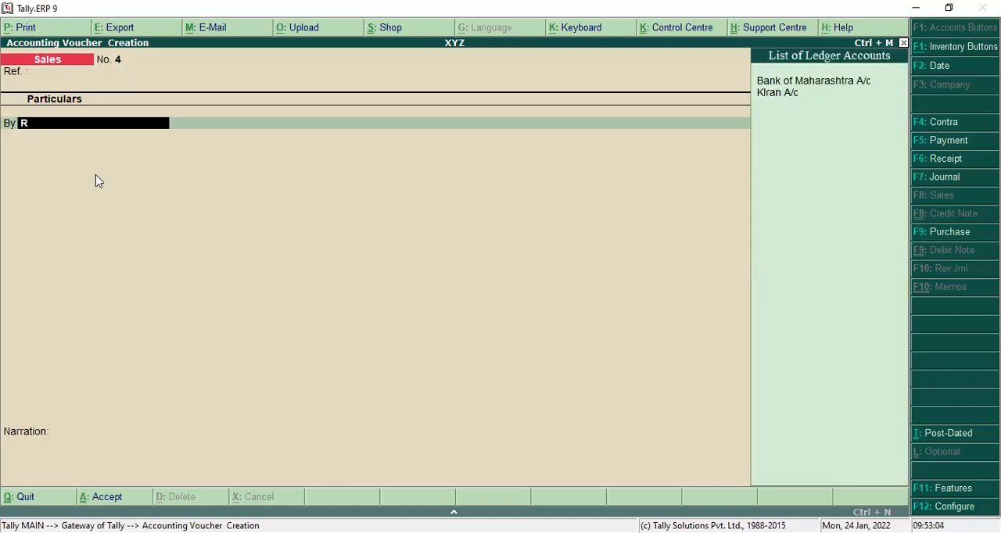
{"action": "key", "text": "BackSpace"}
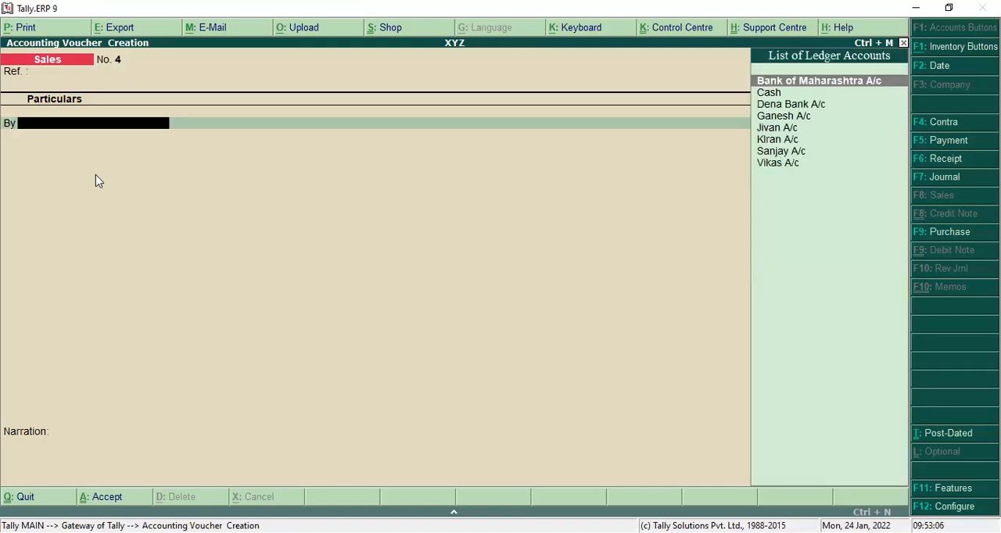
{"action": "key", "text": "alt+c"}
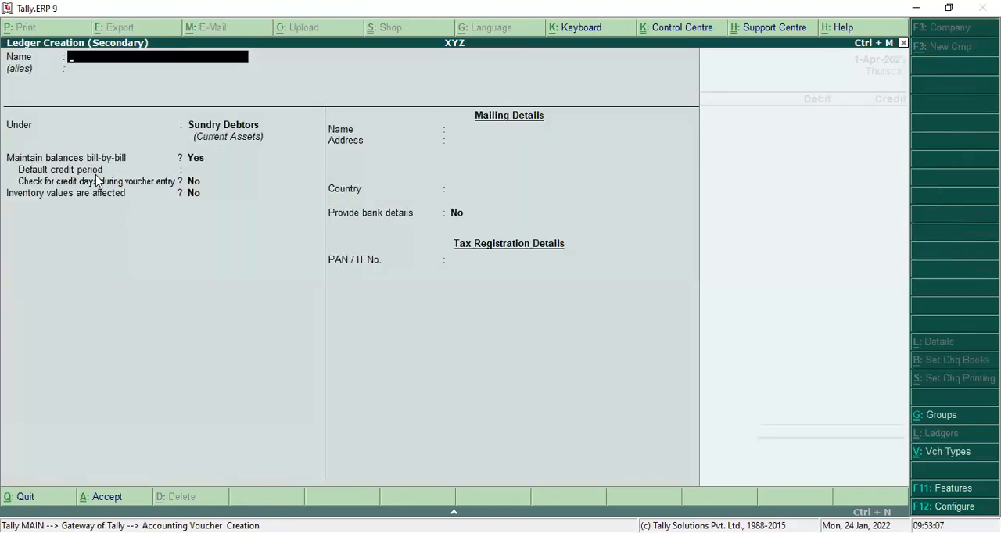
{"action": "type", "text": "Return "}
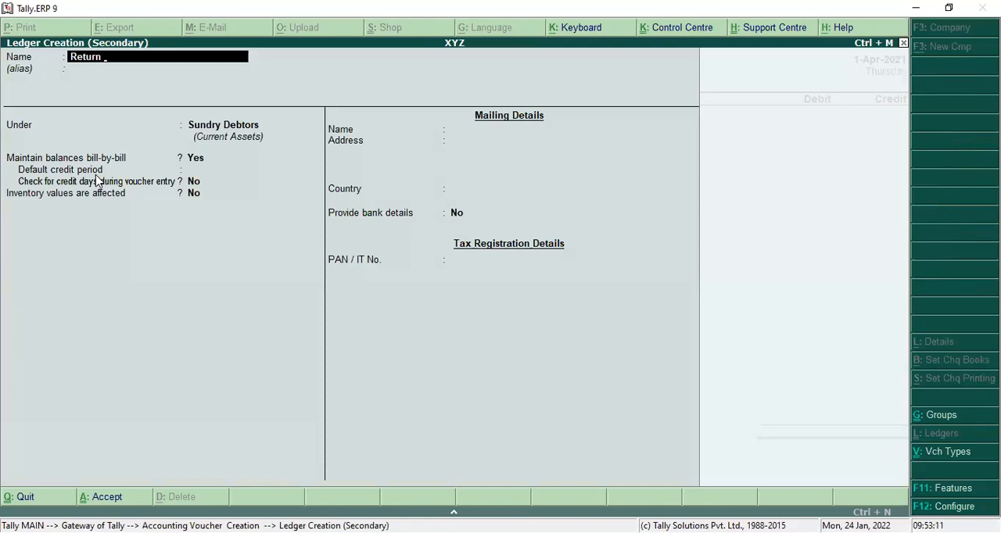
{"action": "type", "text": "Inward A/c"}
{"action": "key", "text": "Return"}
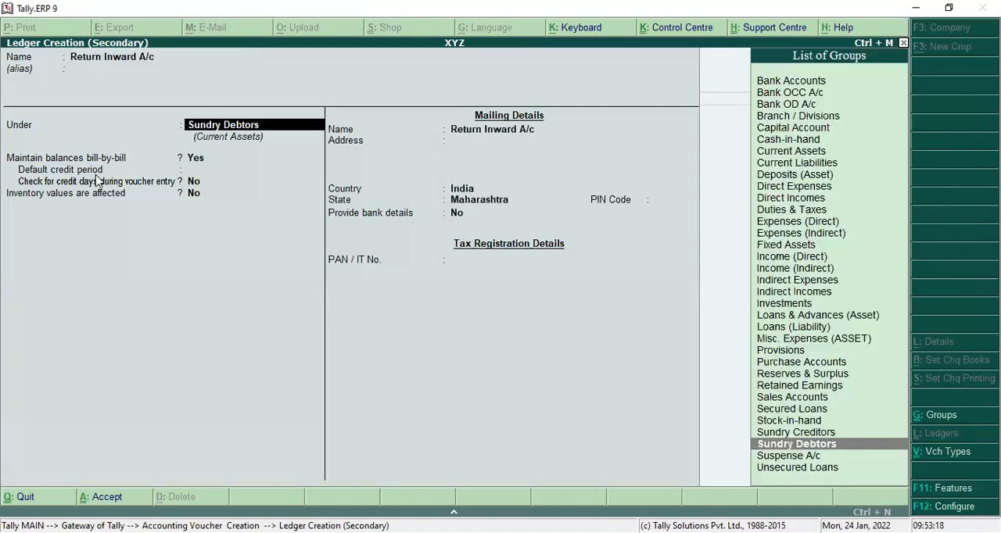
Step: Place the Return Inward A/c ledger under Sales Accounts, keep the default details and save it
{"action": "type", "text": "S"}
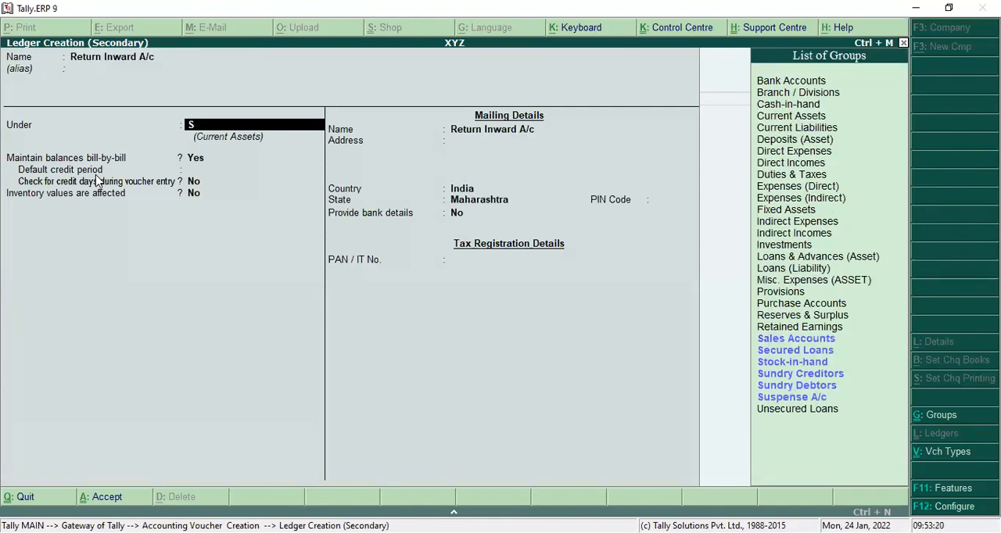
{"action": "key", "text": "Return"}
{"action": "key", "text": "Return"}
{"action": "key", "text": "Return"}
{"action": "key", "text": "Return"}
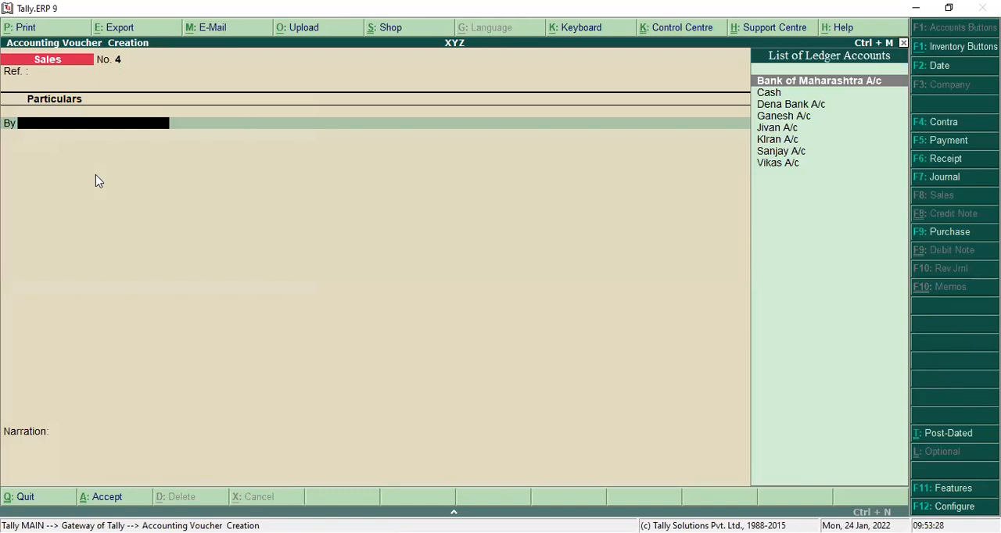
Step: Try to select Return Inward A/c as the debit ledger in the sales voucher
{"action": "type", "text": "R"}
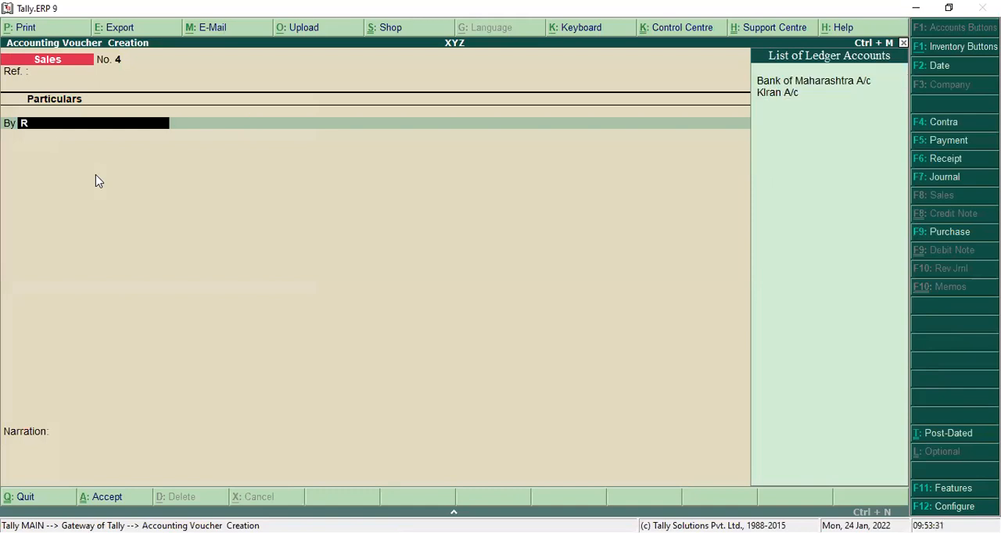
{"action": "key", "text": "BackSpace"}
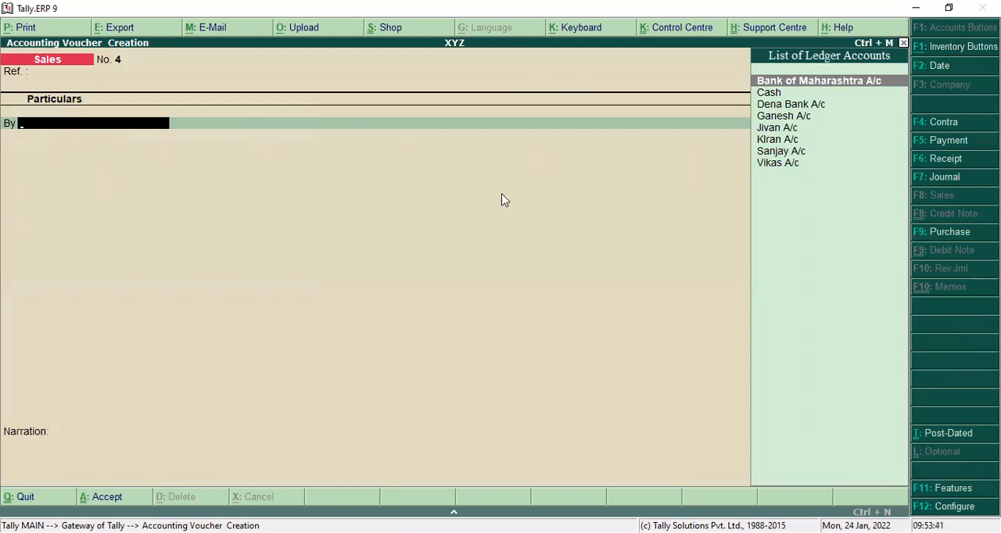
{"action": "type", "text": "R"}
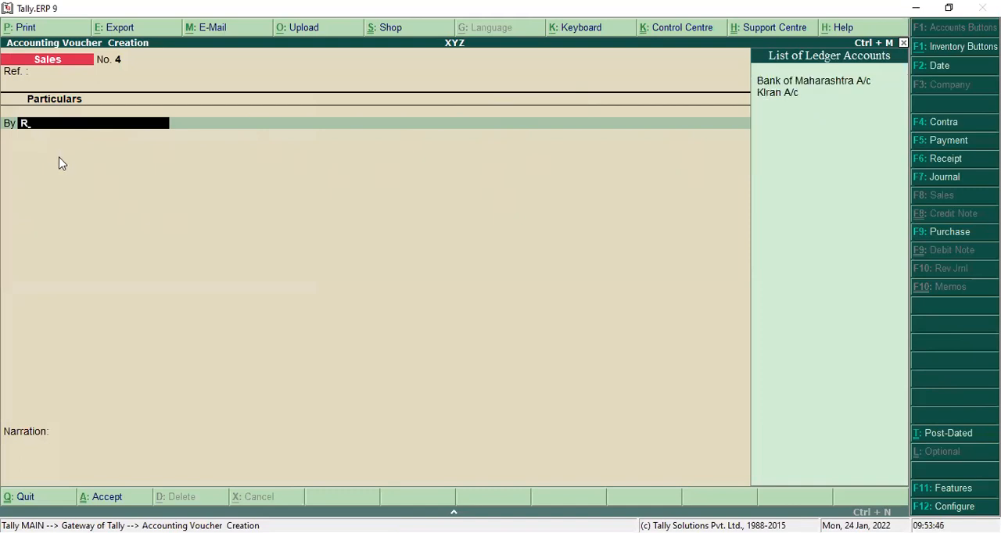
{"action": "key", "text": "BackSpace"}
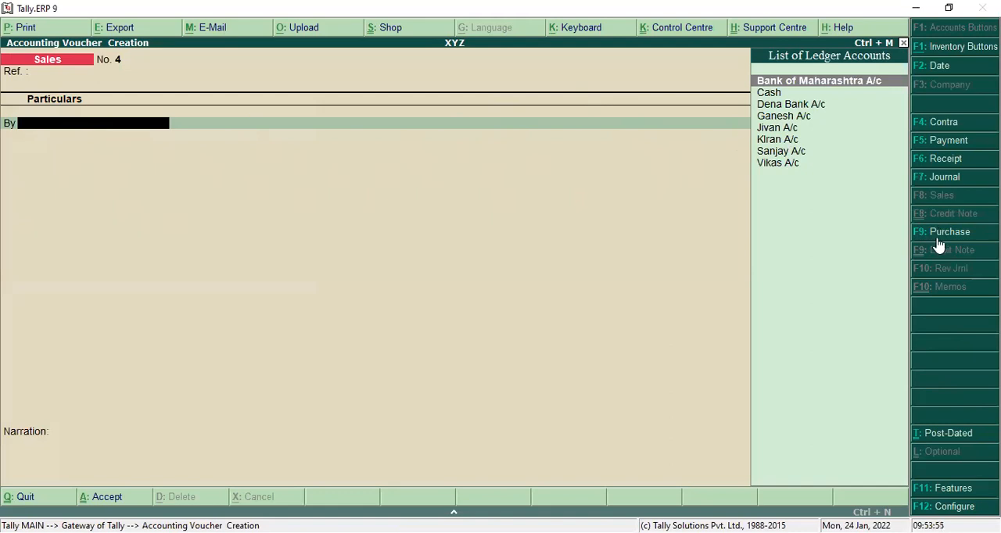
Step: Switch to a journal voucher and debit Return Inward A/c with 950
{"action": "left_click", "coordinate": [945, 177]}
{"action": "type", "text": "R"}
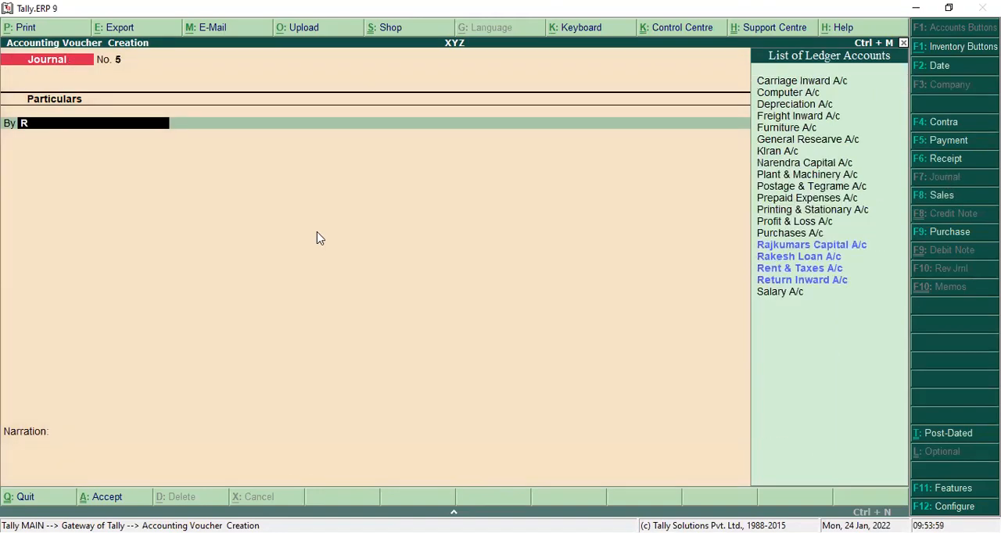
{"action": "left_click", "coordinate": [786, 283]}
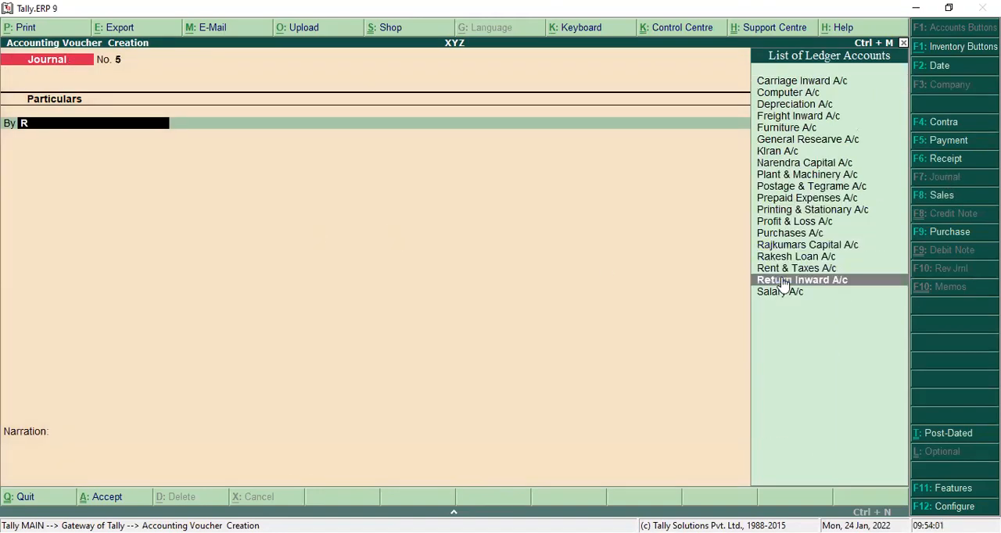
{"action": "key", "text": "Return"}
{"action": "key", "text": "Return"}
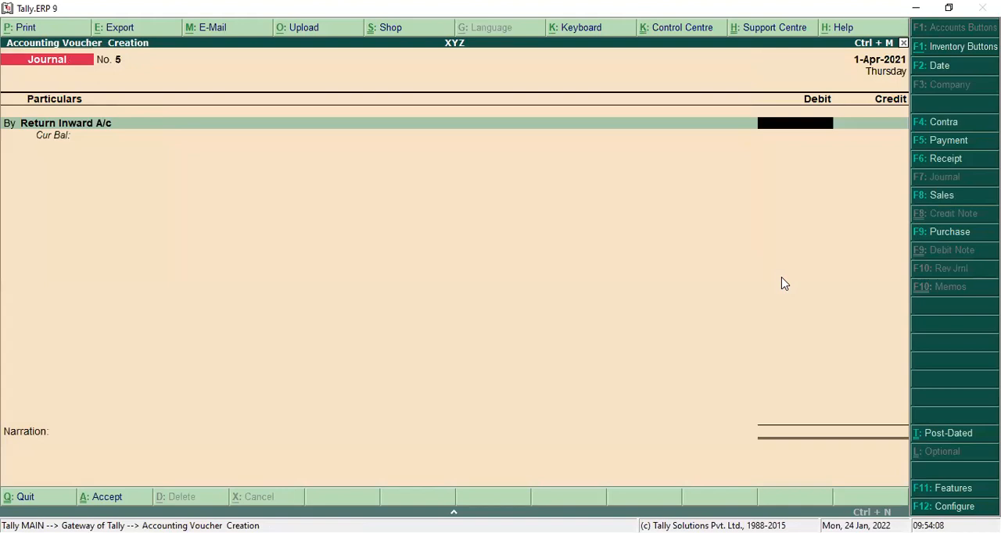
{"action": "type", "text": "950"}
{"action": "key", "text": "Return"}
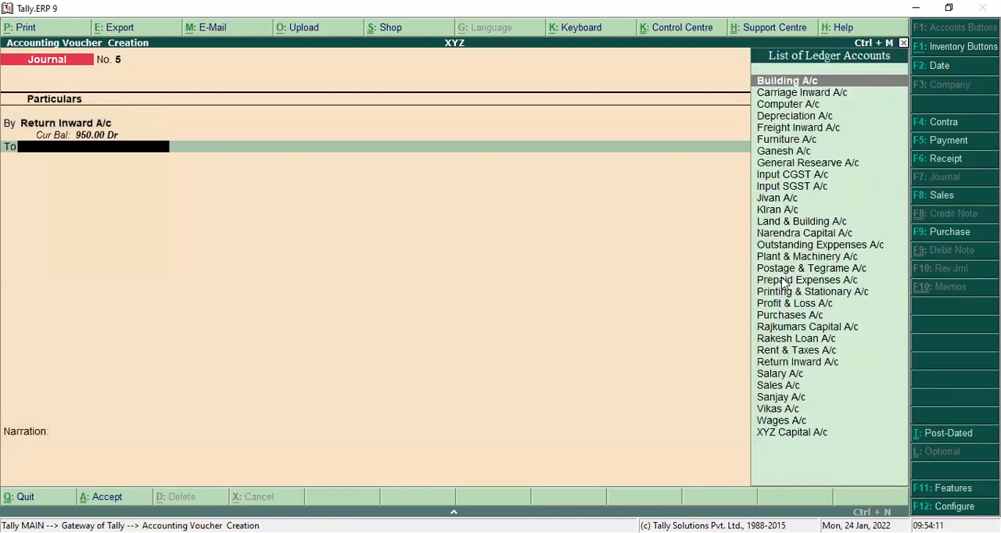
Step: Credit the customer's ledger from the credit sale with 950 On Account and save the journal voucher without a narration
{"action": "type", "text": "G"}
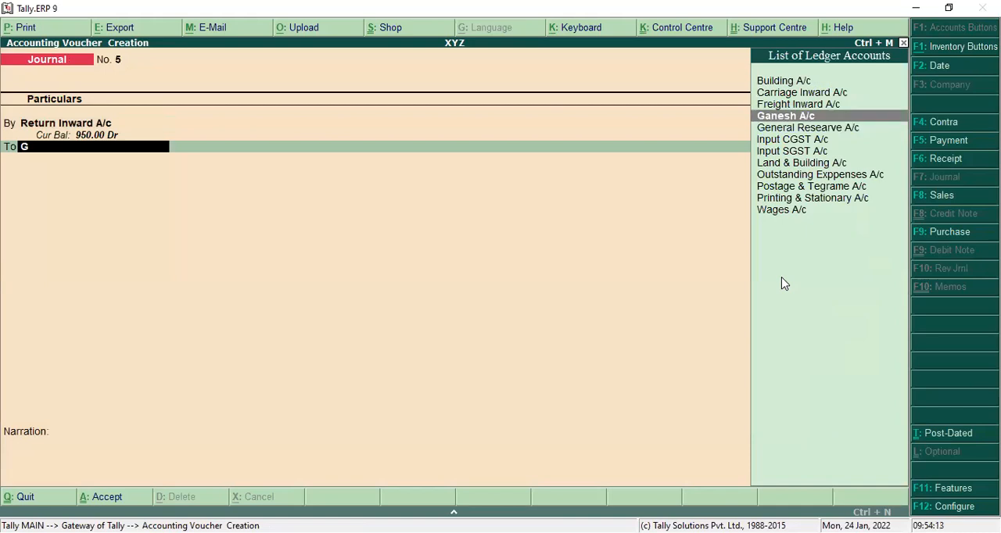
{"action": "key", "text": "Return"}
{"action": "key", "text": "Return"}
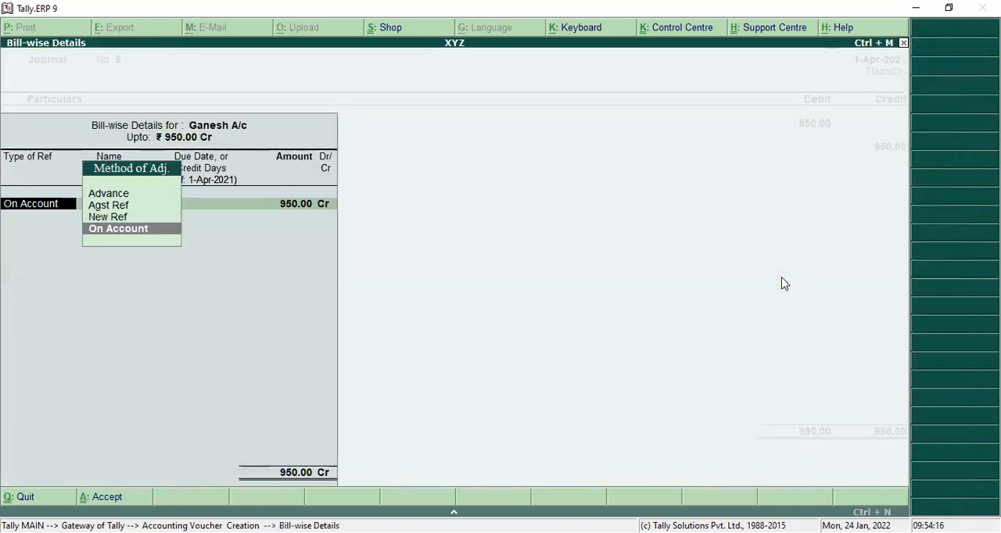
{"action": "key", "text": "Return"}
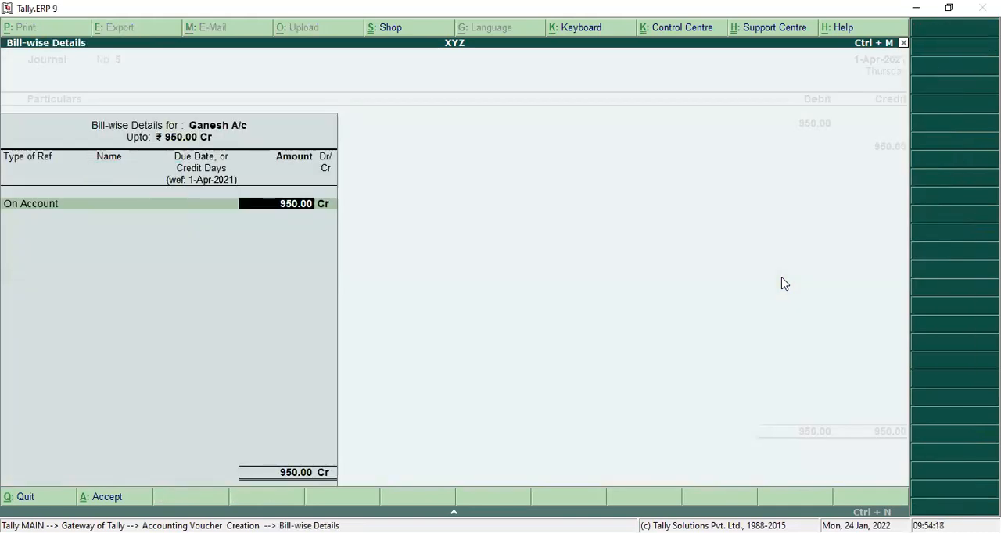
{"action": "key", "text": "Return"}
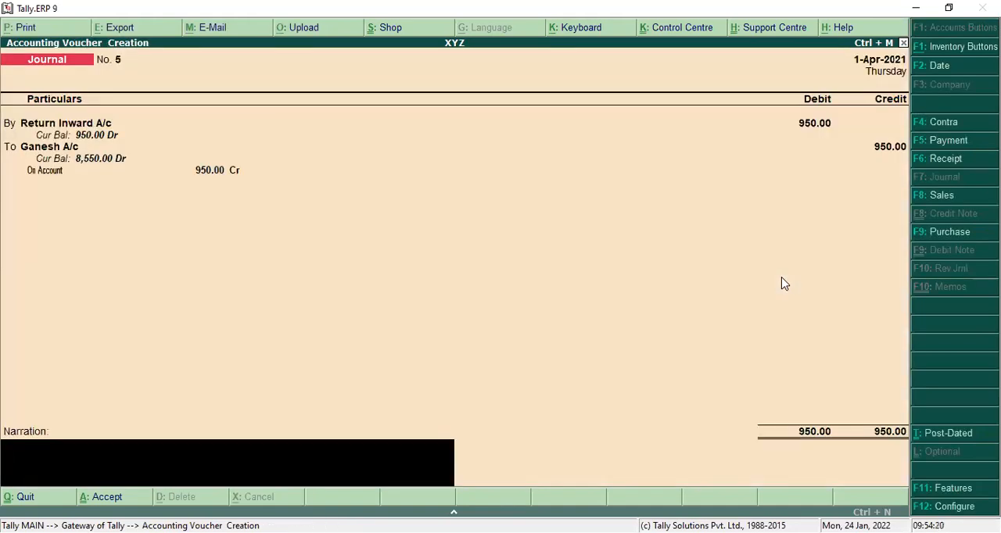
{"action": "key", "text": "Return"}
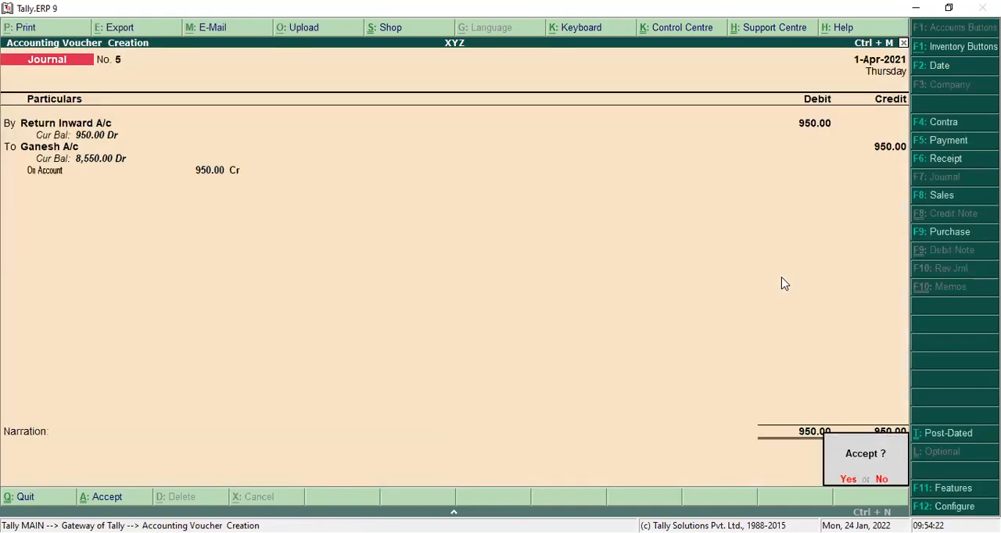
{"action": "key", "text": "Return"}
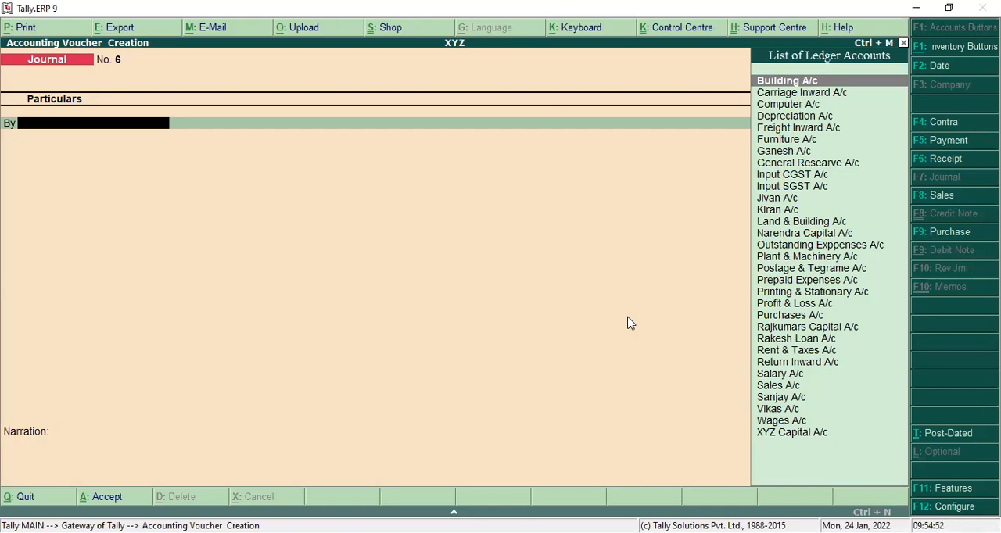
Step: Start a new ledger from the next journal voucher's debit line and name it Drawings A/c
{"action": "key", "text": "alt+c"}
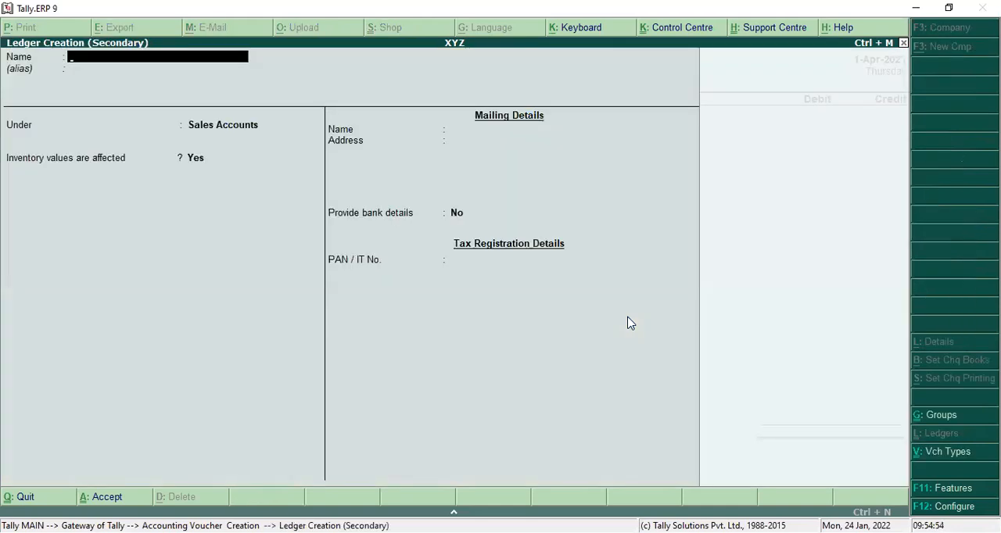
{"action": "type", "text": "Drawings A/c"}
{"action": "key", "text": "Return"}
{"action": "key", "text": "Return"}
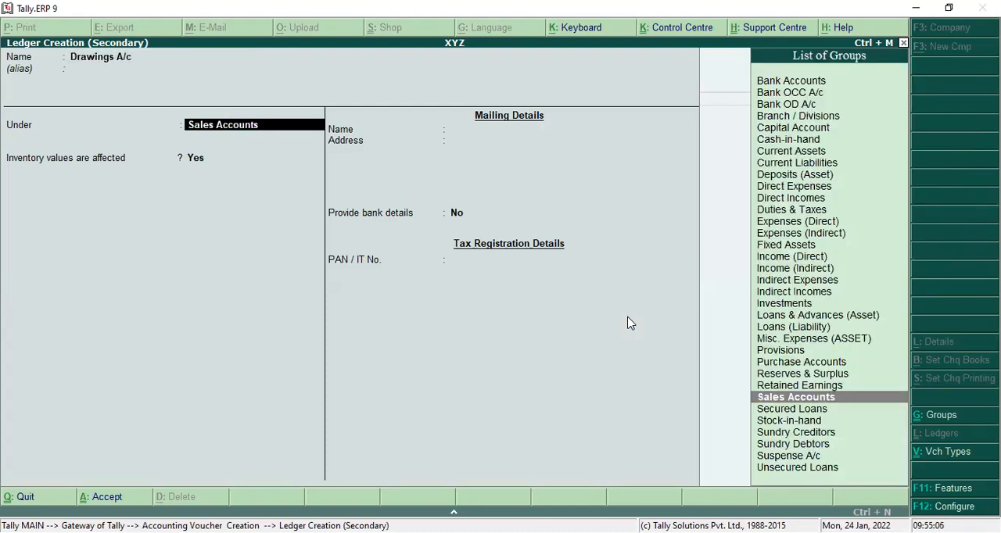
Step: Place the Drawings A/c ledger under Capital Account, keep the default details and save it as the voucher's debit ledger
{"action": "type", "text": "C"}
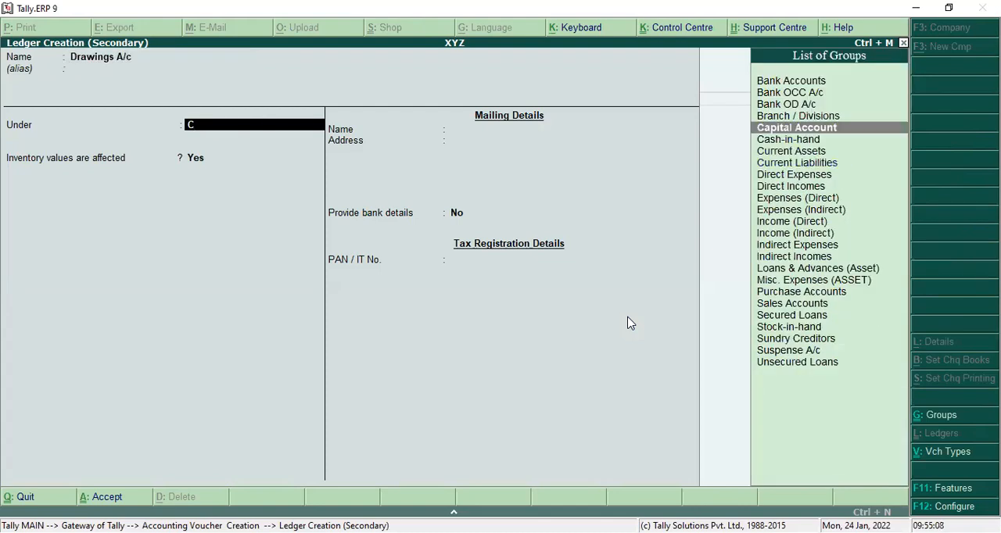
{"action": "key", "text": "Return"}
{"action": "key", "text": "Return"}
{"action": "key", "text": "Return"}
{"action": "key", "text": "Return"}
{"action": "key", "text": "Return"}
{"action": "key", "text": "Return"}
{"action": "key", "text": "Return"}
{"action": "key", "text": "Return"}
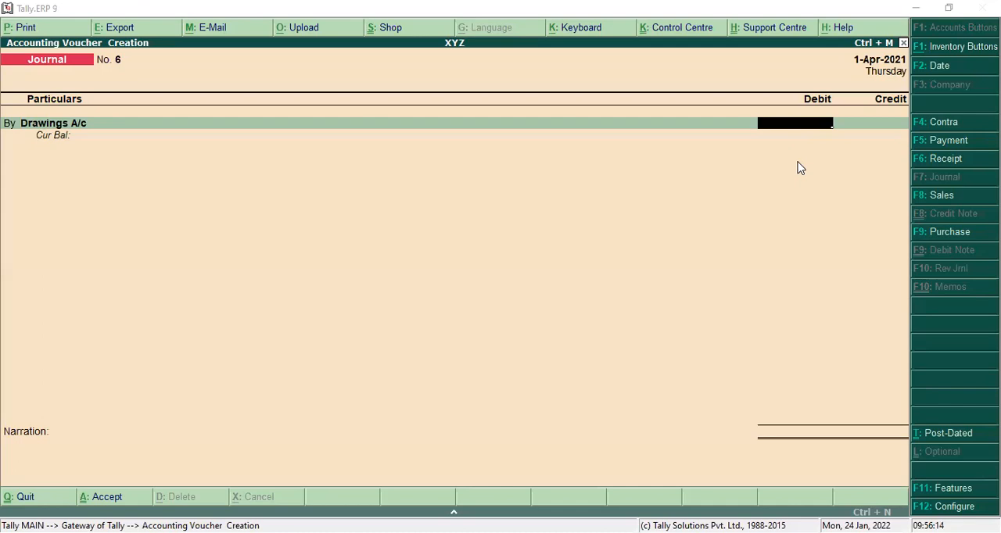
{"action": "left_click", "coordinate": [904, 43]}
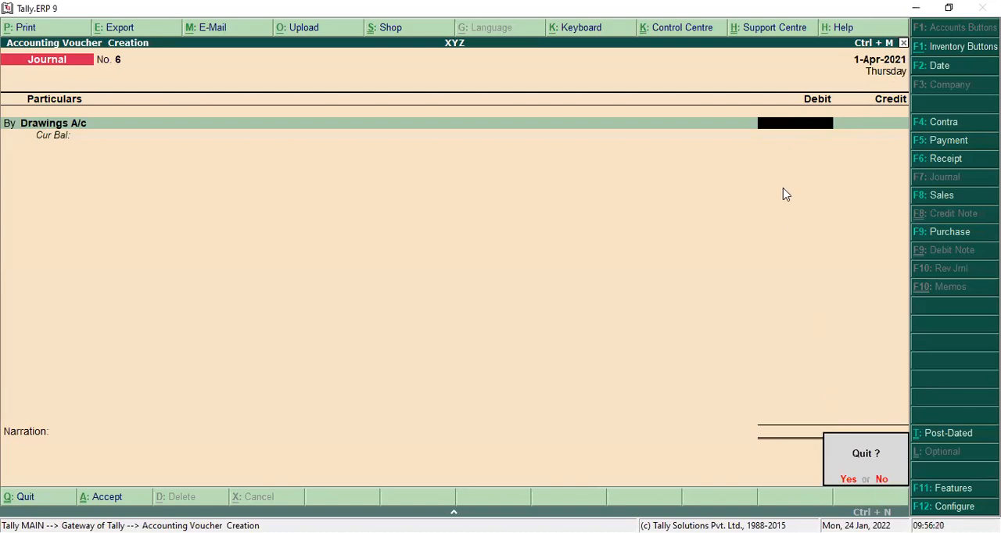
{"action": "key", "text": "n"}
{"action": "key", "text": "BackSpace"}
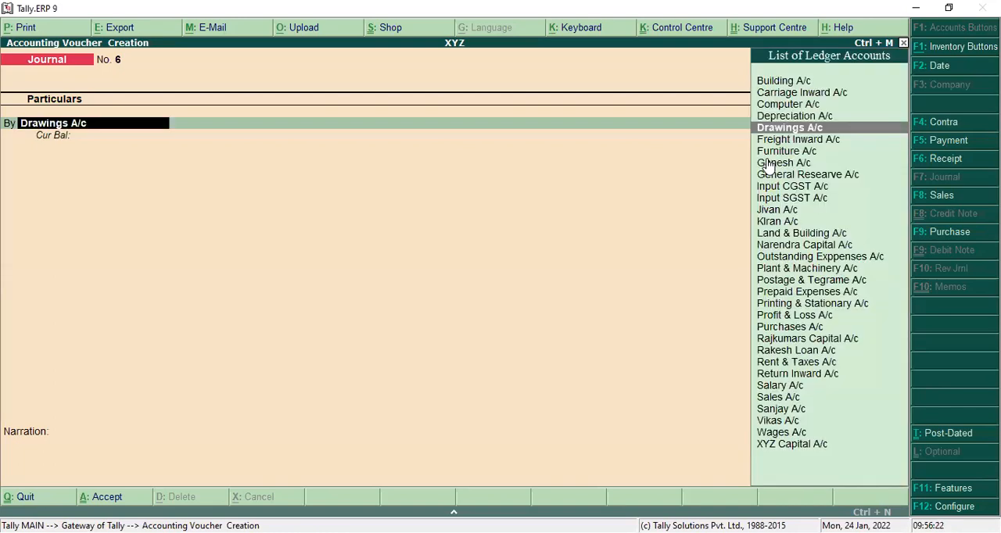
{"action": "key", "text": "Return"}
Step: Debit Drawings A/c with 1,000 in the journal voucher
{"action": "type", "text": "1000"}
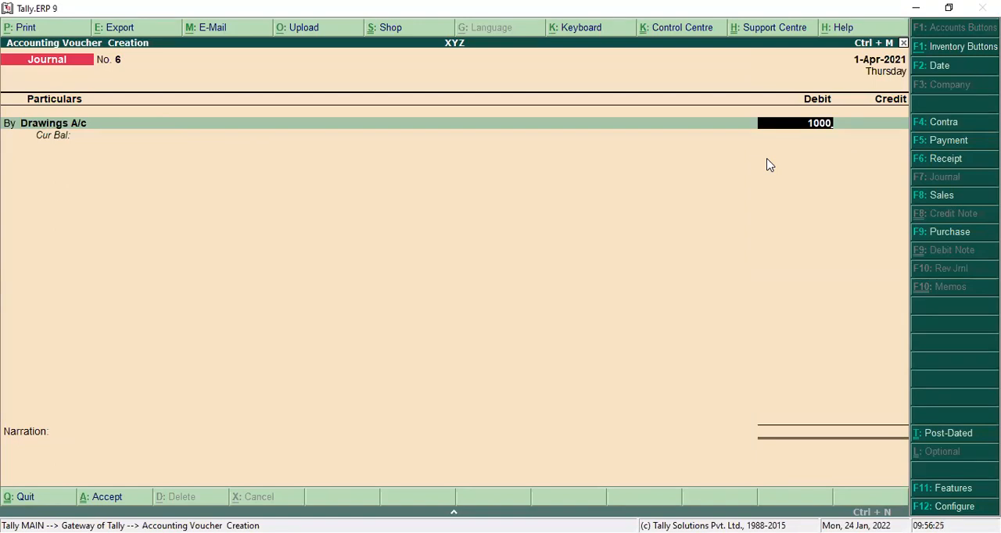
{"action": "key", "text": "Return"}
{"action": "key", "text": "Return"}
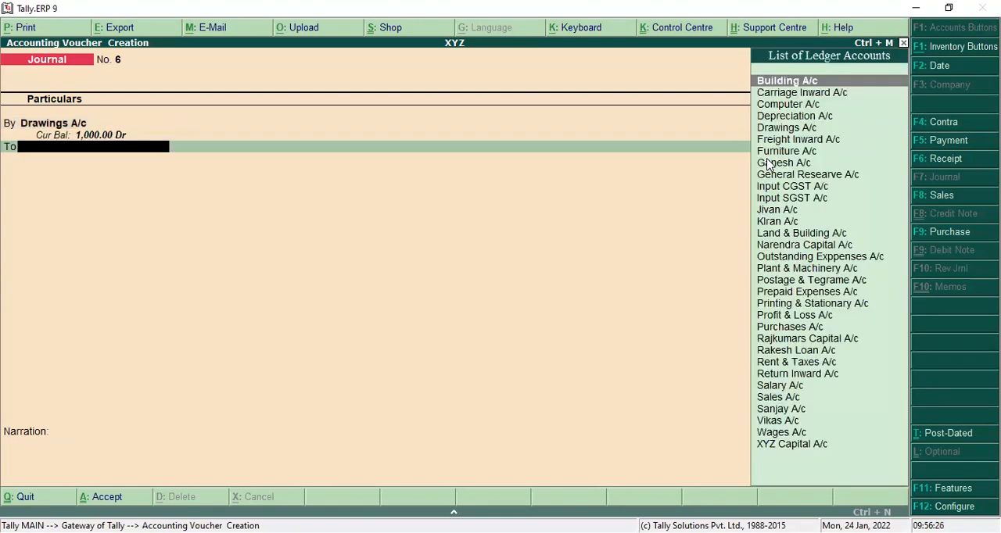
Step: Credit Purchases A/c with 1,000 and save the drawings journal voucher without a narration
{"action": "type", "text": "P"}
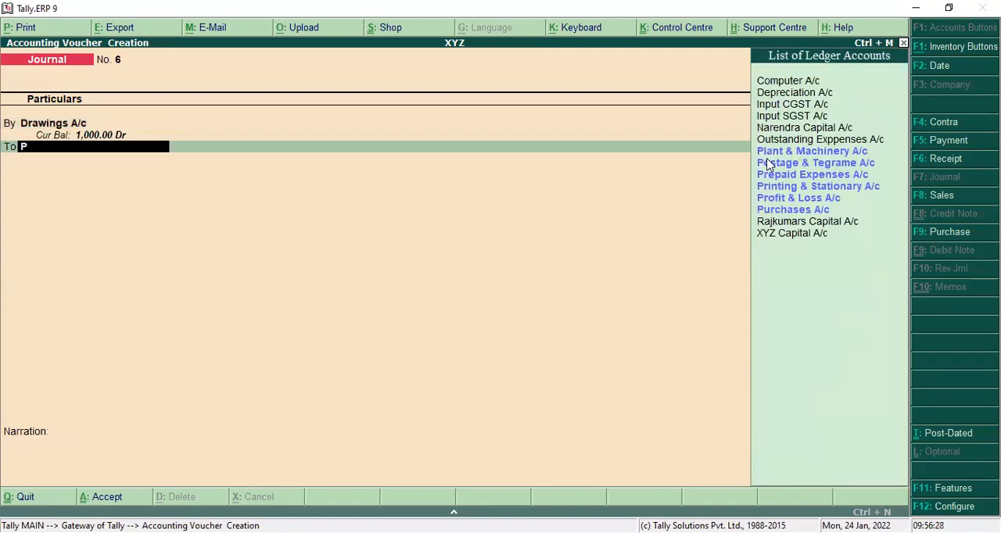
{"action": "key", "text": "Down"}
{"action": "key", "text": "Down"}
{"action": "key", "text": "Down"}
{"action": "key", "text": "Down"}
{"action": "key", "text": "Down"}
{"action": "key", "text": "Down"}
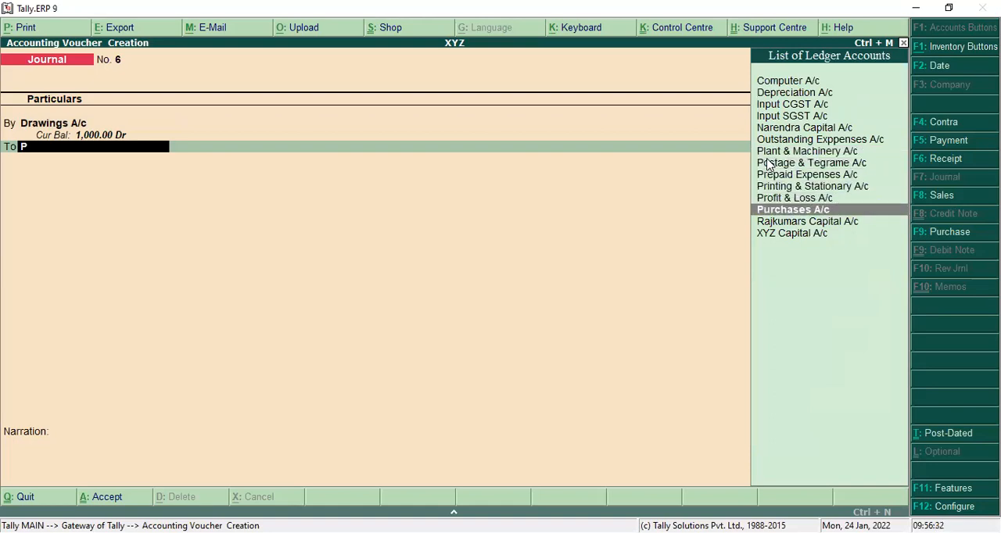
{"action": "key", "text": "Return"}
{"action": "key", "text": "Escape"}
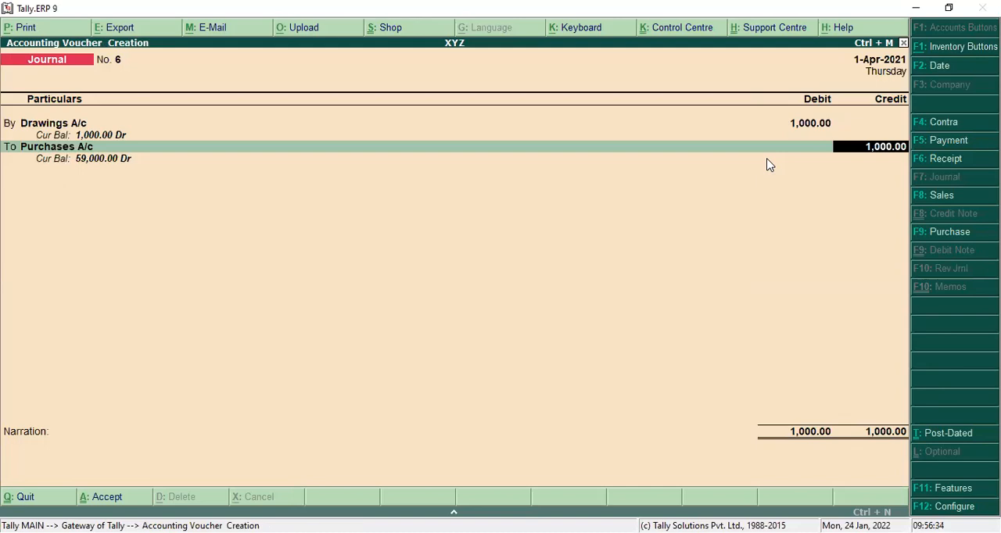
{"action": "key", "text": "Return"}
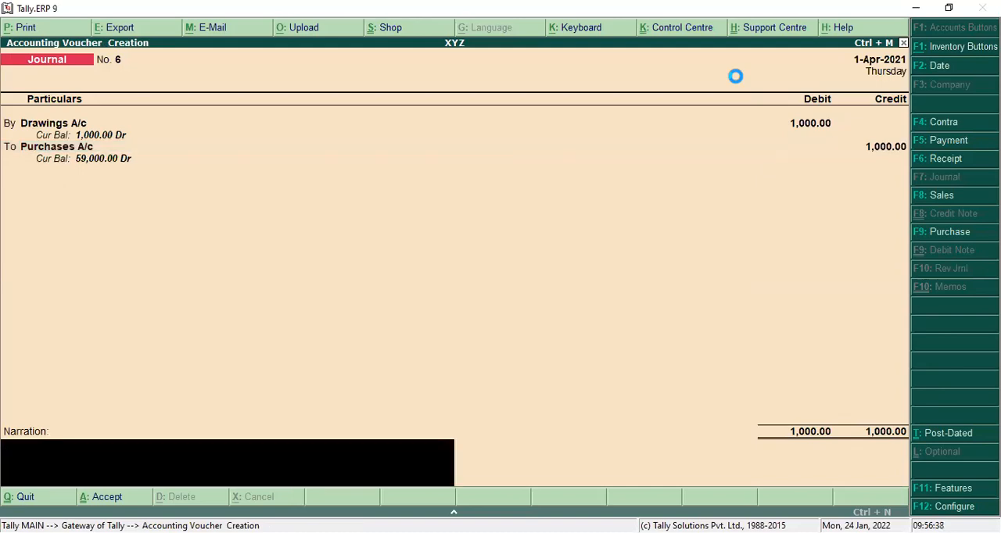
{"action": "key", "text": "Return"}
{"action": "key", "text": "Return"}
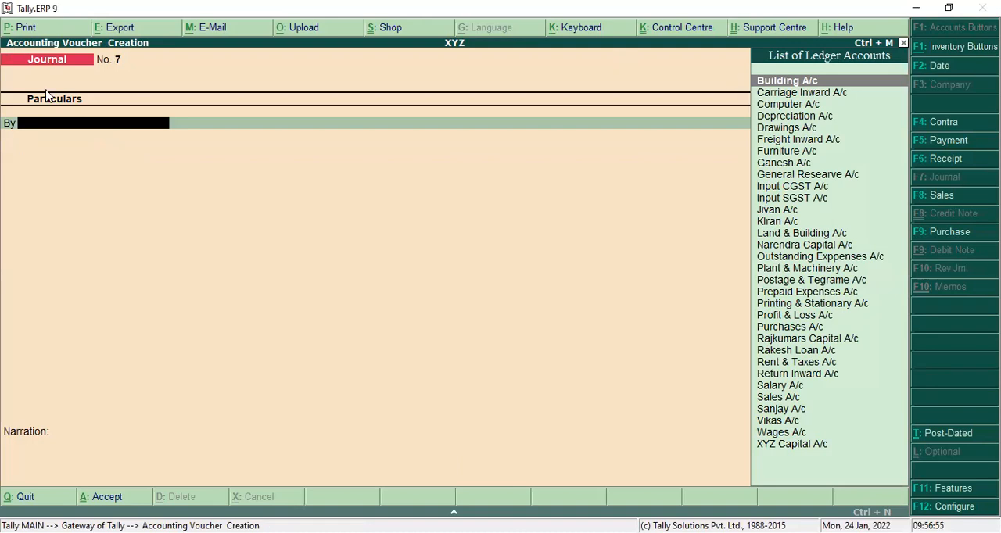
Step: Choose Postage & Tegrame A/c as the debit ledger and change the voucher type to Payment
{"action": "type", "text": "T"}
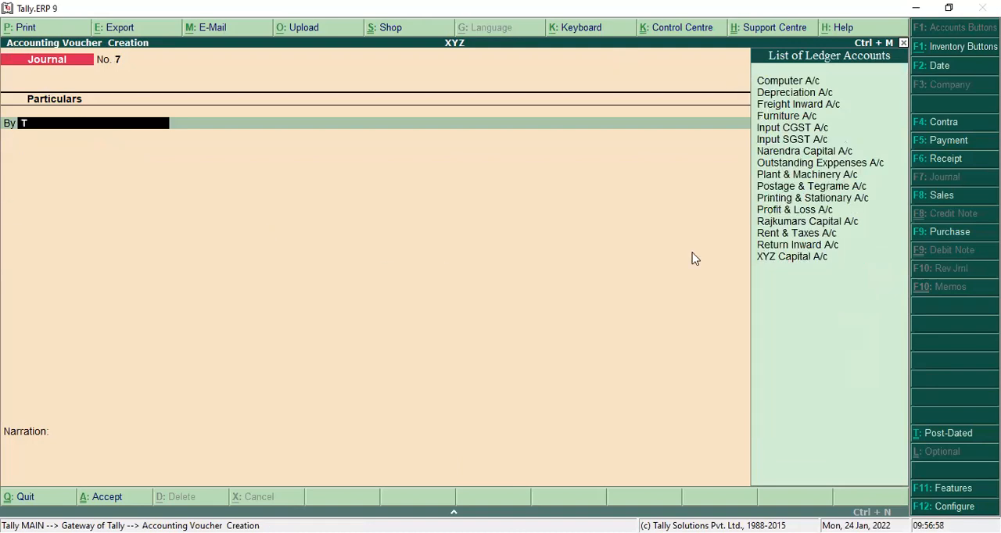
{"action": "key", "text": "BackSpace"}
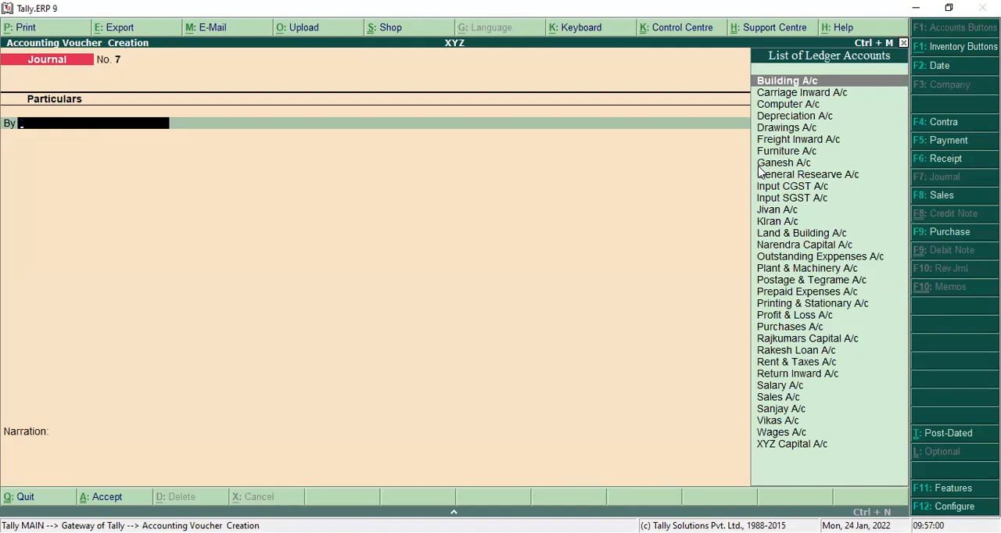
{"action": "type", "text": "P"}
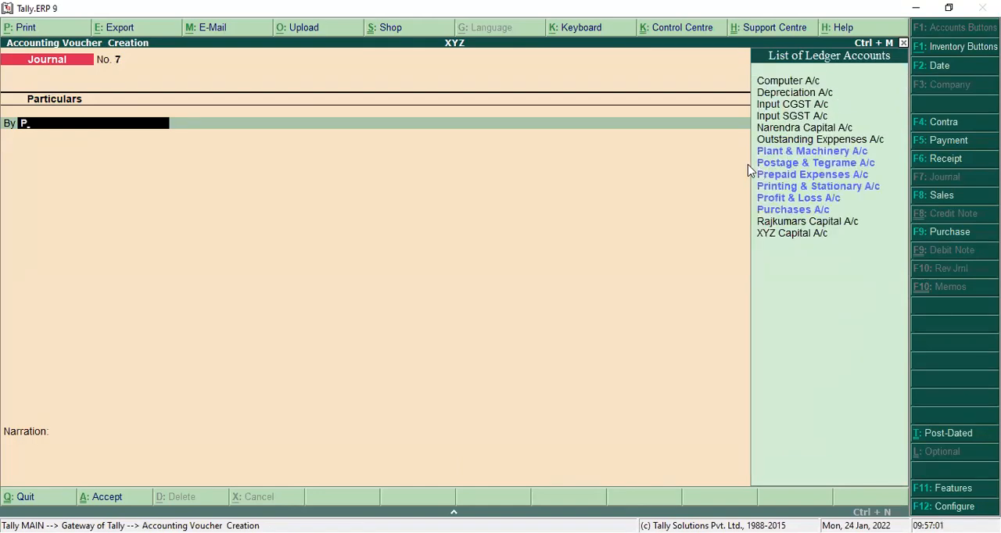
{"action": "left_click", "coordinate": [779, 164]}
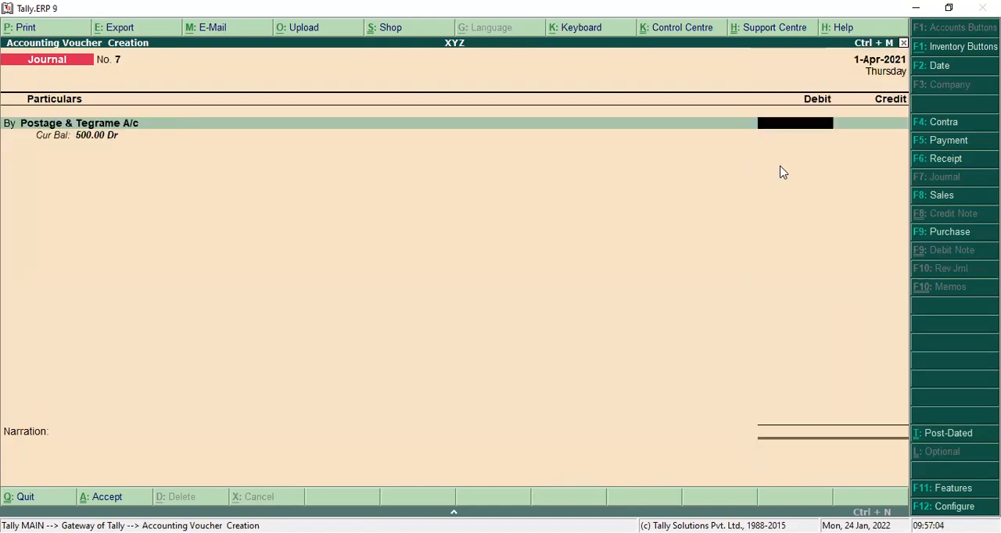
{"action": "left_click", "coordinate": [943, 143]}
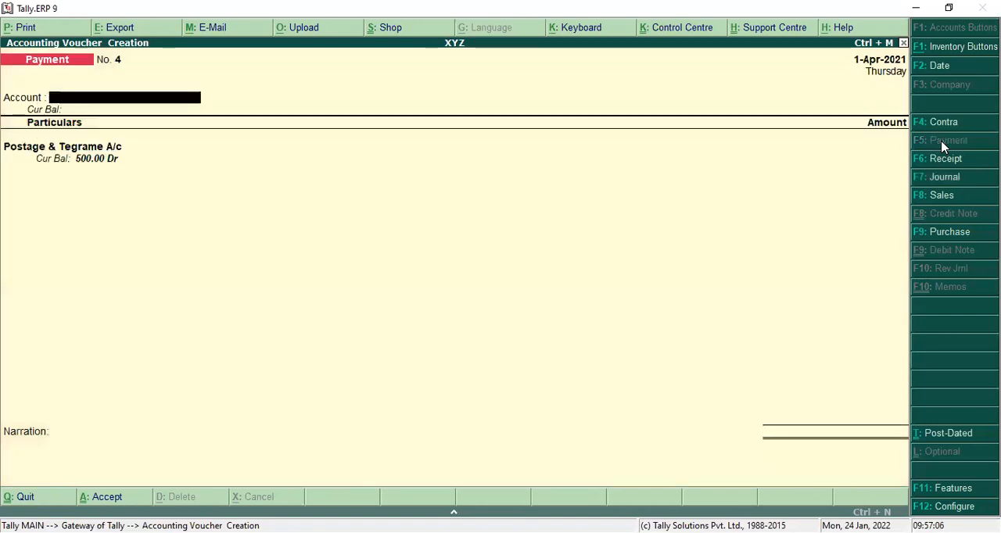
Step: Set Cash as the payment voucher's account and enter 500 for Postage & Tegrame A/c
{"action": "key", "text": "Return"}
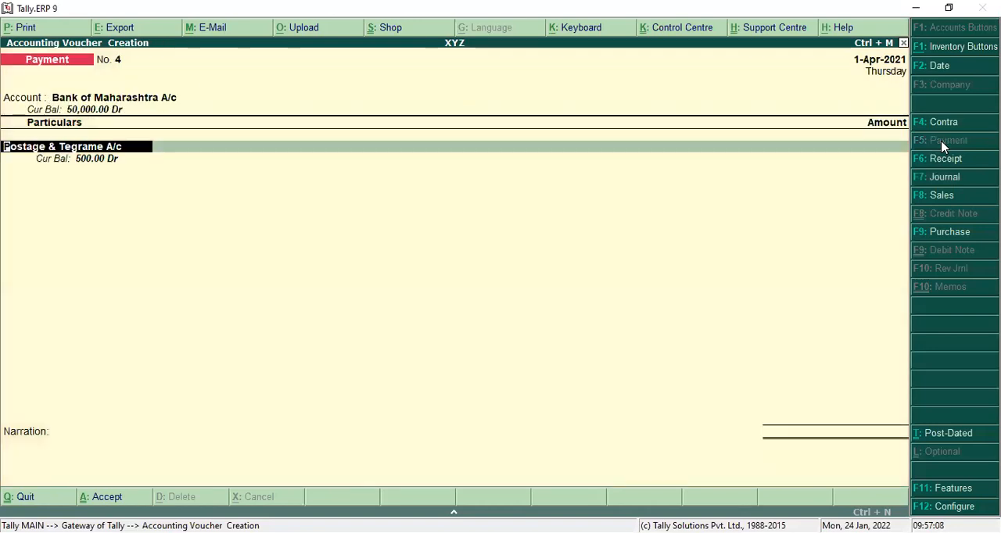
{"action": "key", "text": "BackSpace"}
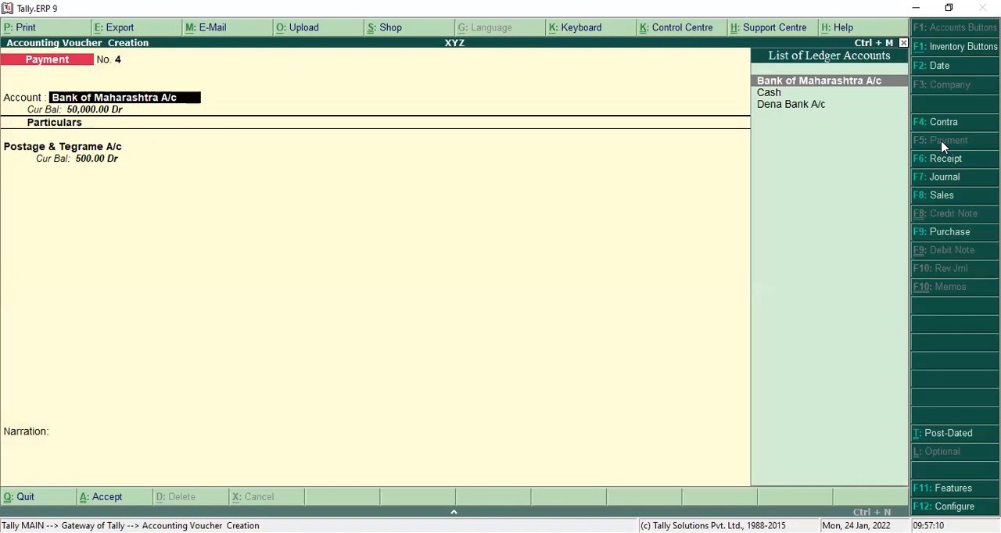
{"action": "key", "text": "Down"}
{"action": "key", "text": "Return"}
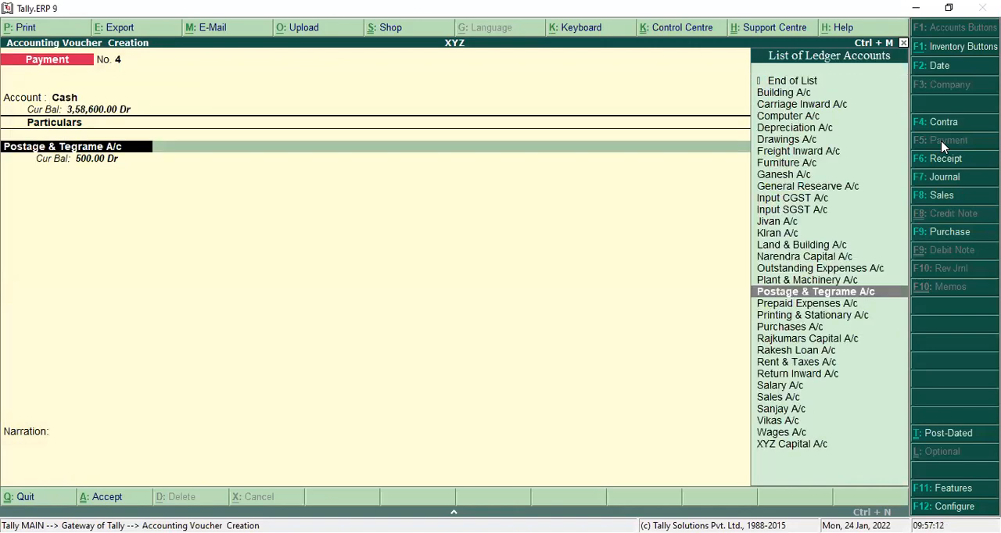
{"action": "key", "text": "Return"}
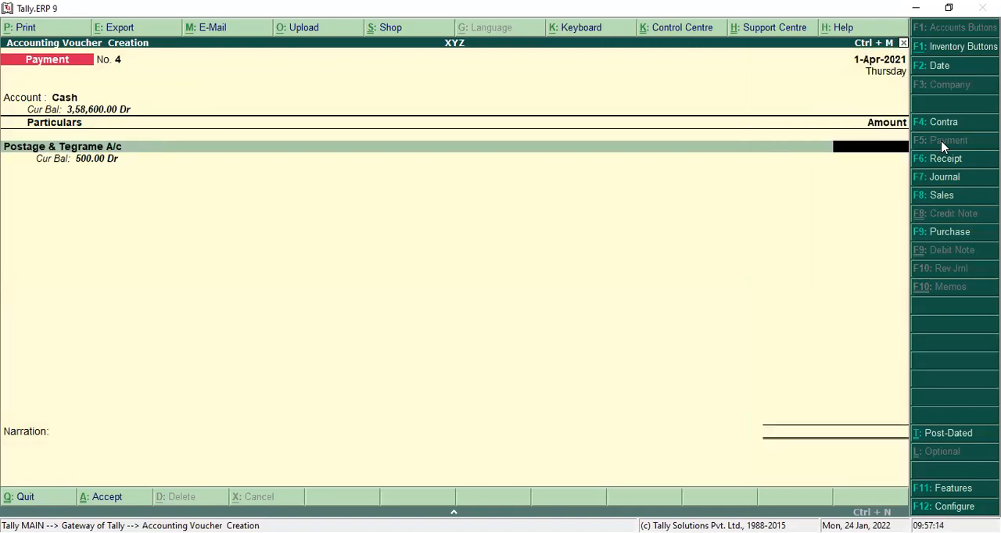
{"action": "type", "text": "500"}
{"action": "key", "text": "Return"}
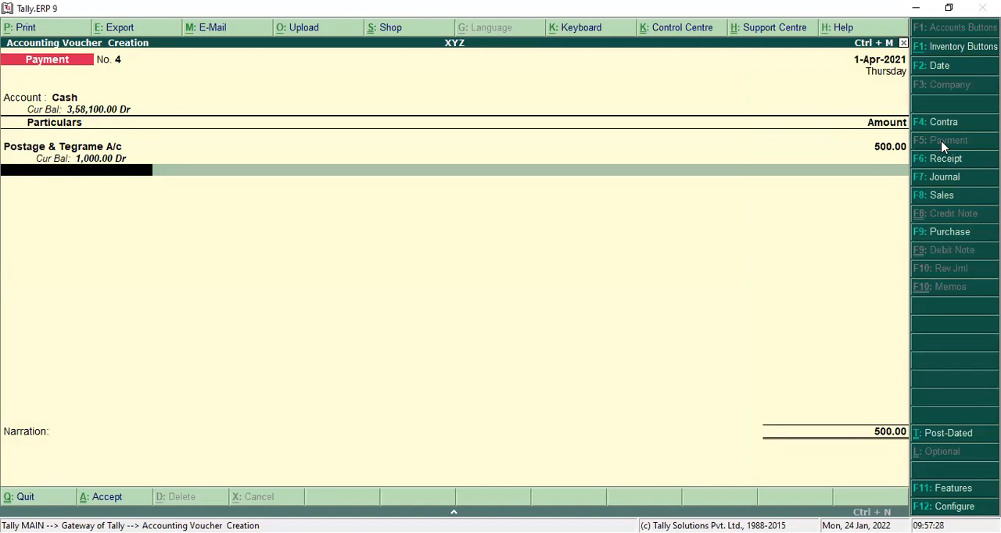
Step: Start a new ledger from the payment voucher's second line and name it Travelling Exp
{"action": "key", "text": "alt+c"}
{"action": "type", "text": "T"}
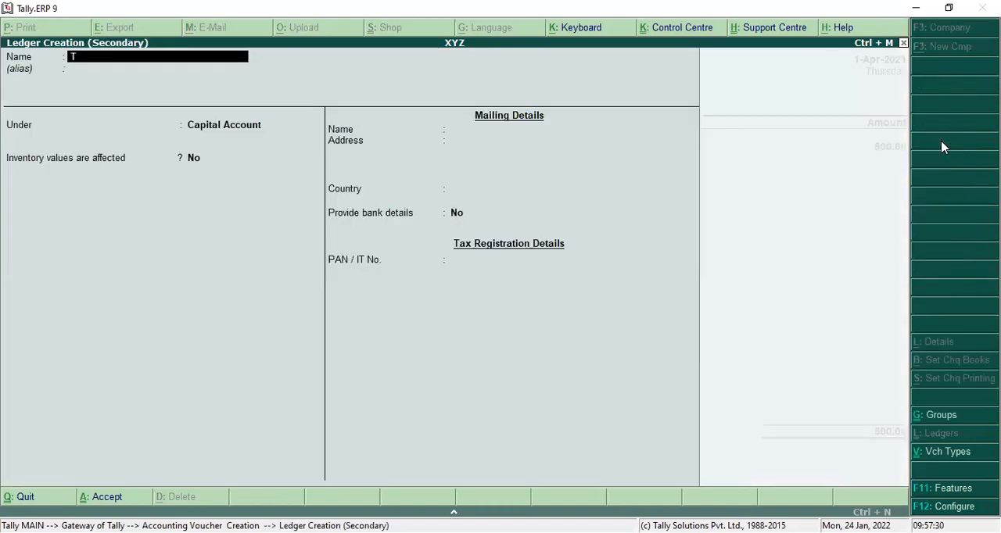
{"action": "type", "text": "ravelling Exp"}
{"action": "key", "text": "Return"}
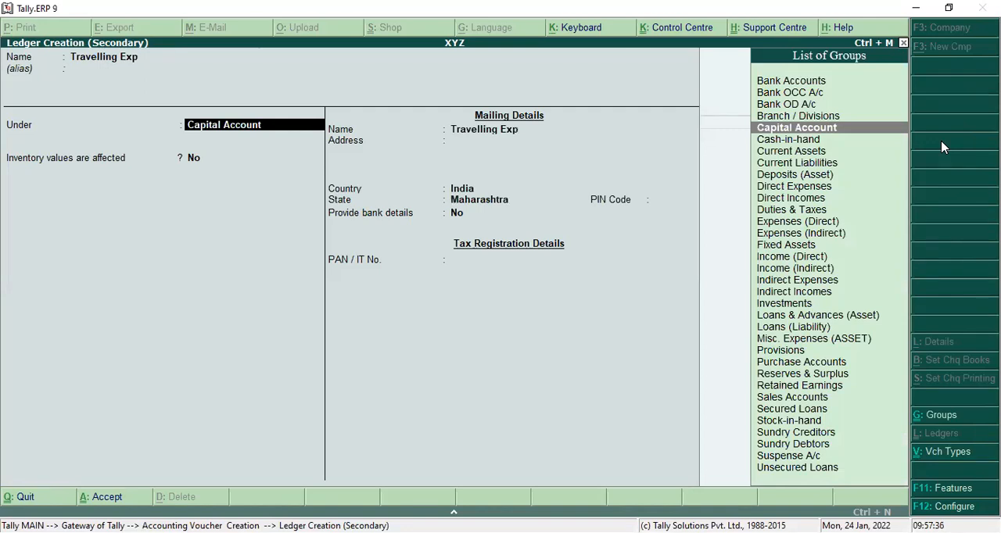
Step: Place the Travelling Exp ledger under Indirect Expenses and save it with the remaining defaults
{"action": "type", "text": "I"}
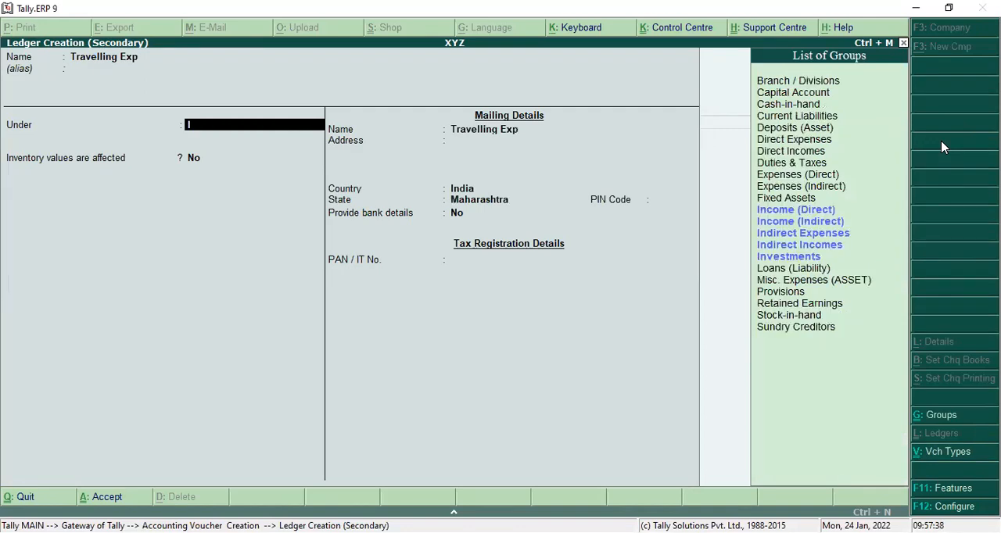
{"action": "key", "text": "Down"}
{"action": "key", "text": "Down"}
{"action": "key", "text": "Down"}
{"action": "key", "text": "Return"}
{"action": "key", "text": "Return"}
Step: Enter 200 for Travelling Exp and save the payment voucher without a narration
{"action": "key", "text": "Return"}
{"action": "key", "text": "Return"}
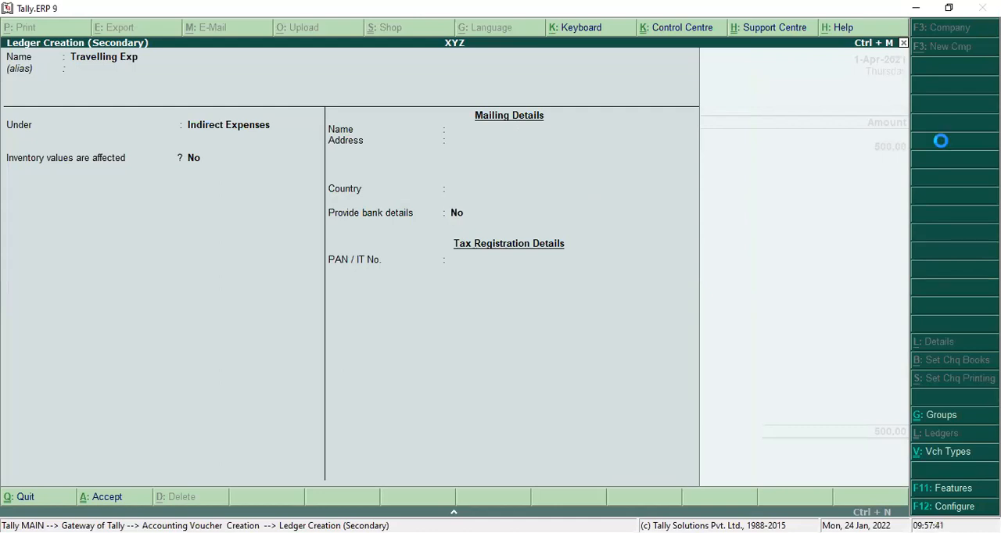
{"action": "type", "text": "200"}
{"action": "key", "text": "Return"}
{"action": "key", "text": "Return"}
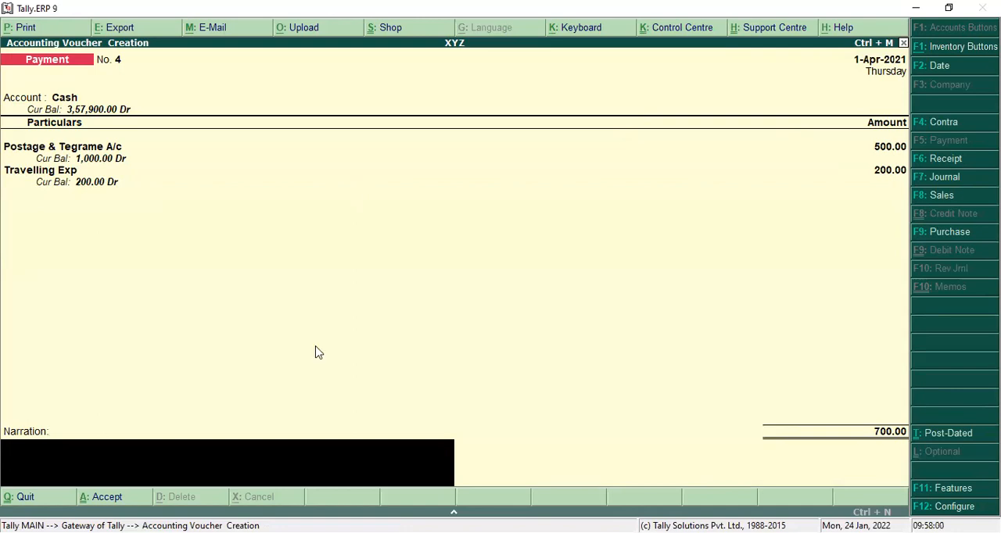
{"action": "key", "text": "Up"}
{"action": "key", "text": "Up"}
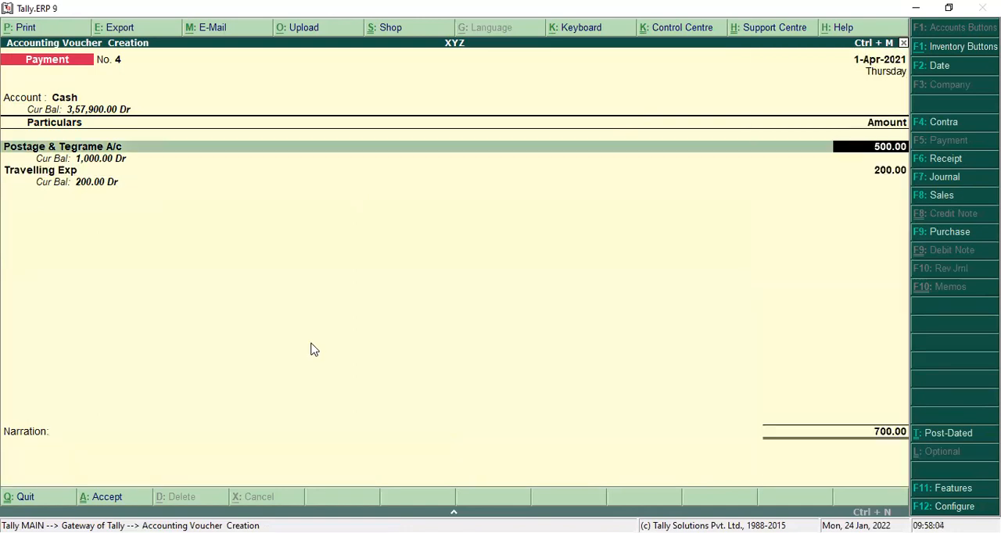
{"action": "key", "text": "Return"}
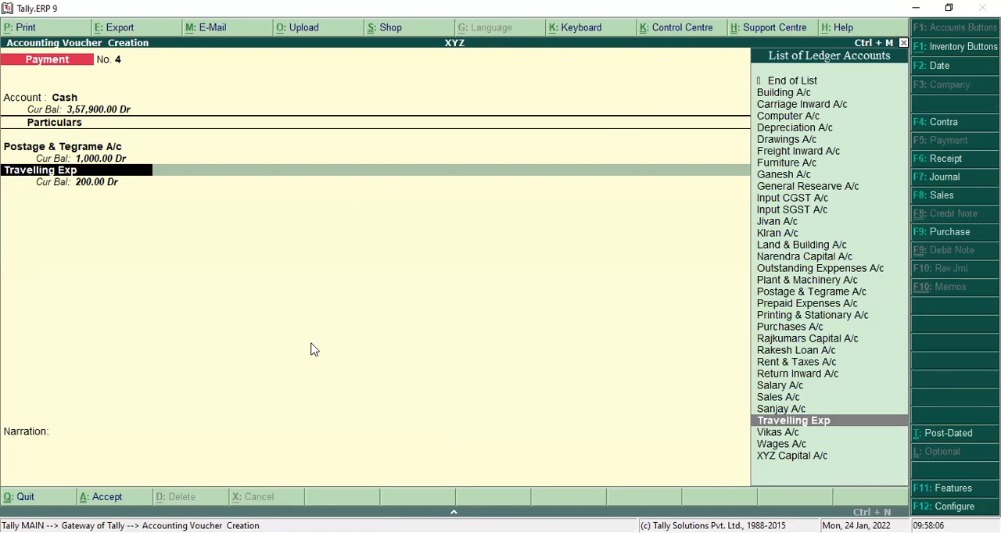
{"action": "key", "text": "Return"}
{"action": "key", "text": "Return"}
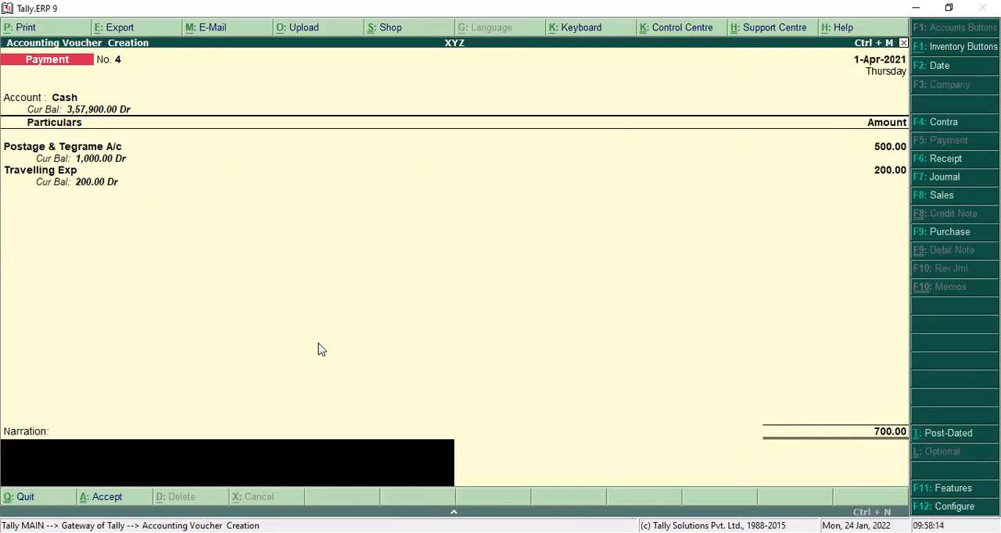
{"action": "key", "text": "Return"}
{"action": "key", "text": "Return"}
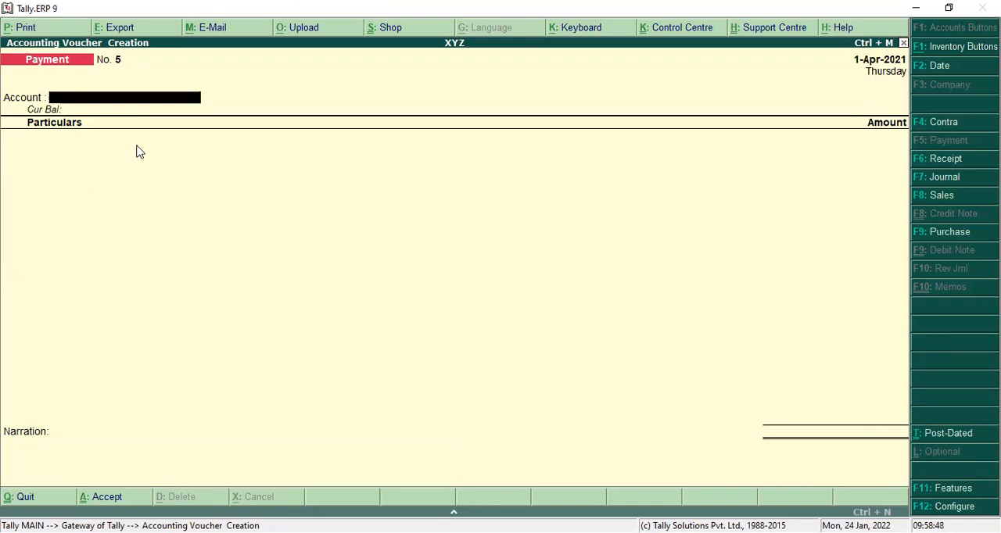
Step: Set Cash as the account of the new payment voucher and leave its first ledger line blank
{"action": "type", "text": "c"}
{"action": "key", "text": "Return"}
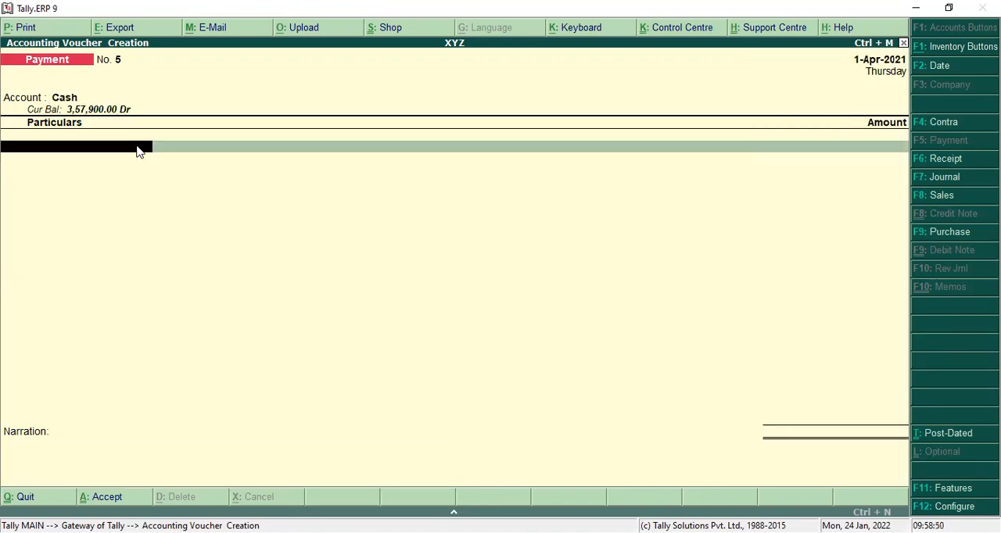
{"action": "type", "text": "T"}
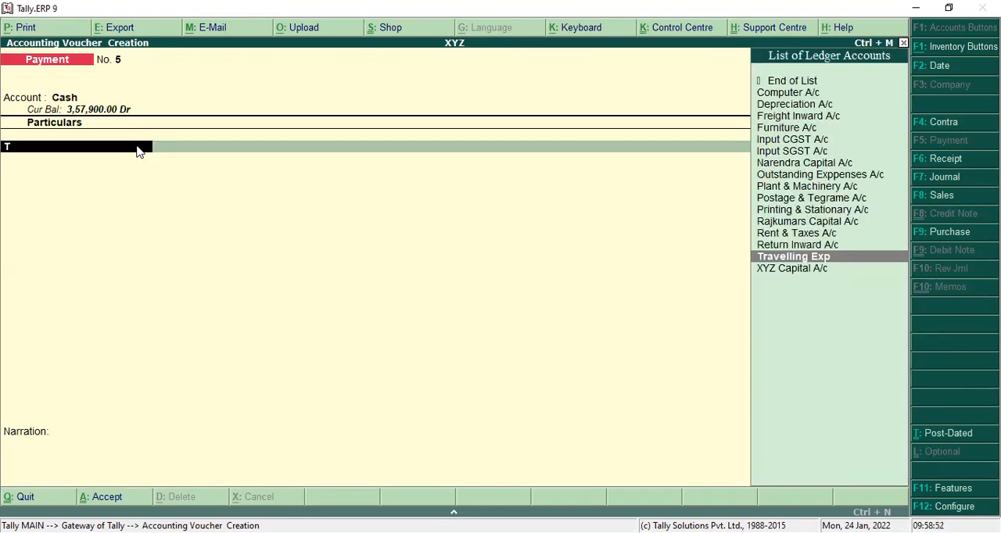
{"action": "key", "text": "BackSpace"}
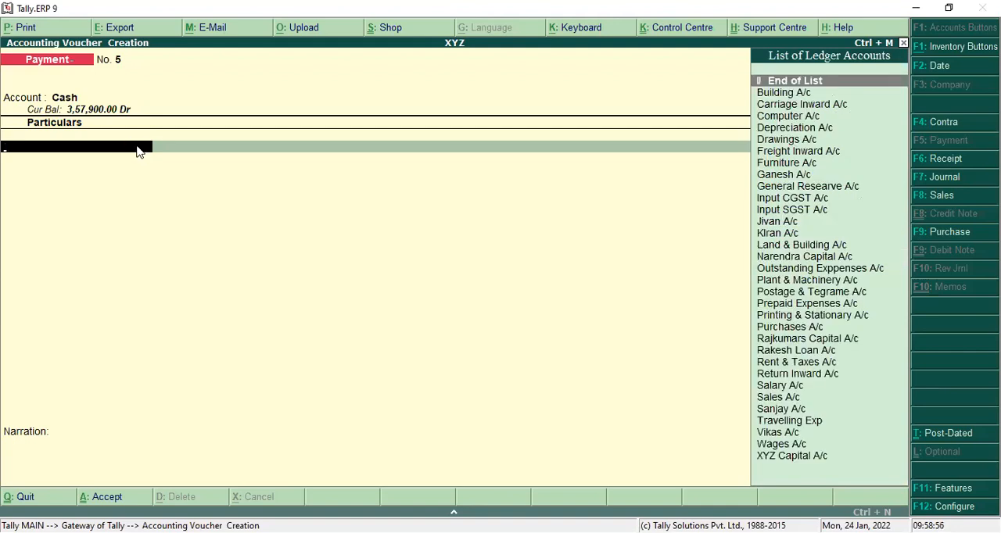
Step: Create the ledger Transport Expenses A/c under Indirect Expenses from the payment voucher's first line
{"action": "key", "text": "alt+c"}
{"action": "type", "text": "Transport Expe"}
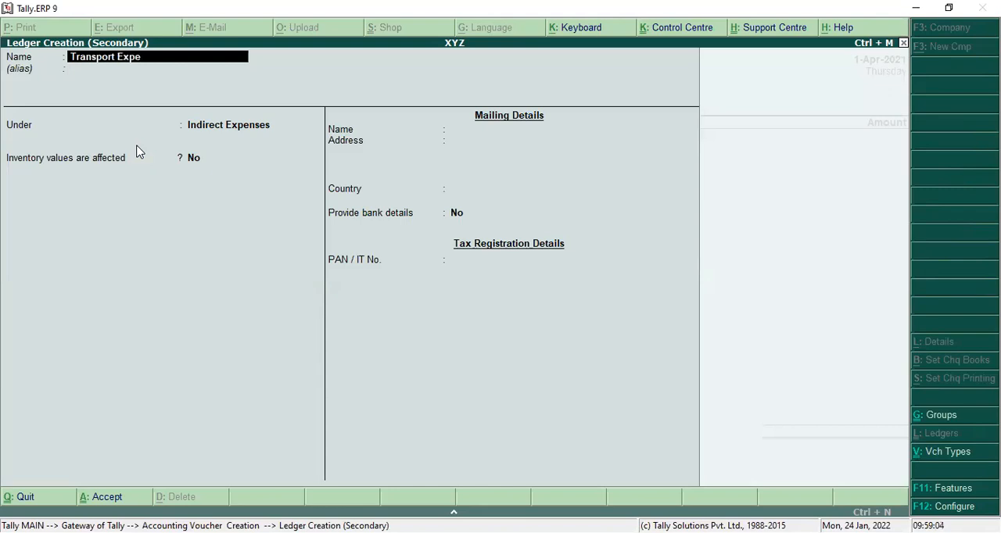
{"action": "type", "text": "nses A/c"}
{"action": "key", "text": "Return"}
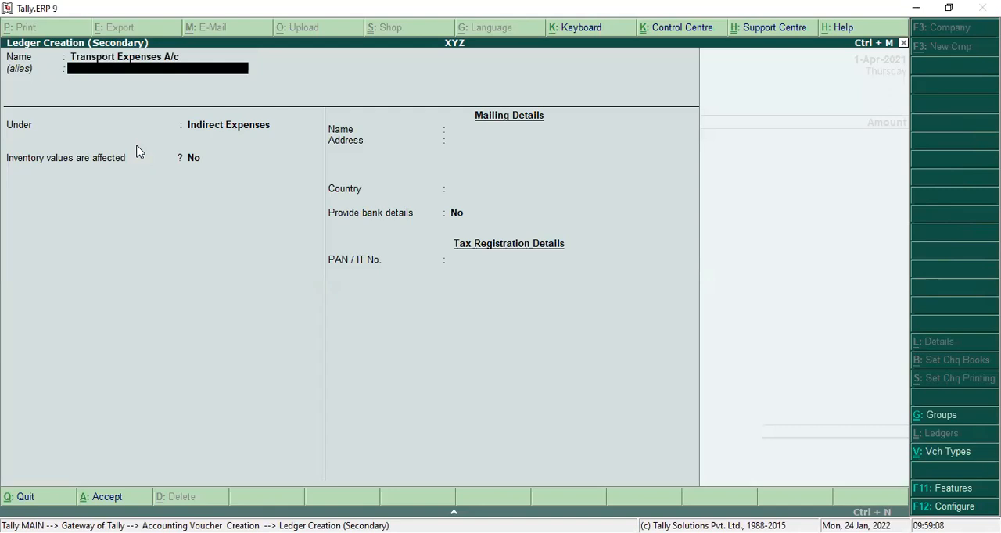
{"action": "key", "text": "Return"}
{"action": "key", "text": "Return"}
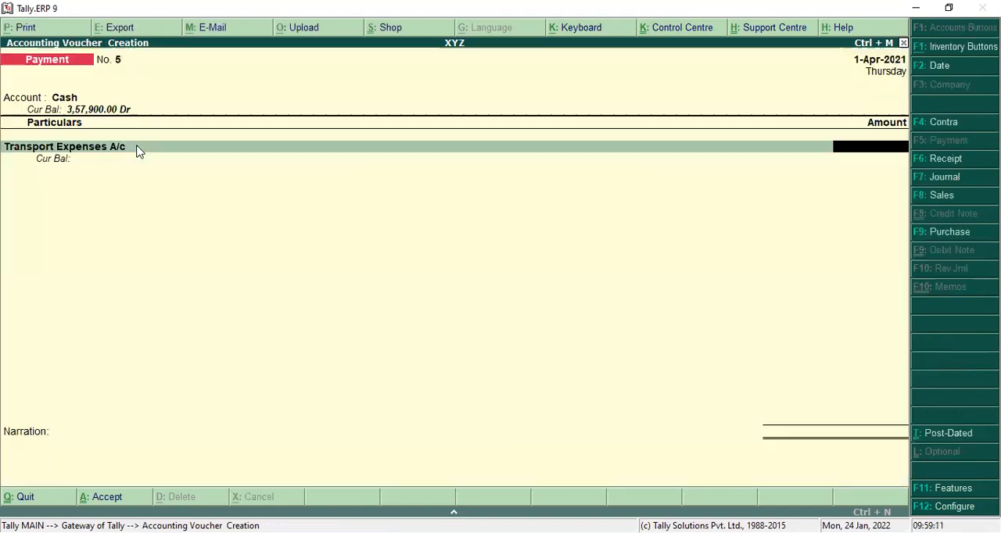
Step: Enter 5,000 for Transport Expenses A/c and add Input CGST A/c with 125
{"action": "type", "text": "5000"}
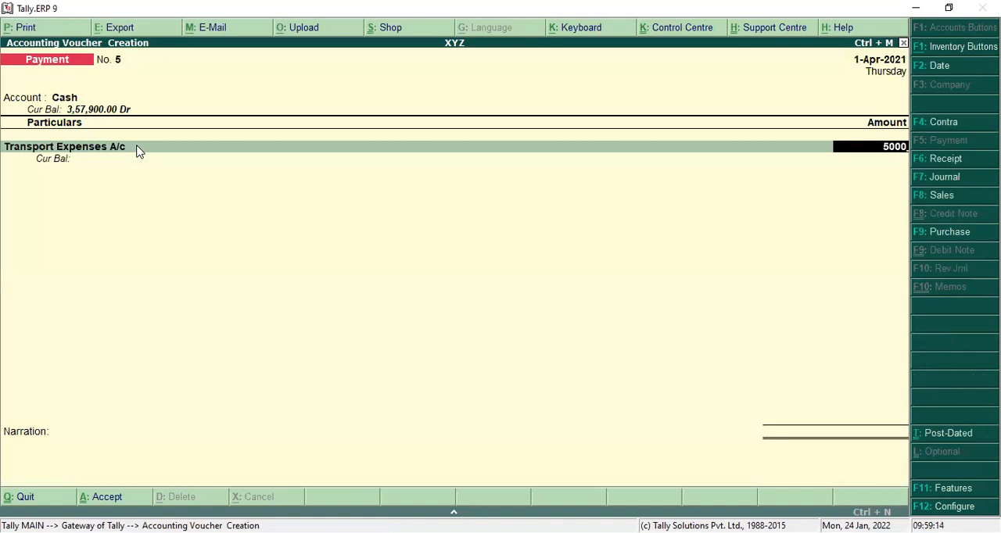
{"action": "key", "text": "Return"}
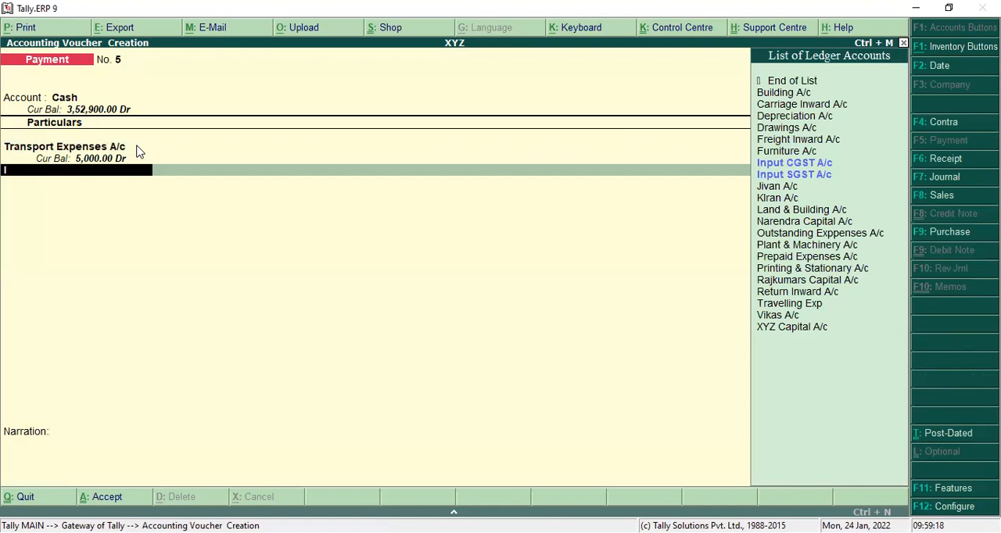
{"action": "type", "text": "i"}
{"action": "key", "text": "Return"}
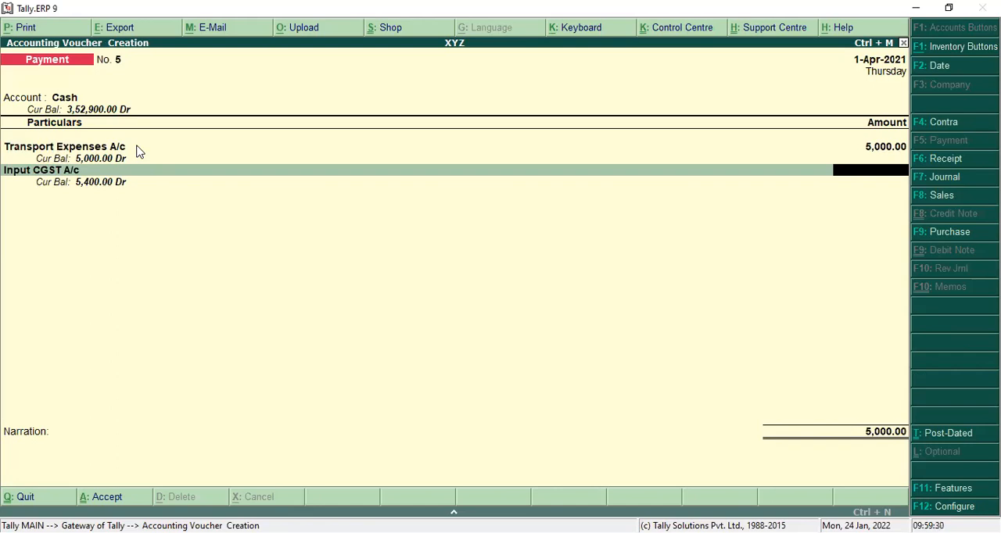
{"action": "type", "text": "25"}
{"action": "key", "text": "Return"}
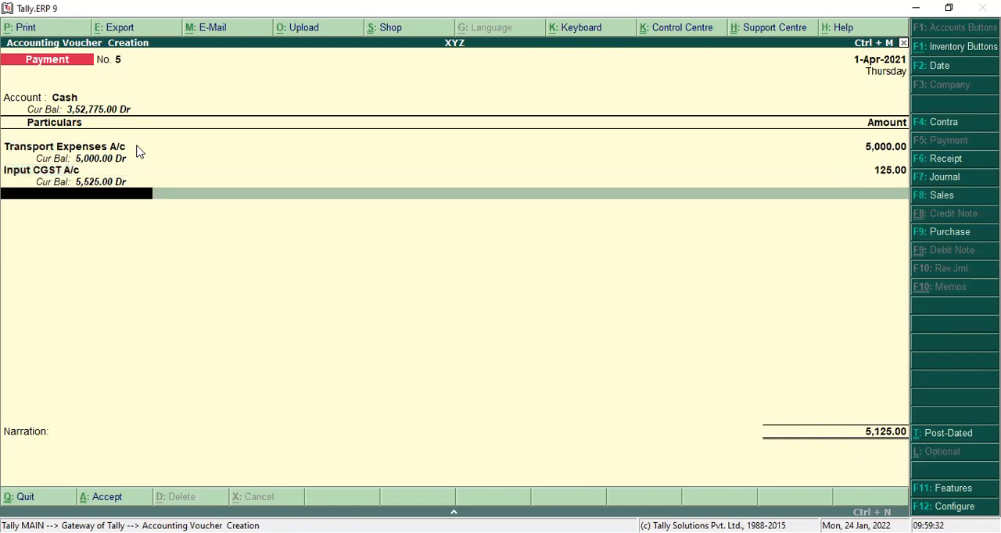
Step: Add Input SGST A/c with 125 and save the transport payment voucher without a narration
{"action": "type", "text": "I"}
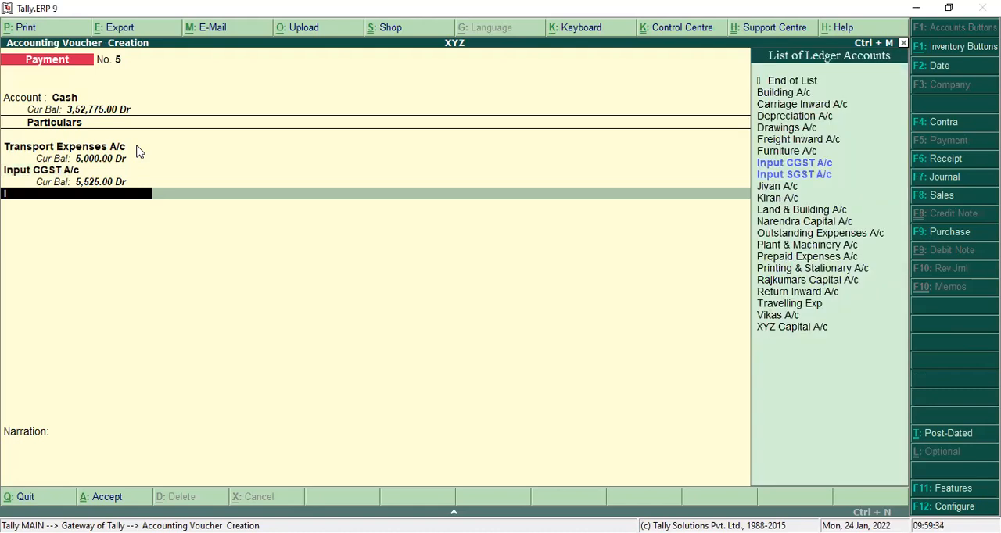
{"action": "key", "text": "Down"}
{"action": "key", "text": "Down"}
{"action": "key", "text": "Return"}
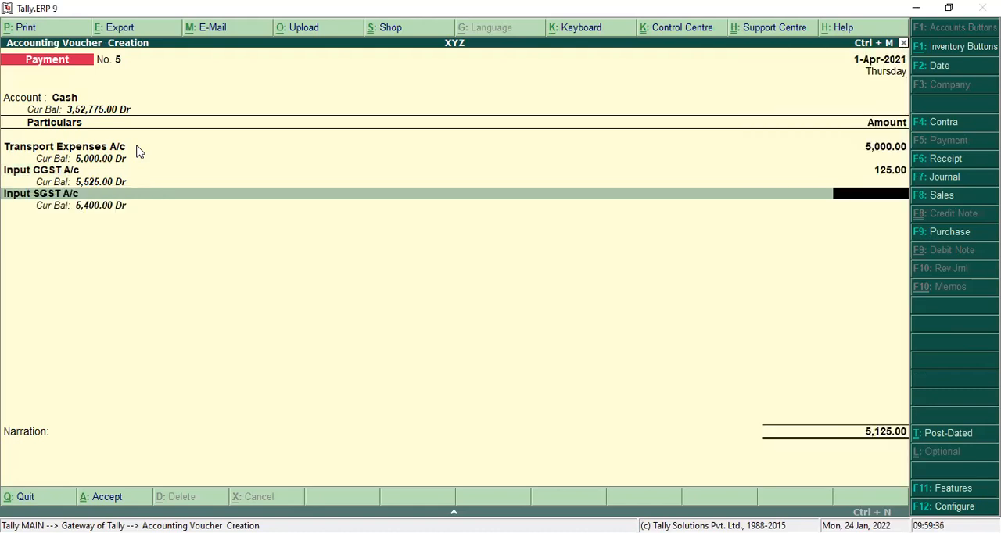
{"action": "type", "text": "125"}
{"action": "key", "text": "Return"}
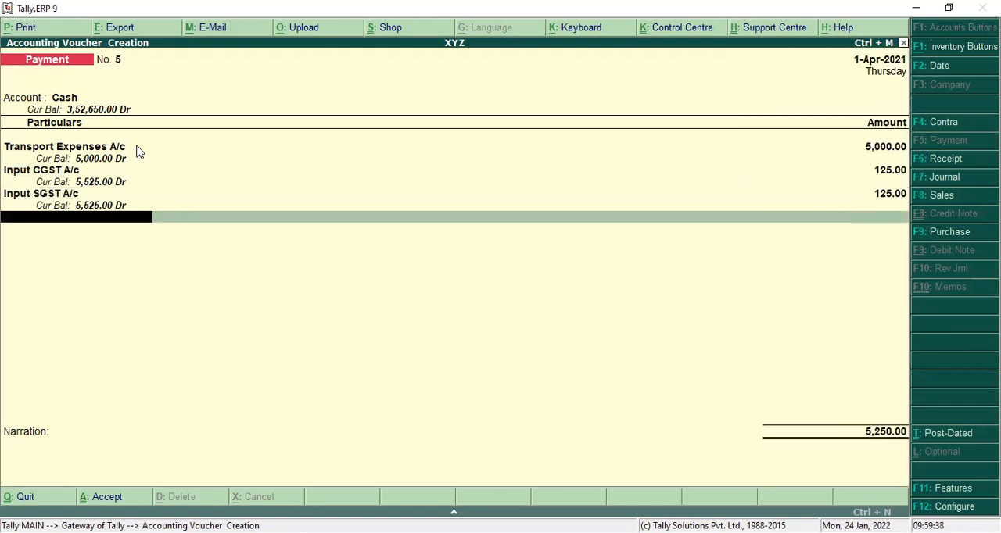
{"action": "key", "text": "Return"}
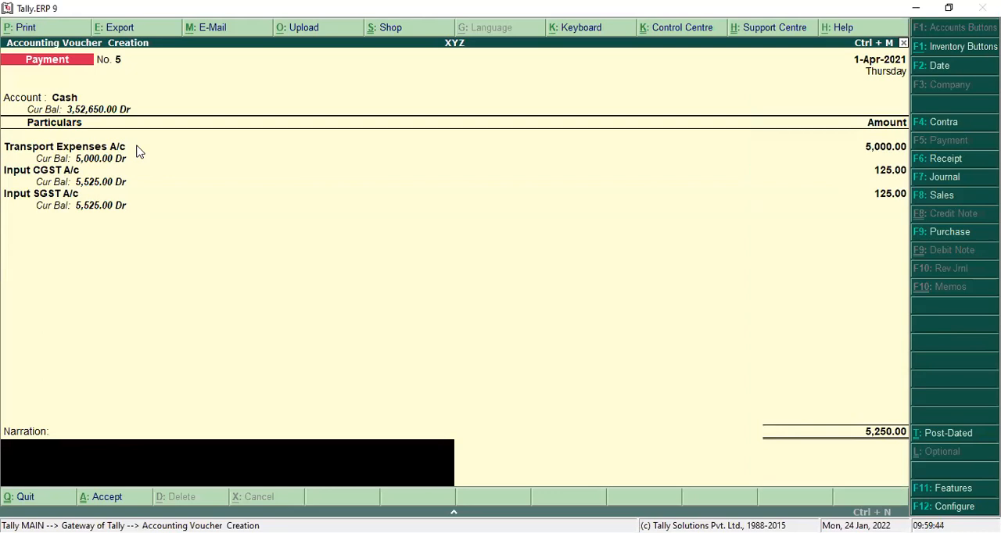
{"action": "key", "text": "Return"}
{"action": "key", "text": "Return"}
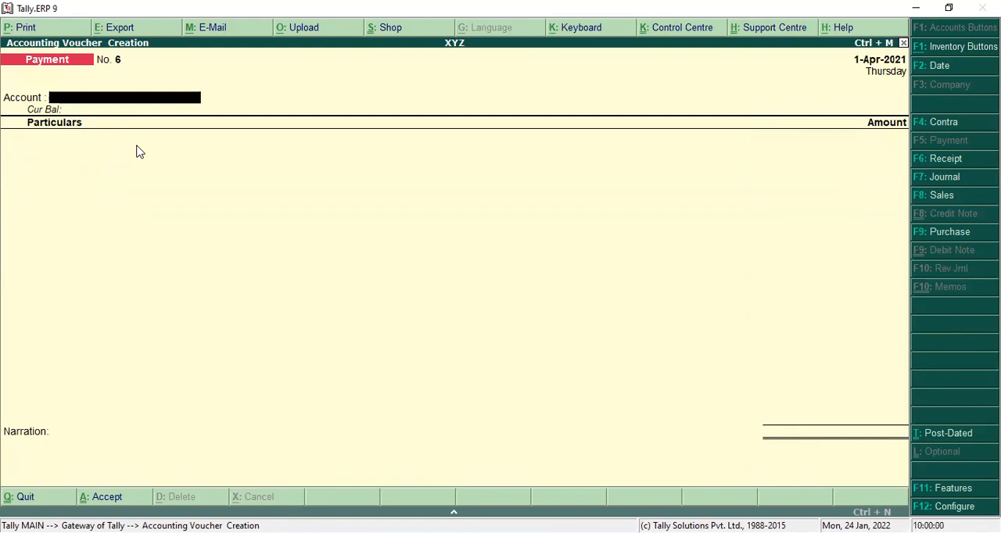
Step: Set Dena Bank A/c as the account of the next payment voucher, keeping its first ledger line blank
{"action": "type", "text": "D"}
{"action": "key", "text": "Return"}
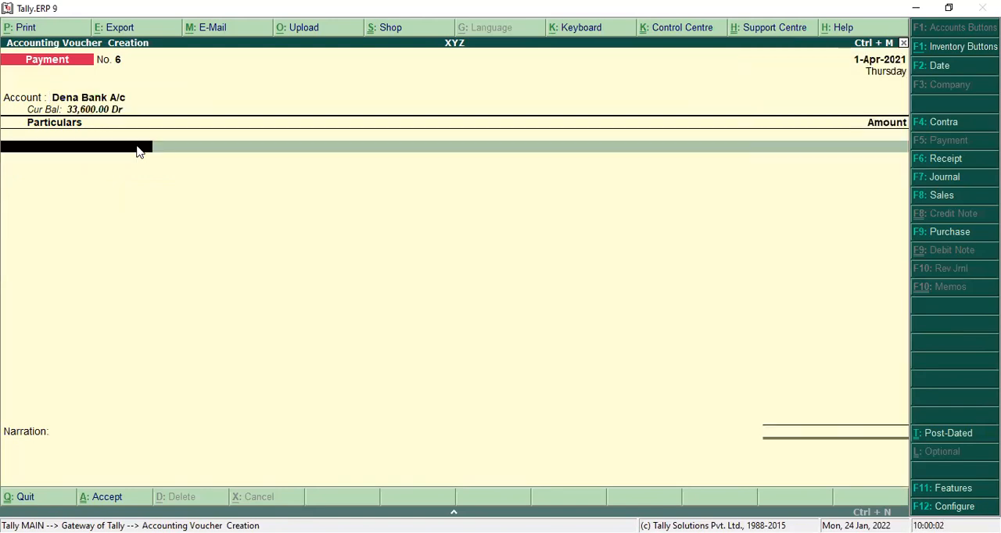
{"action": "type", "text": "A"}
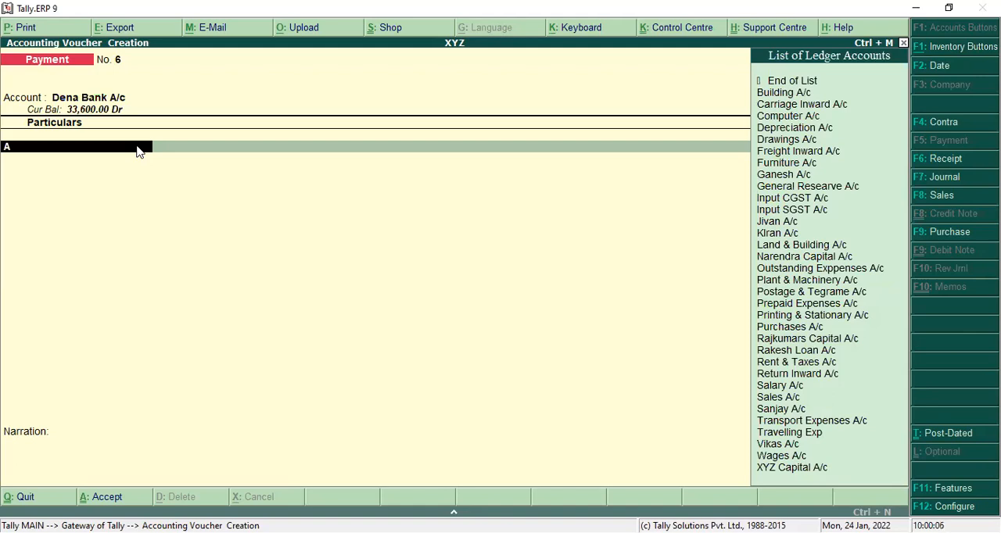
{"action": "key", "text": "Return"}
{"action": "key", "text": "BackSpace"}
Step: Create the ledger Audit Fees A/c under Indirect Expenses from the bank payment voucher's first line
{"action": "key", "text": "alt+c"}
{"action": "type", "text": "Audit"}
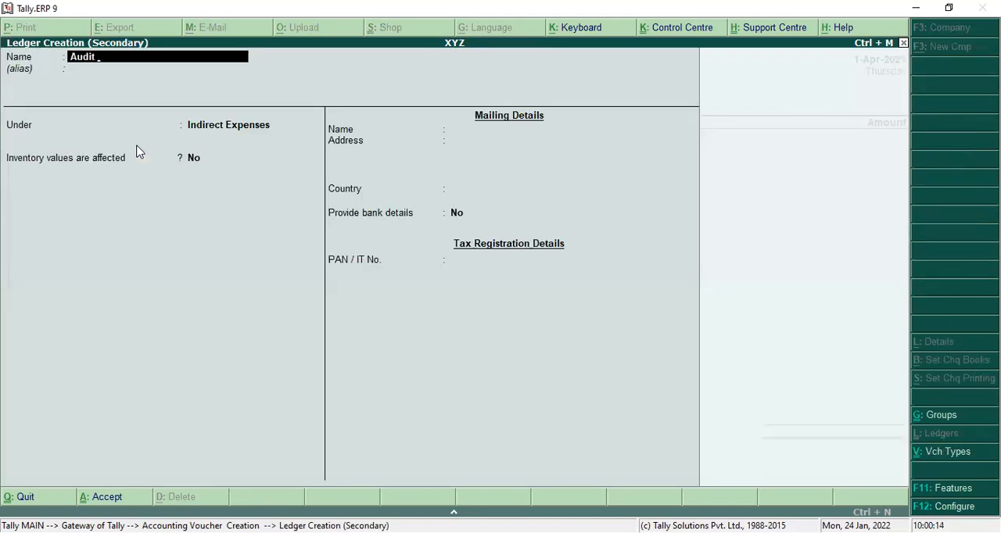
{"action": "type", "text": " Fees A/c"}
{"action": "key", "text": "Return"}
{"action": "key", "text": "Return"}
{"action": "key", "text": "Return"}
{"action": "key", "text": "Return"}
{"action": "key", "text": "Return"}
{"action": "key", "text": "Return"}
{"action": "key", "text": "Return"}
{"action": "key", "text": "Return"}
{"action": "key", "text": "Return"}
{"action": "key", "text": "Return"}
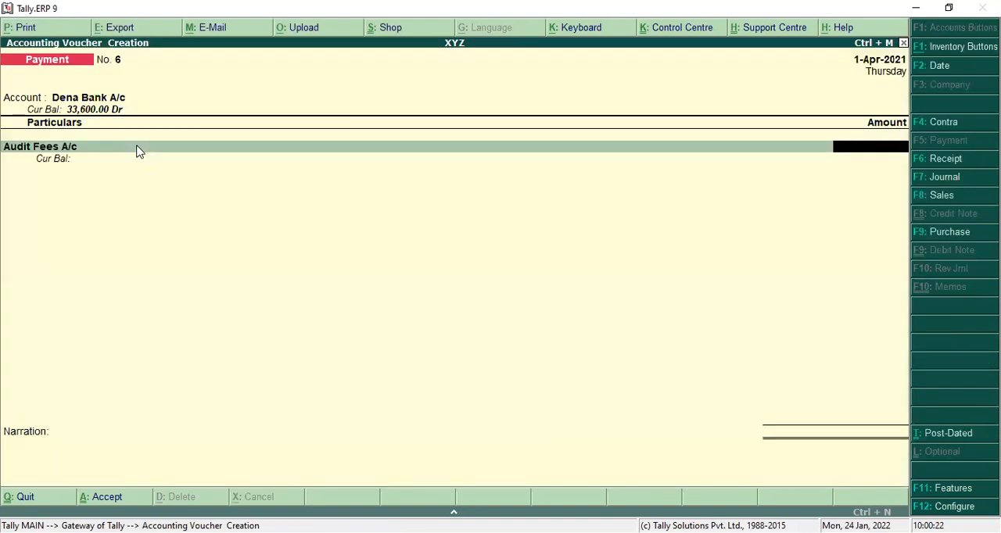
Step: Enter 5,000 for Audit Fees A/c and proceed to the Dena Bank A/c allocation
{"action": "type", "text": "5000"}
{"action": "key", "text": "Return"}
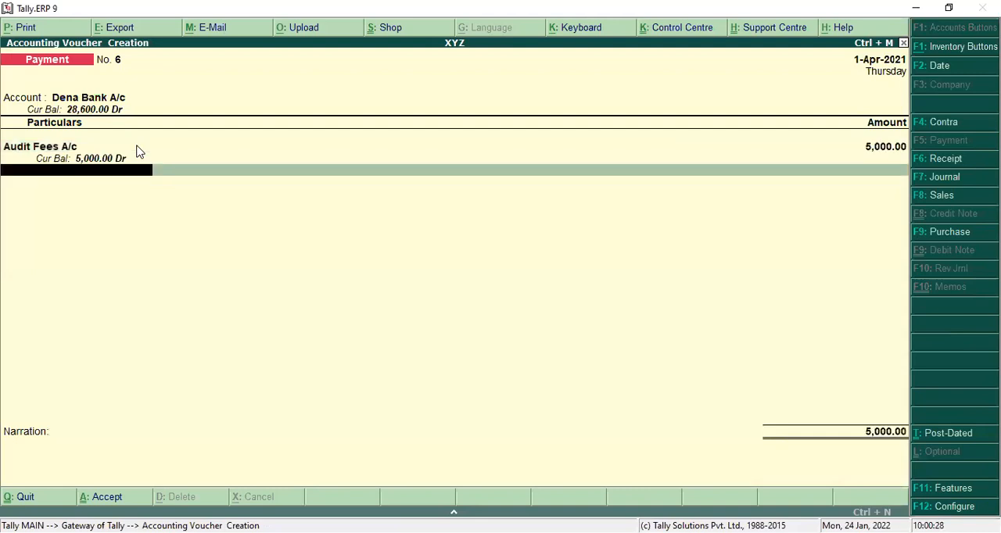
{"action": "key", "text": "Return"}
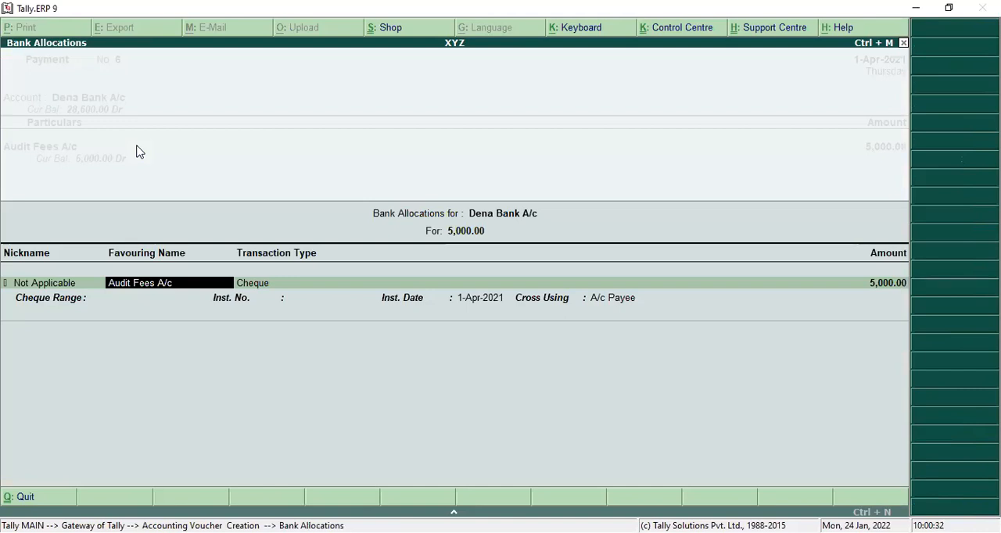
Step: Accept the default cheque allocation for Audit Fees A/c and save the payment voucher without a narration
{"action": "key", "text": "Return"}
{"action": "key", "text": "Return"}
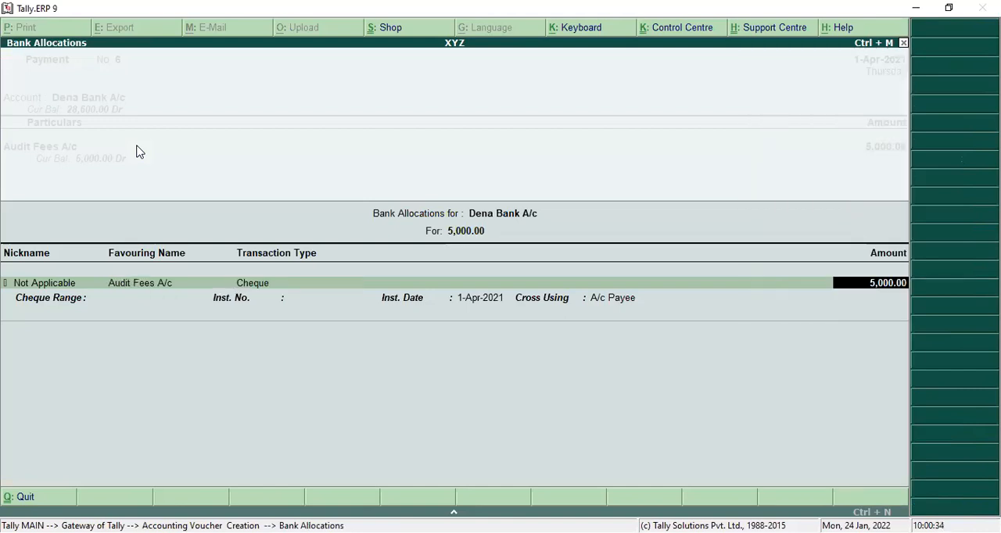
{"action": "key", "text": "Return"}
{"action": "key", "text": "Return"}
{"action": "key", "text": "Return"}
{"action": "key", "text": "Return"}
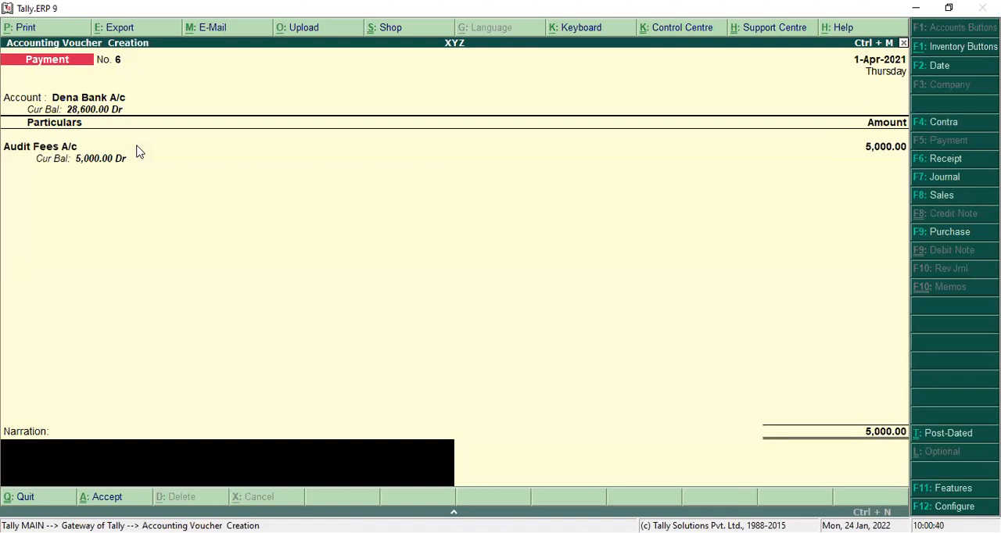
{"action": "key", "text": "Return"}
{"action": "key", "text": "Return"}
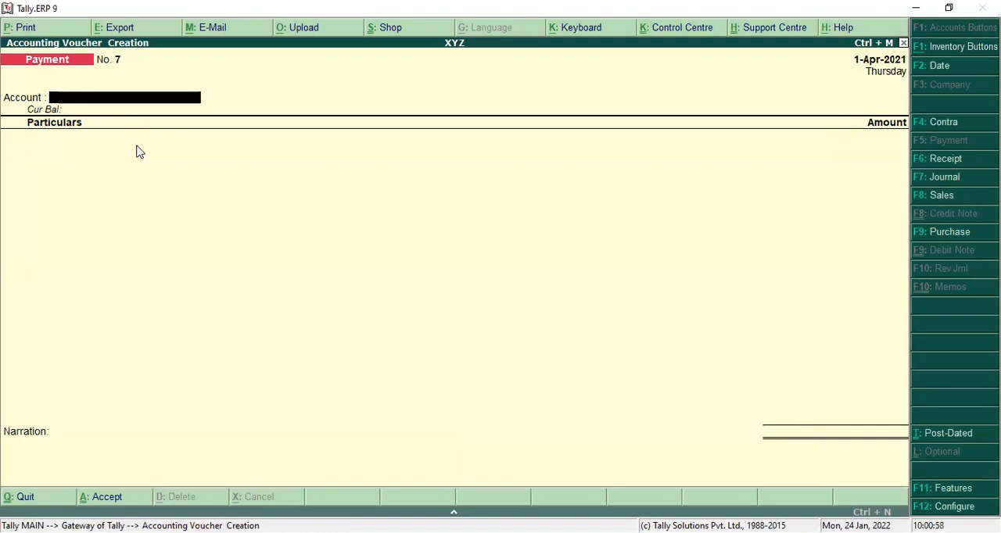
Step: Set Dena Bank A/c as the new payment voucher's account and debit Furniture A/c with 70,000
{"action": "type", "text": "d"}
{"action": "key", "text": "Return"}
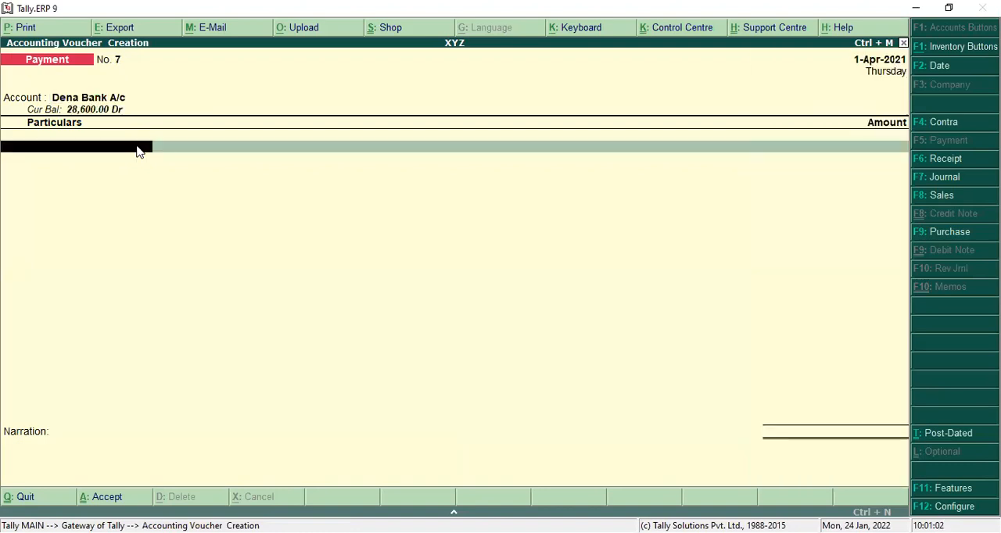
{"action": "type", "text": "F"}
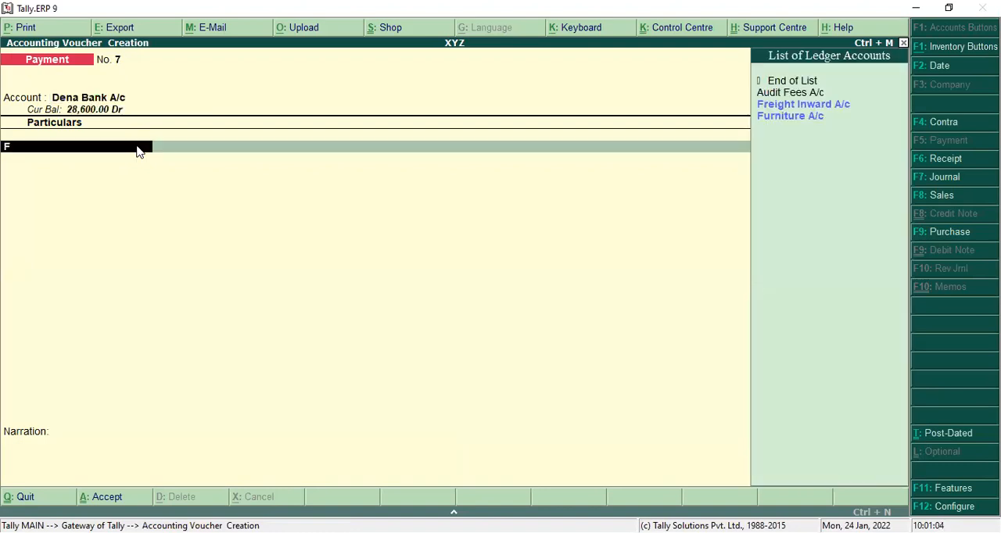
{"action": "key", "text": "Down"}
{"action": "key", "text": "Return"}
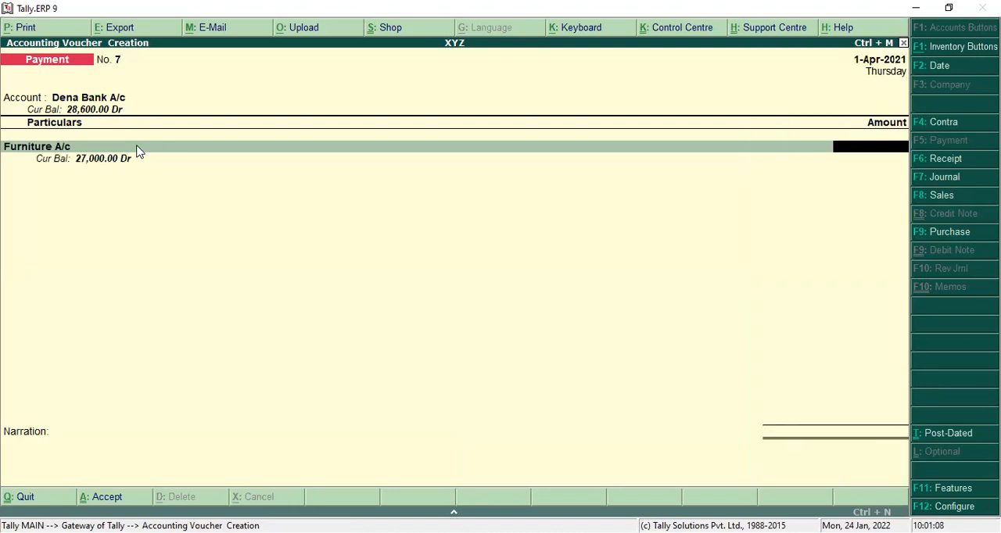
{"action": "type", "text": "70000"}
{"action": "key", "text": "Return"}
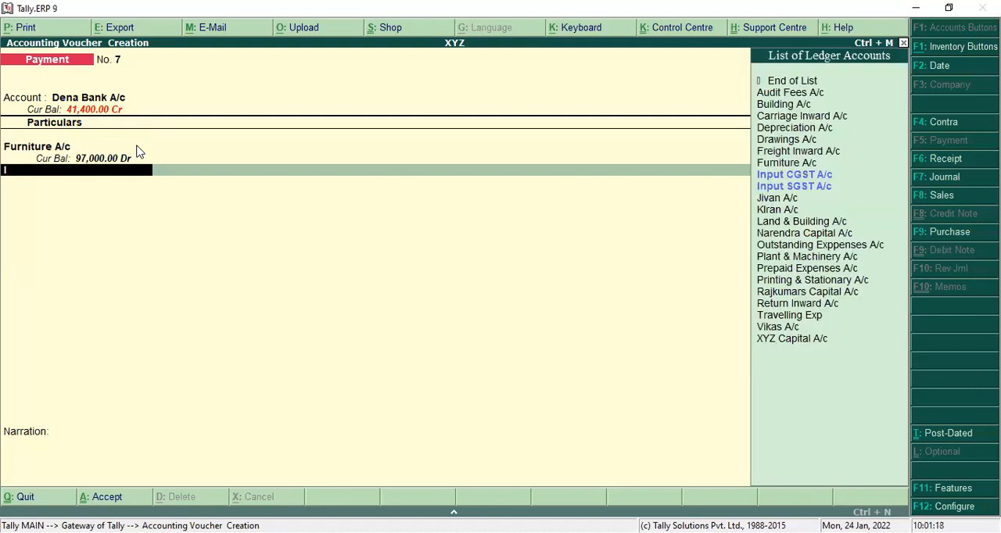
Step: Add Input CGST A/c and Input SGST A/c to the furniture payment voucher with 4,200 each
{"action": "key", "text": "Down"}
{"action": "key", "text": "Return"}
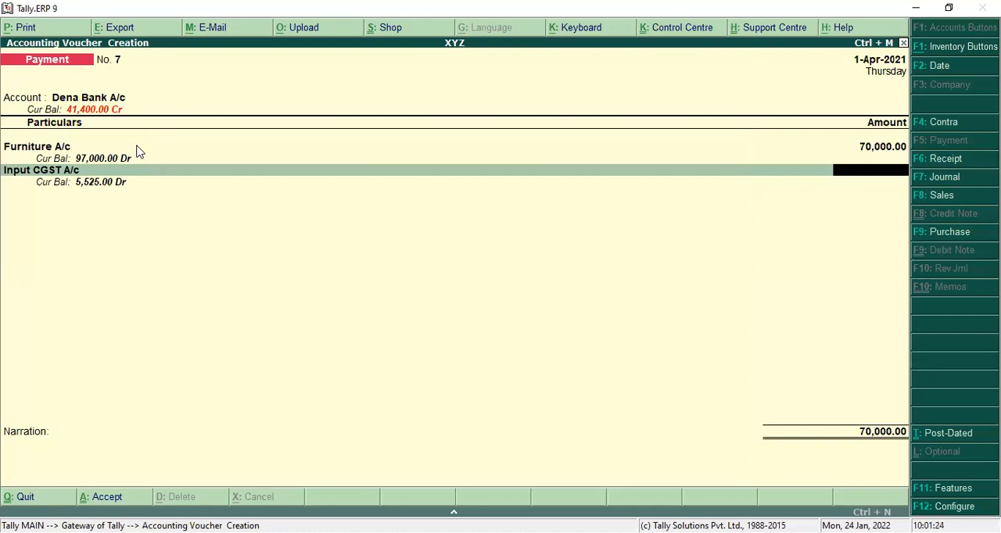
{"action": "type", "text": "4200"}
{"action": "key", "text": "Return"}
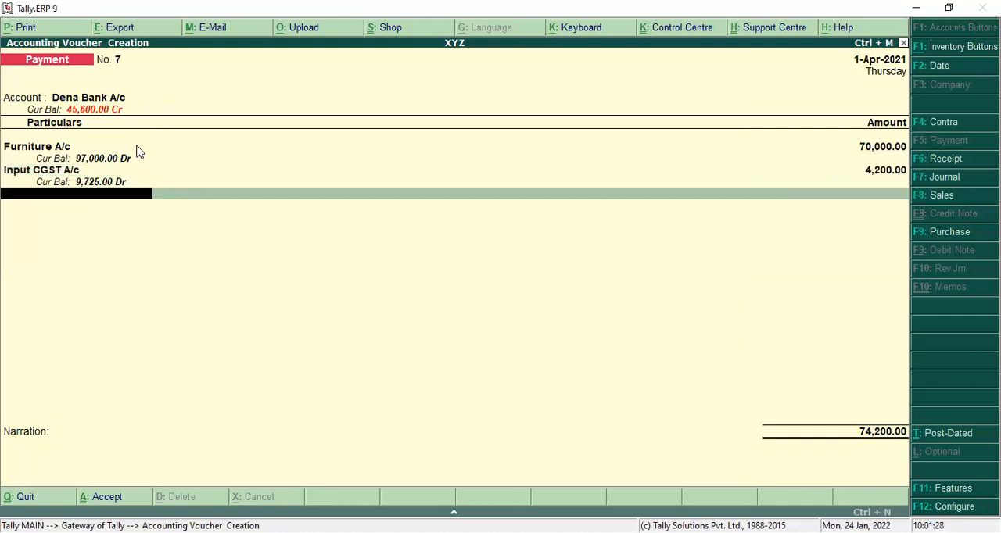
{"action": "type", "text": "I"}
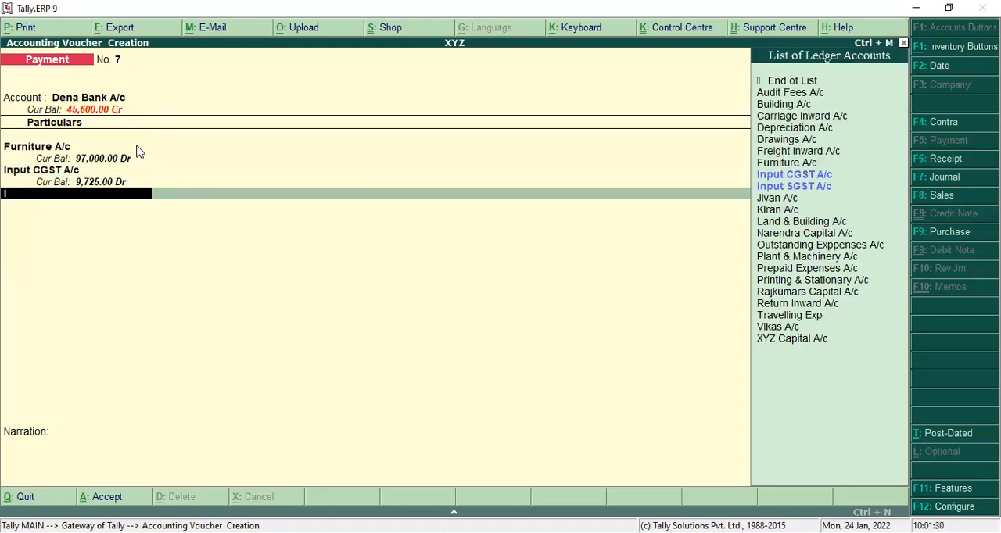
{"action": "key", "text": "Down"}
{"action": "key", "text": "Return"}
{"action": "type", "text": "45"}
{"action": "key", "text": "BackSpace"}
{"action": "type", "text": "200"}
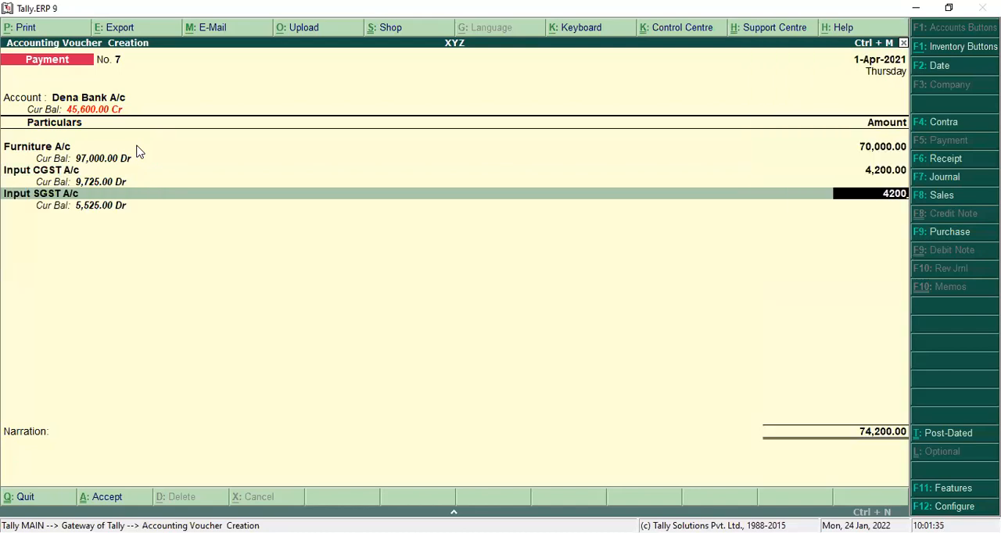
{"action": "key", "text": "Return"}
Step: Accept the default cheque allocation for Furniture A/c and save the payment voucher without a narration
{"action": "key", "text": "Return"}
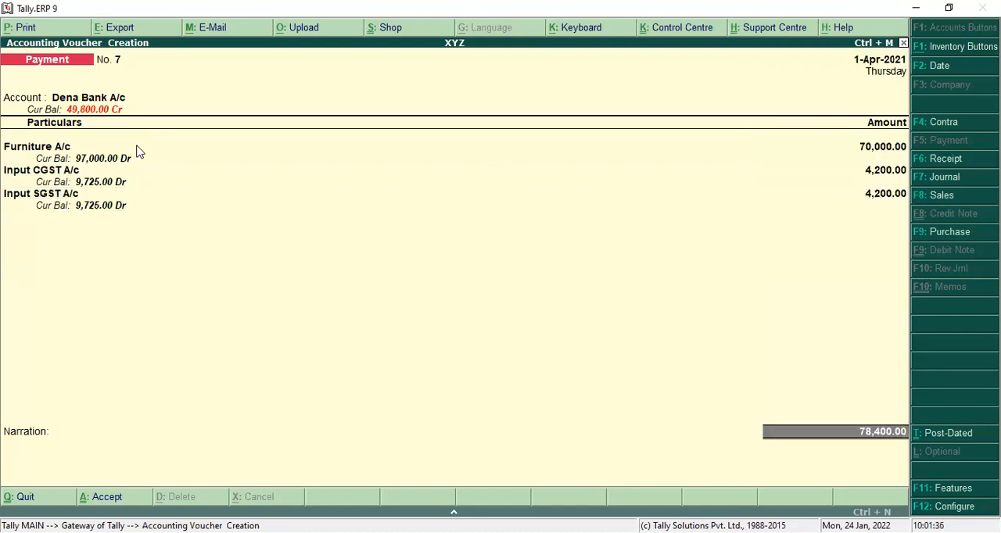
{"action": "key", "text": "Return"}
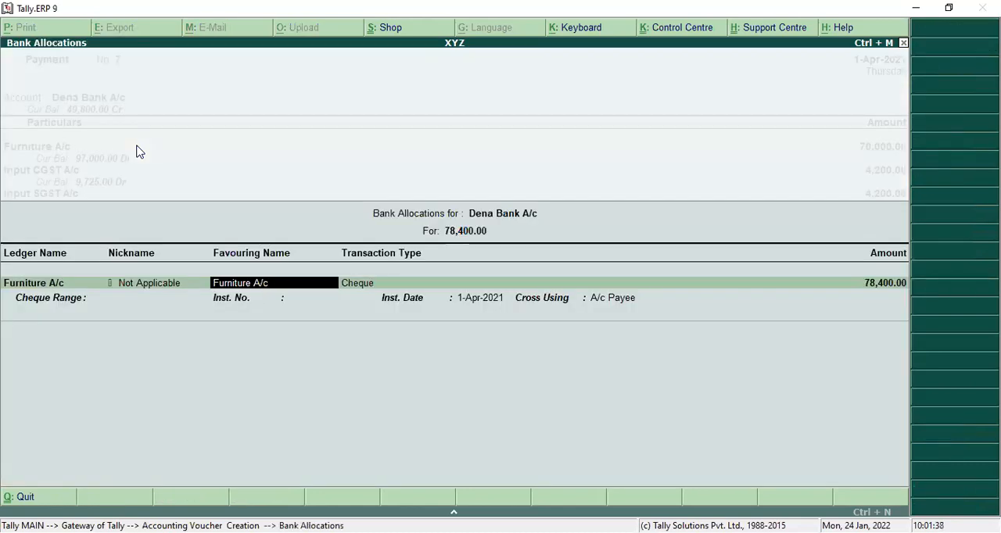
{"action": "key", "text": "Return"}
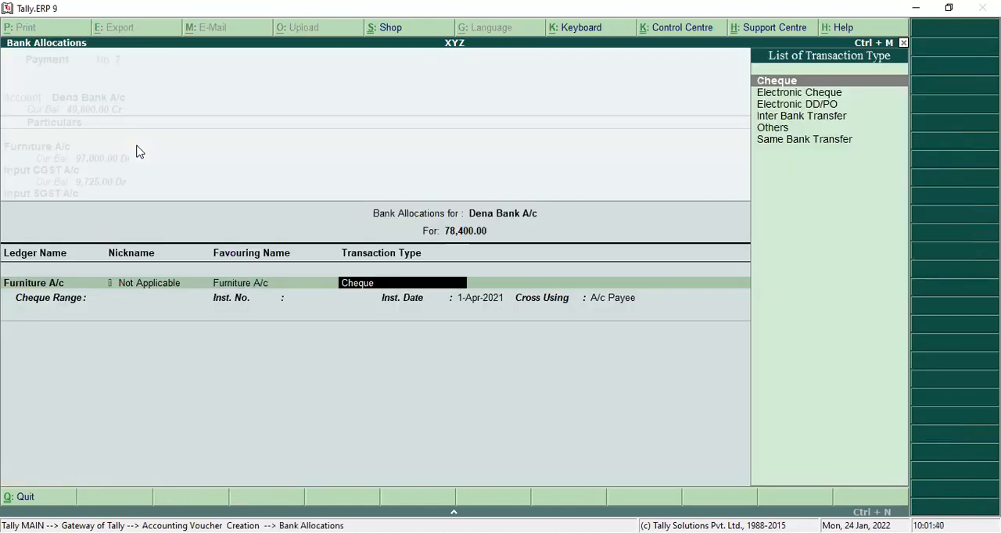
{"action": "key", "text": "BackSpace"}
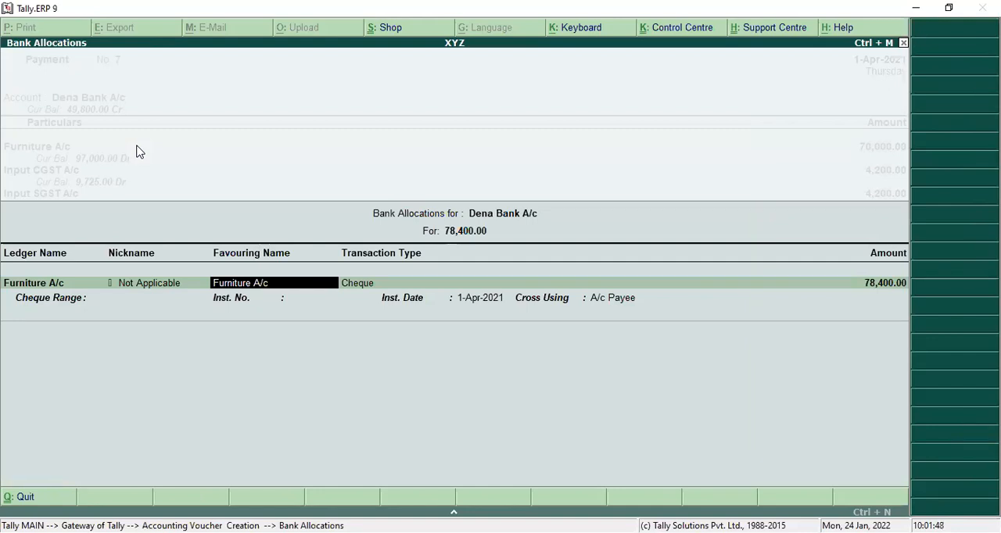
{"action": "key", "text": "Return"}
{"action": "key", "text": "Return"}
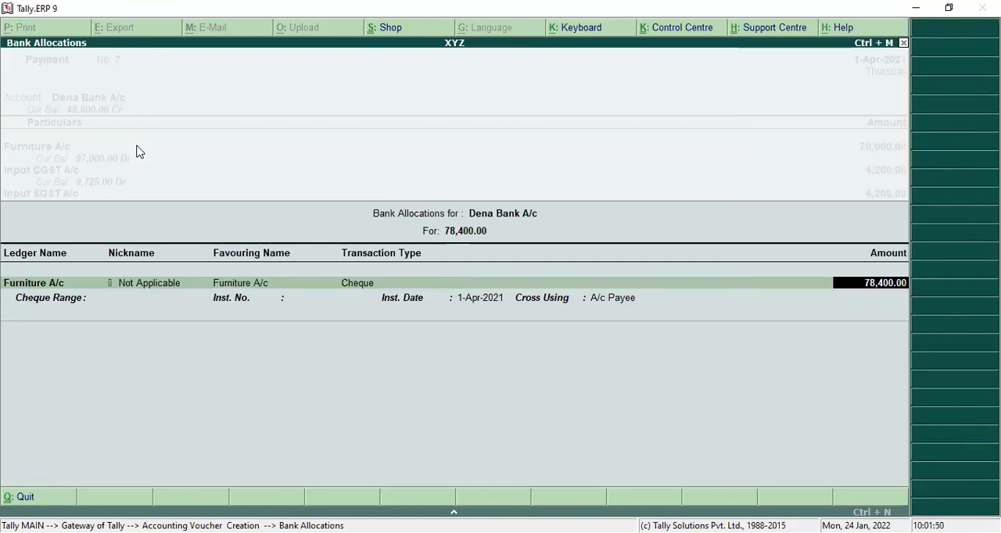
{"action": "key", "text": "Return"}
{"action": "key", "text": "Return"}
{"action": "key", "text": "Return"}
{"action": "key", "text": "Return"}
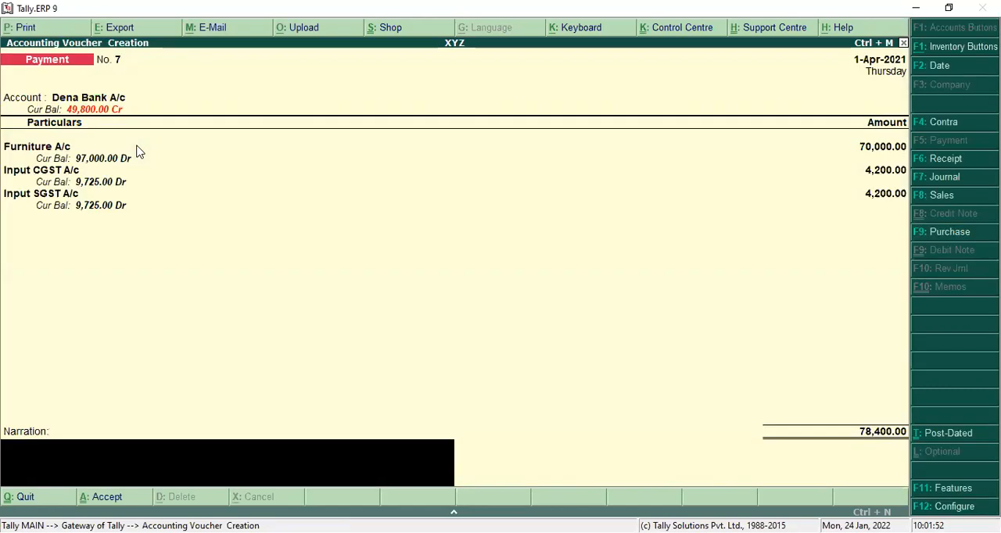
{"action": "key", "text": "Return"}
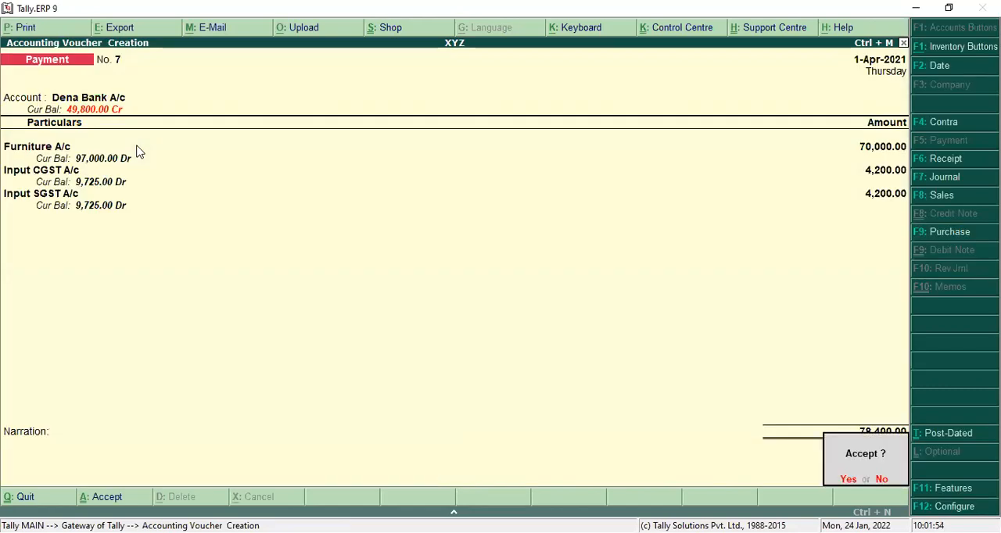
{"action": "key", "text": "Return"}
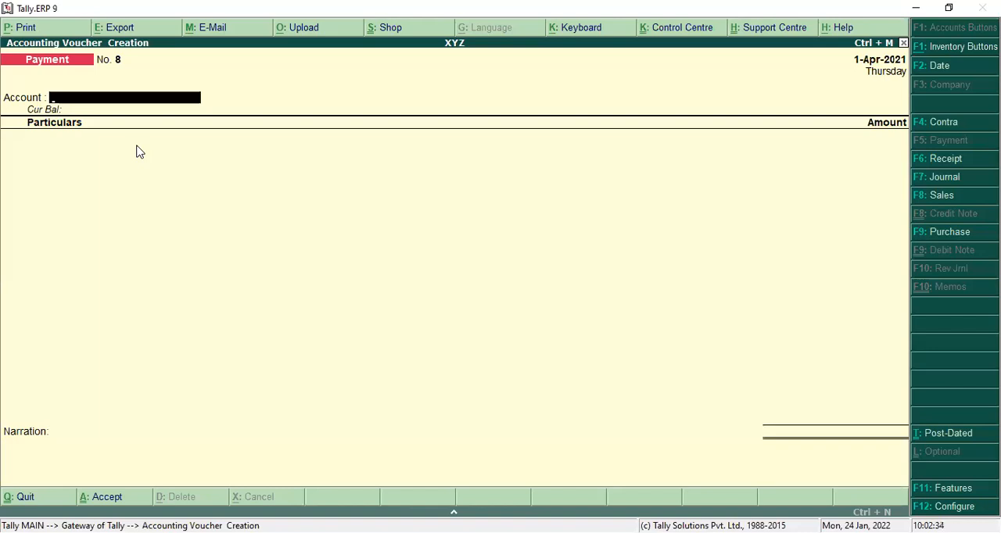
Step: Switch to a new receipt voucher and set Dena Bank A/c as its account
{"action": "left_click", "coordinate": [920, 159]}
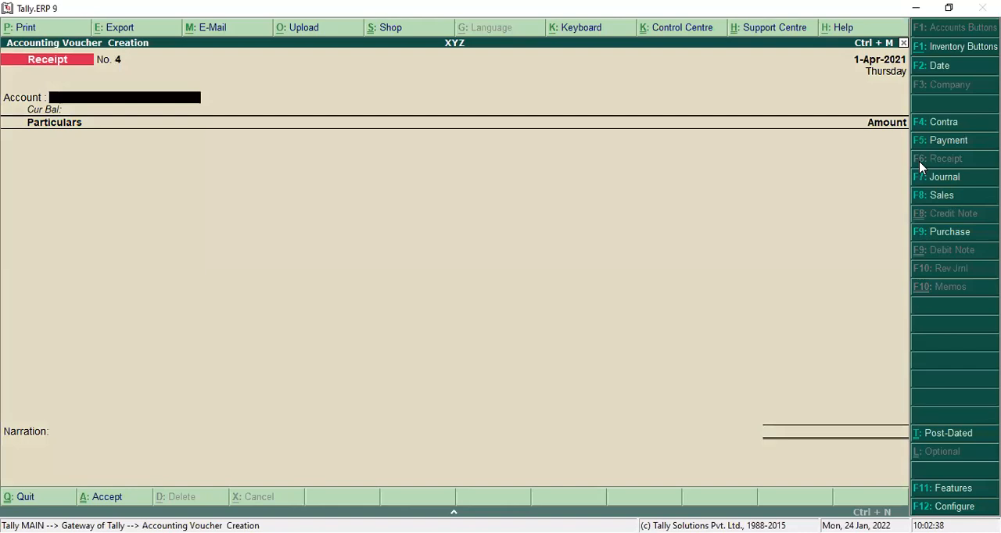
{"action": "type", "text": "D"}
{"action": "key", "text": "Return"}
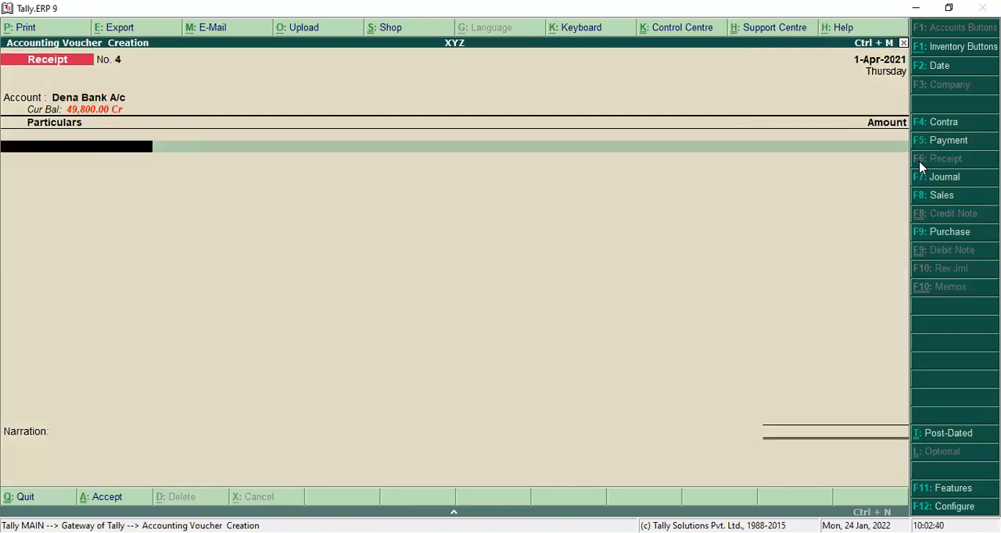
Step: Create the ledger Motar Car A/c under Fixed Assets from the receipt voucher's first line
{"action": "type", "text": "M"}
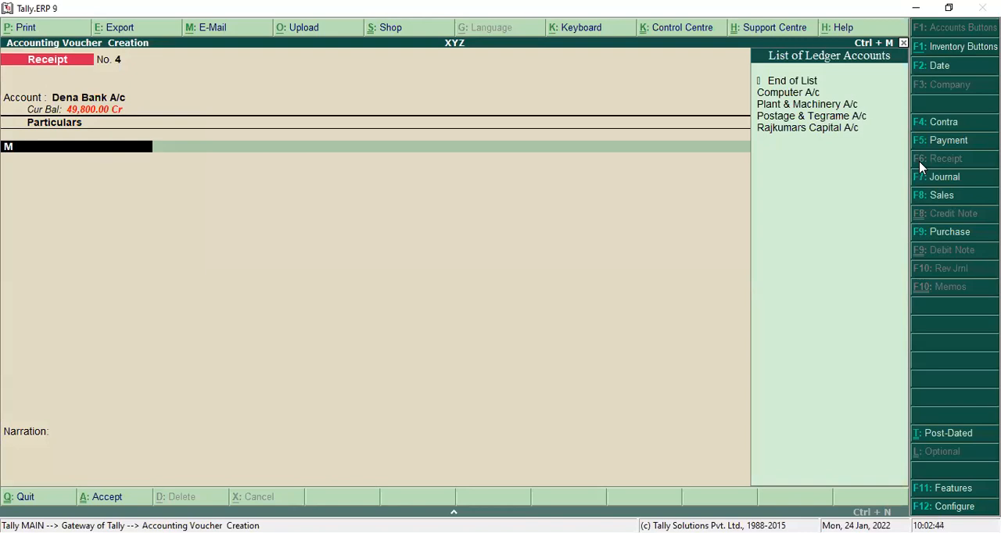
{"action": "key", "text": "BackSpace"}
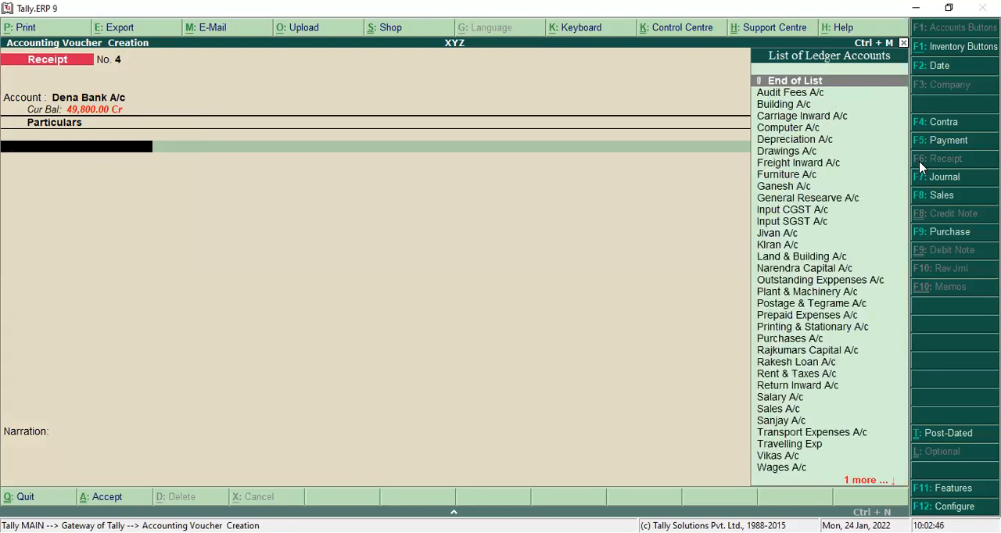
{"action": "key", "text": "alt+c"}
{"action": "type", "text": "Motar Car A/c"}
{"action": "key", "text": "Return"}
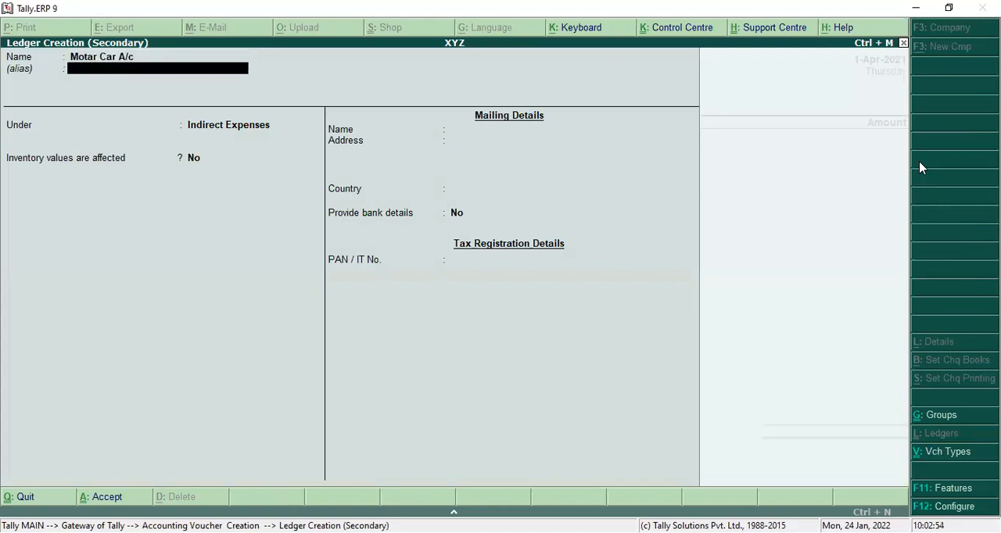
{"action": "key", "text": "Return"}
{"action": "type", "text": "F"}
{"action": "key", "text": "Return"}
{"action": "key", "text": "Return"}
{"action": "key", "text": "Return"}
{"action": "key", "text": "Return"}
{"action": "key", "text": "Return"}
{"action": "key", "text": "Return"}
{"action": "key", "text": "Return"}
{"action": "key", "text": "Return"}
{"action": "key", "text": "Return"}
{"action": "key", "text": "Return"}
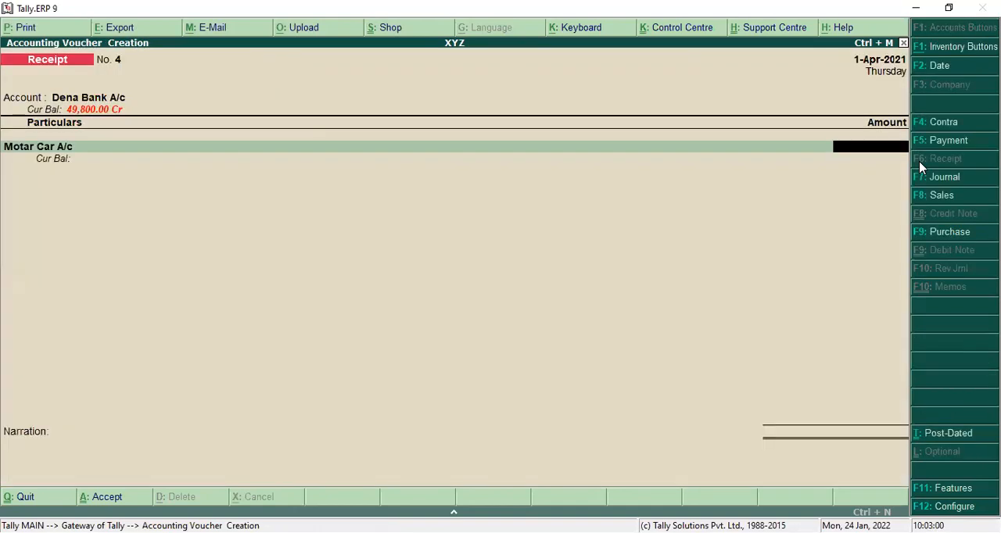
Step: Enter 1,00,000 as the amount for Motar Car A/c in the receipt voucher
{"action": "type", "text": "1,00,00"}
{"action": "type", "text": "0"}
{"action": "key", "text": "Return"}
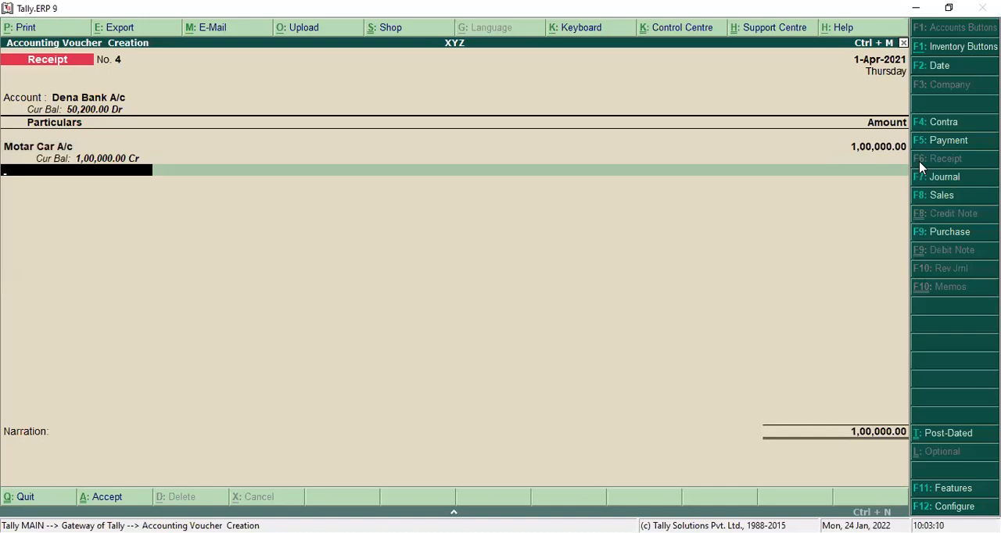
Step: Create the ledger Output CGST A/c under Duties & Taxes with duty type Others from the receipt voucher's second line
{"action": "key", "text": "alt+c"}
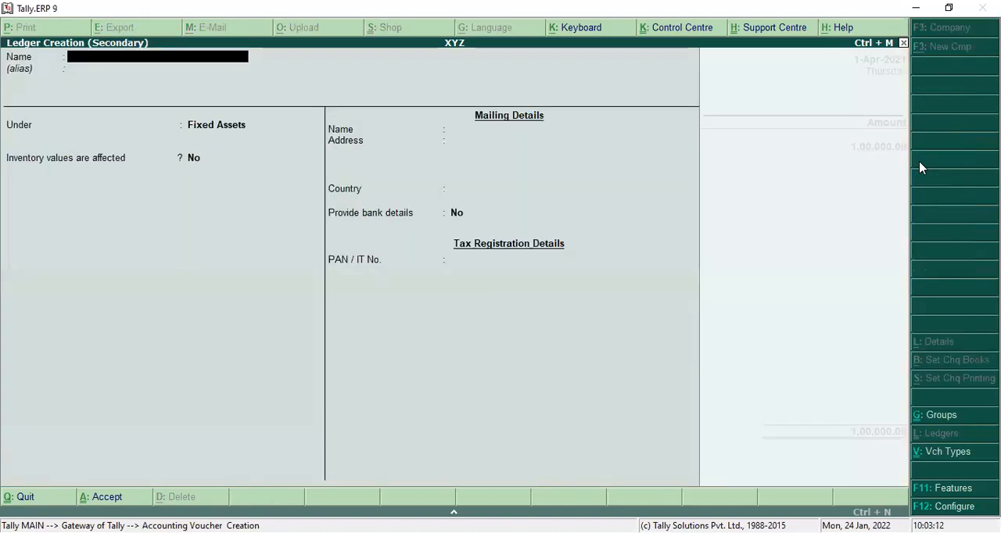
{"action": "type", "text": "Ou"}
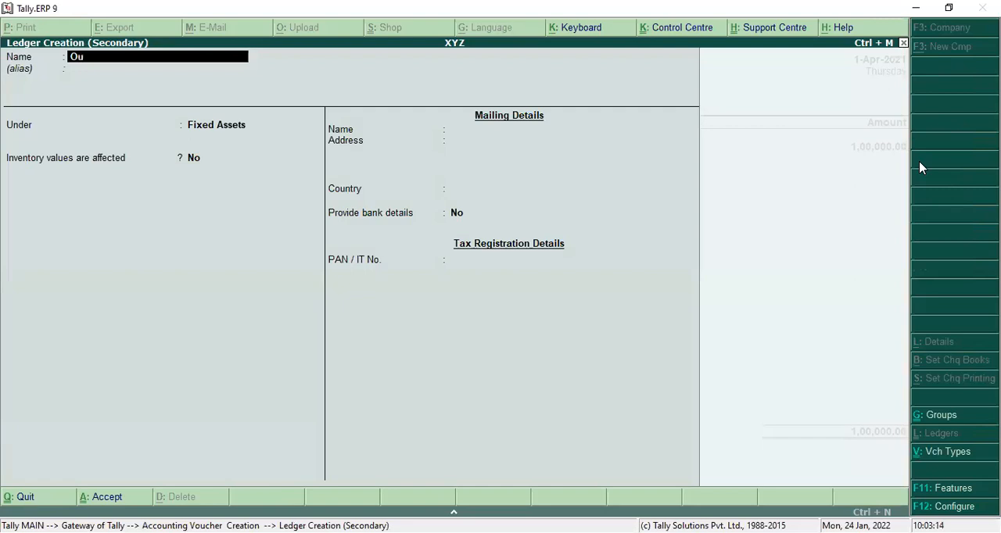
{"action": "type", "text": "tput CGST A/c"}
{"action": "key", "text": "Return"}
{"action": "key", "text": "Return"}
{"action": "type", "text": "D"}
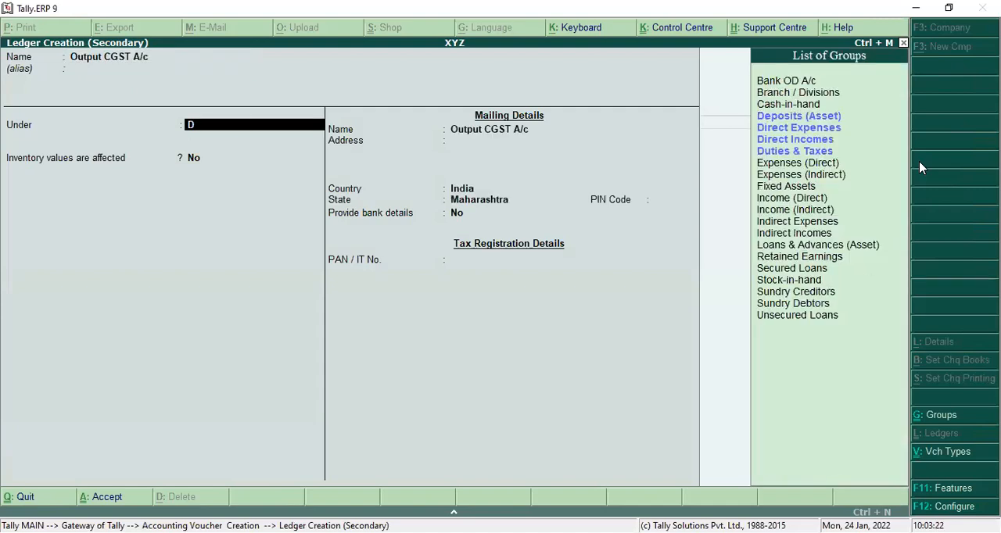
{"action": "key", "text": "Down"}
{"action": "key", "text": "Down"}
{"action": "key", "text": "Down"}
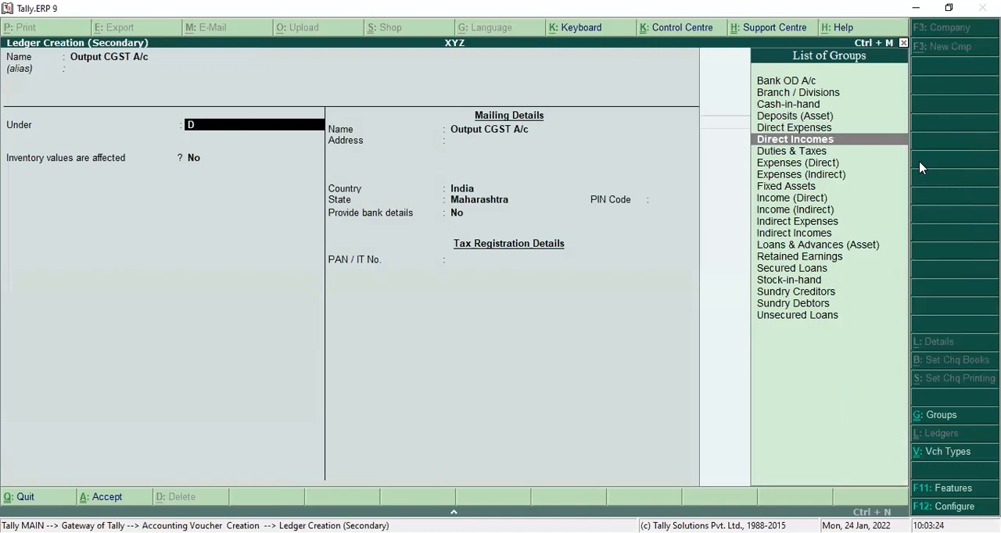
{"action": "key", "text": "Return"}
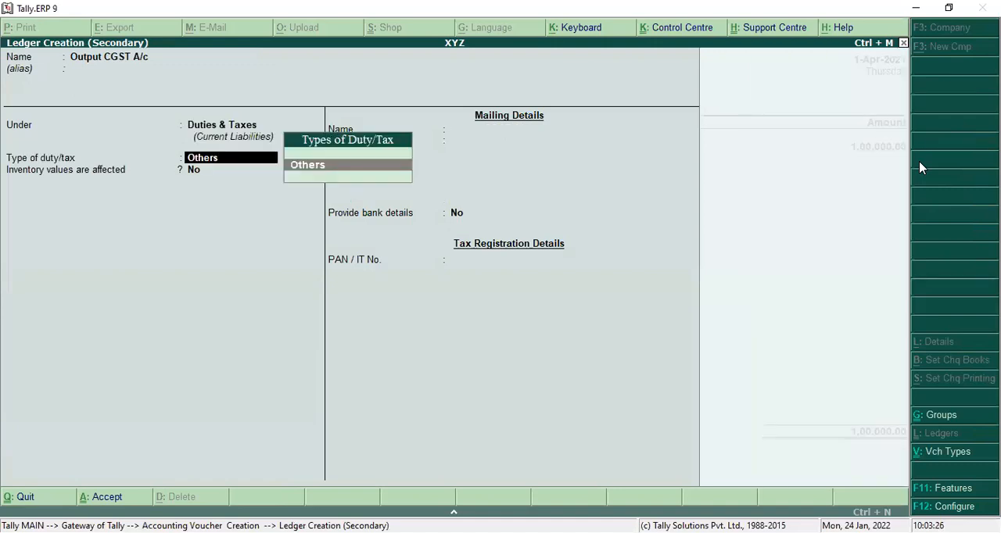
{"action": "key", "text": "Return"}
{"action": "key", "text": "Return"}
{"action": "key", "text": "Return"}
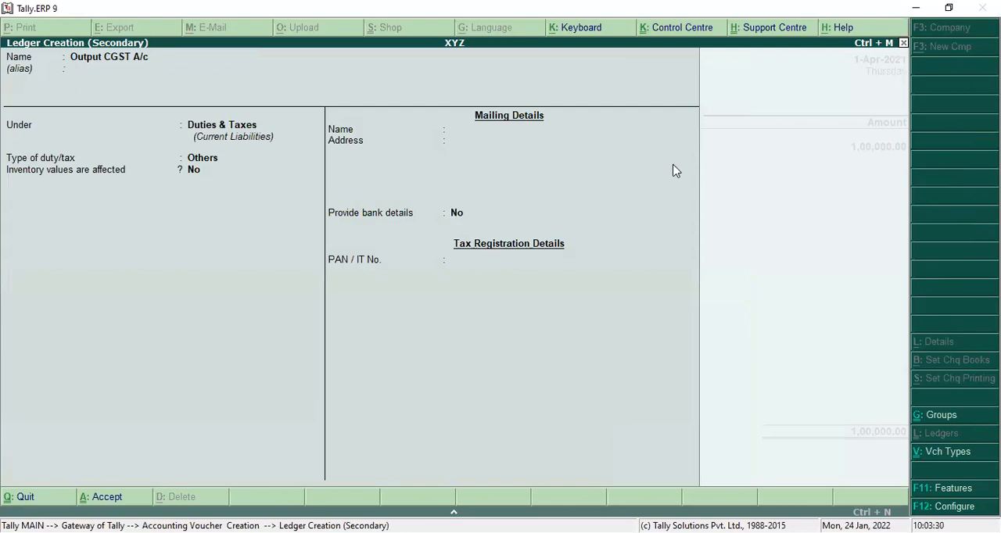
Step: Enter 9,000 as the amount for Output CGST A/c in the receipt voucher
{"action": "type", "text": "9"}
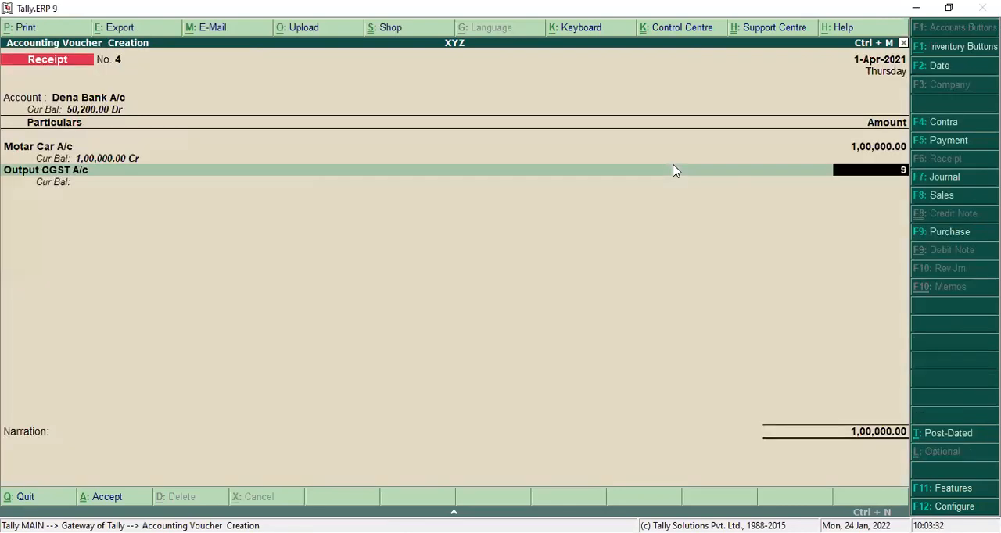
{"action": "type", "text": ",000"}
{"action": "key", "text": "Return"}
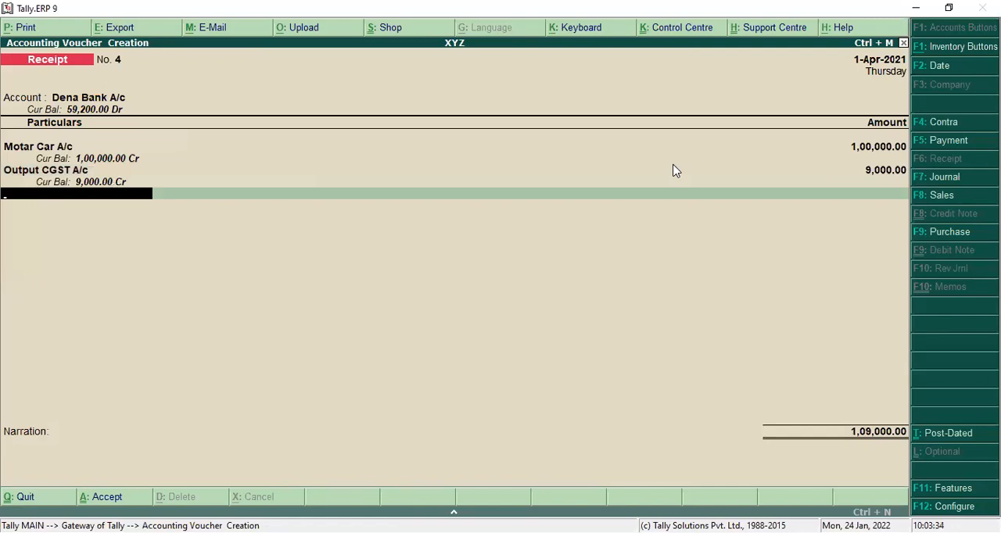
Step: Create the ledger OutputSGST A/c from the receipt voucher's third line, keeping Duties & Taxes and duty type Others
{"action": "key", "text": "alt+c"}
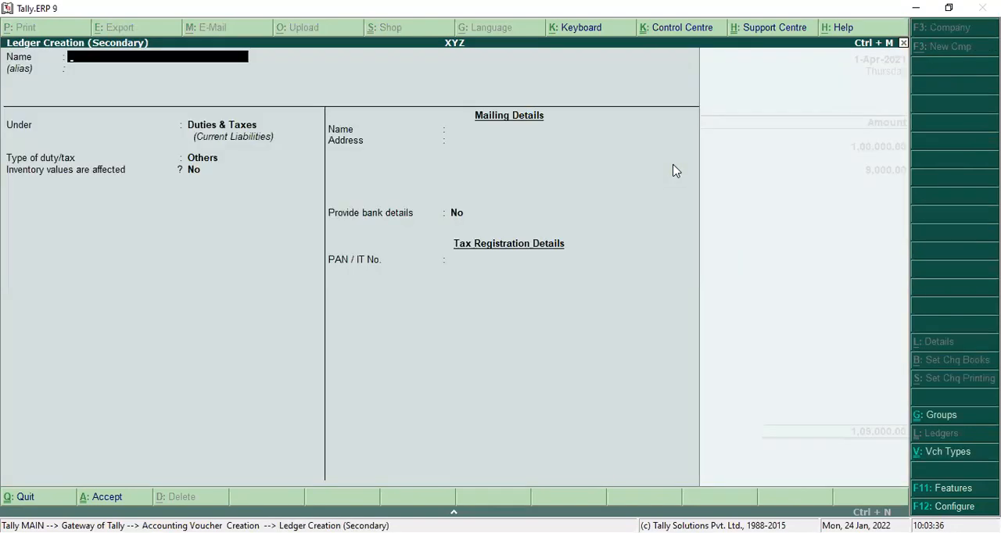
{"action": "type", "text": "OutputSGST A/c"}
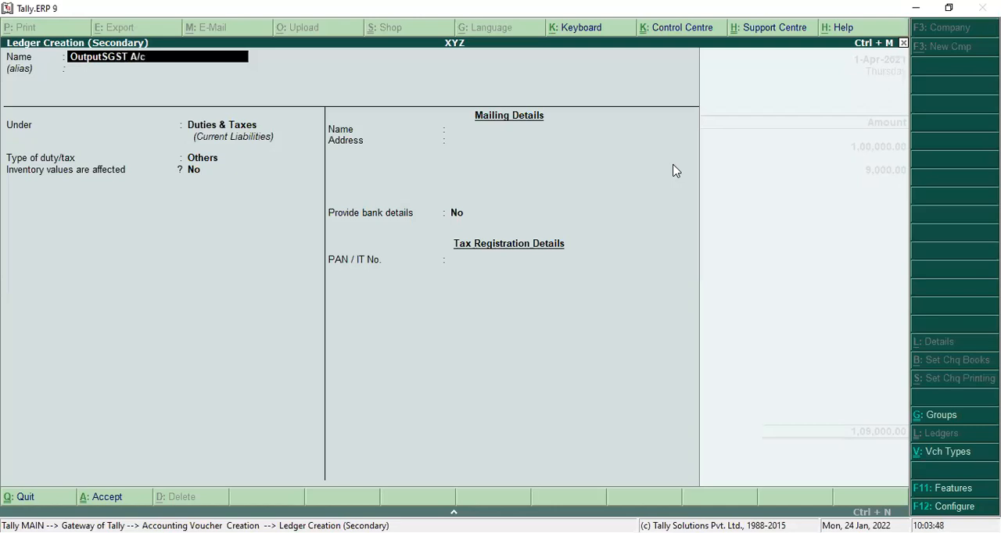
{"action": "key", "text": "Return"}
{"action": "key", "text": "Return"}
{"action": "key", "text": "Return"}
{"action": "key", "text": "Return"}
{"action": "key", "text": "Return"}
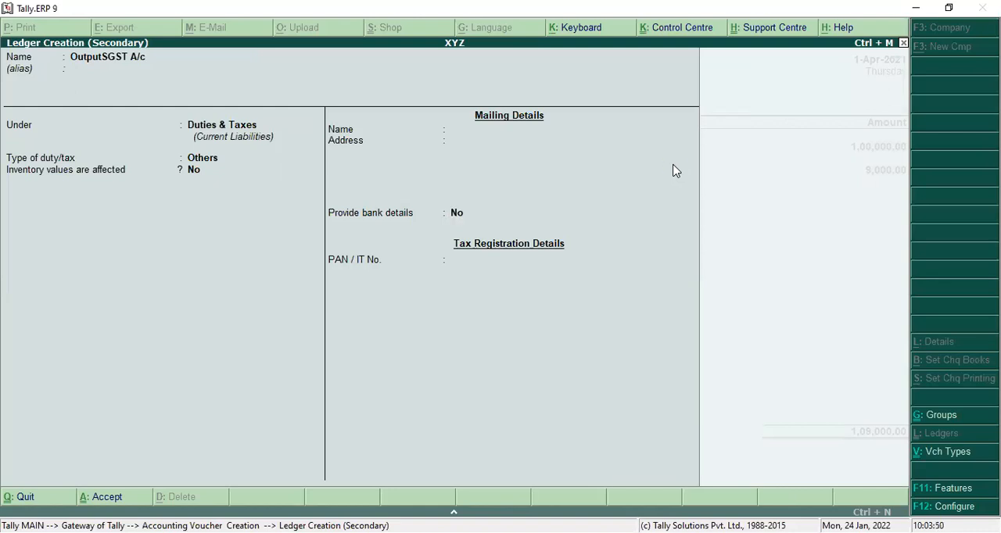
Step: Enter 9,000 for OutputSGST A/c, end the entries and proceed through the Dena Bank A/c allocation to the transaction type
{"action": "type", "text": "9000"}
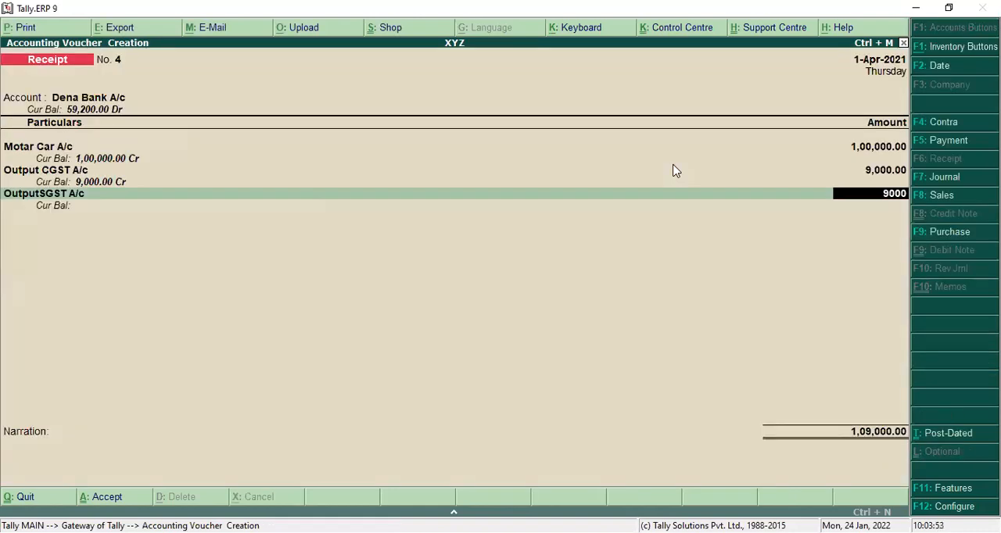
{"action": "key", "text": "Return"}
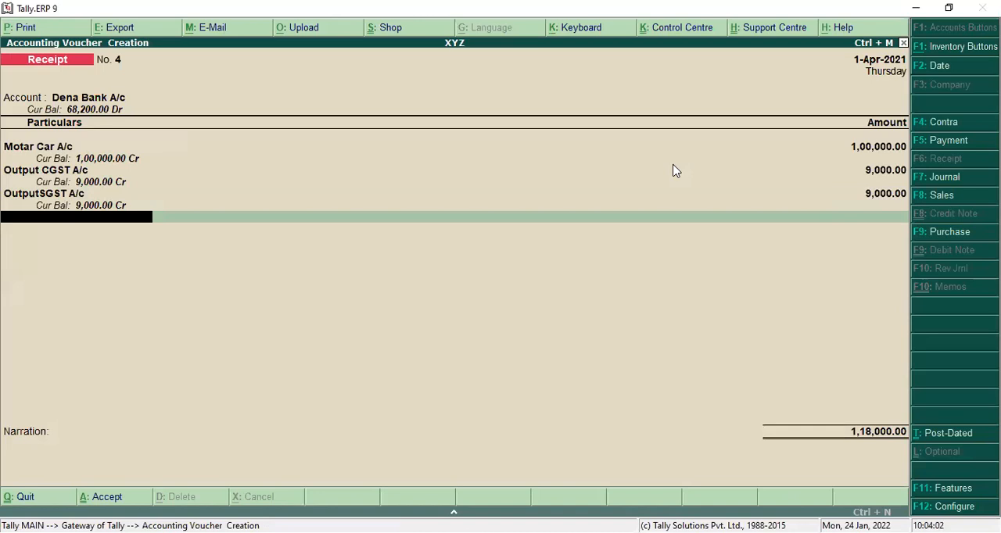
{"action": "key", "text": "Return"}
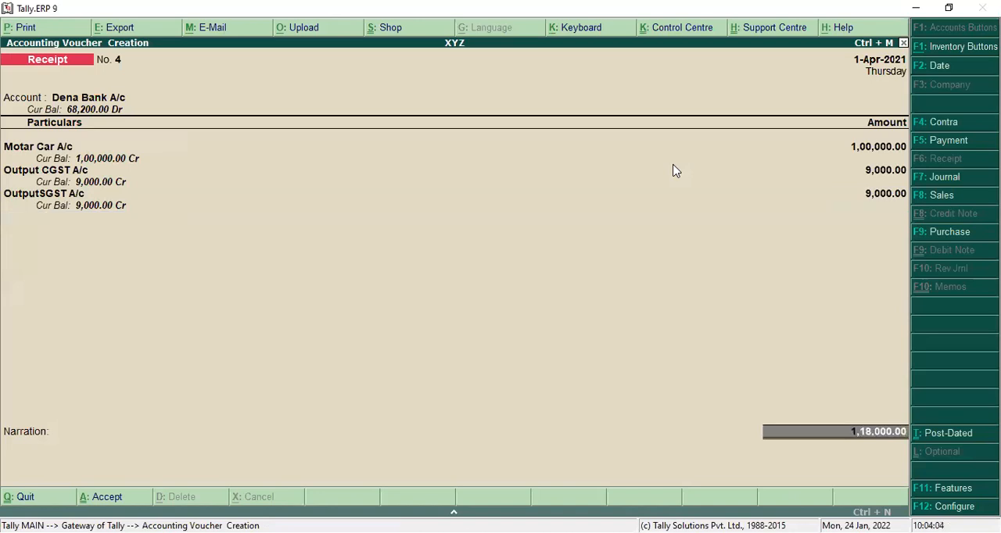
{"action": "key", "text": "Return"}
Step: Accept the default Cheque/DD allocation for Motar Car A/c and save the receipt voucher without a narration
{"action": "key", "text": "Return"}
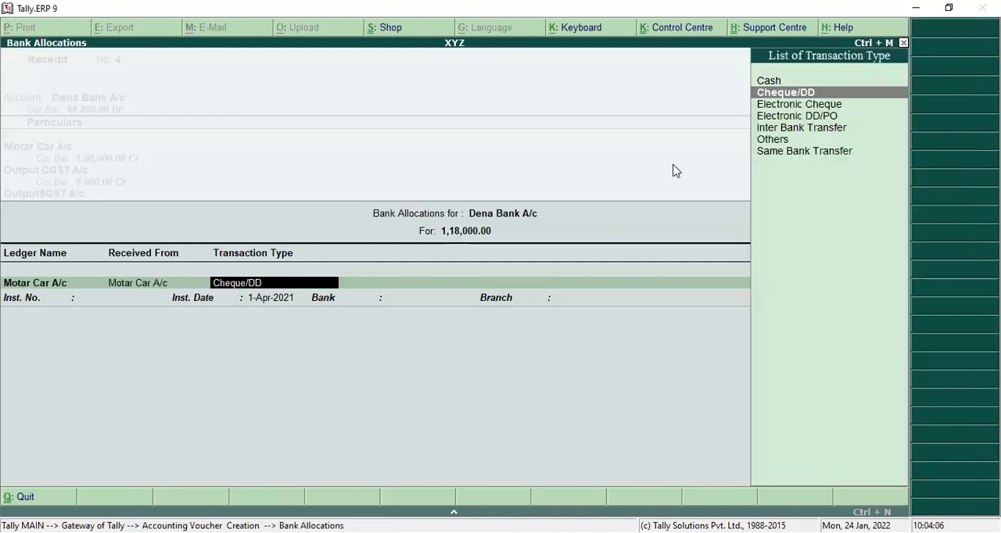
{"action": "key", "text": "Return"}
{"action": "key", "text": "Return"}
{"action": "key", "text": "Return"}
{"action": "key", "text": "Return"}
{"action": "key", "text": "Return"}
{"action": "key", "text": "Return"}
{"action": "key", "text": "Return"}
{"action": "key", "text": "Return"}
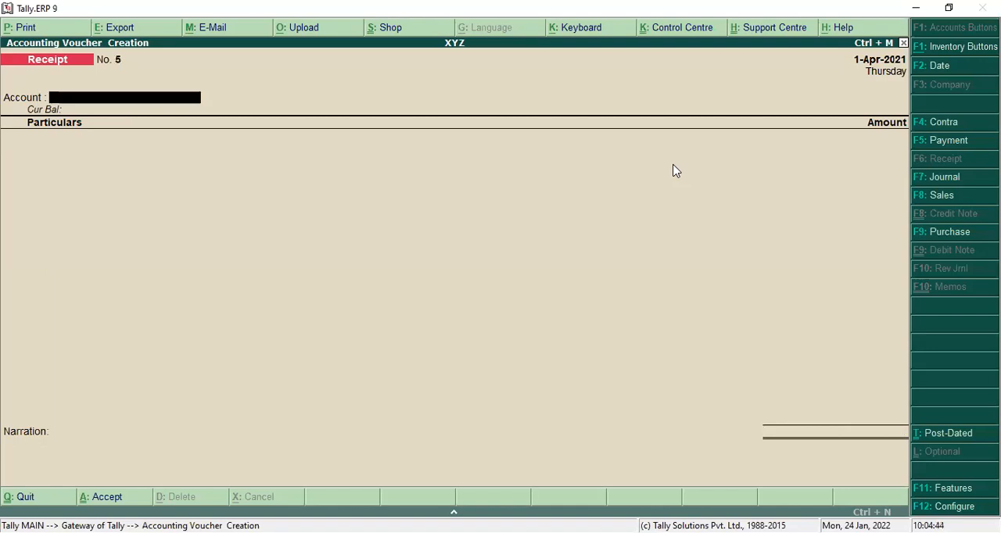
Step: Start a payment voucher dated 1-Apr-2021 with Cash as the paying account
{"action": "left_click", "coordinate": [948, 141]}
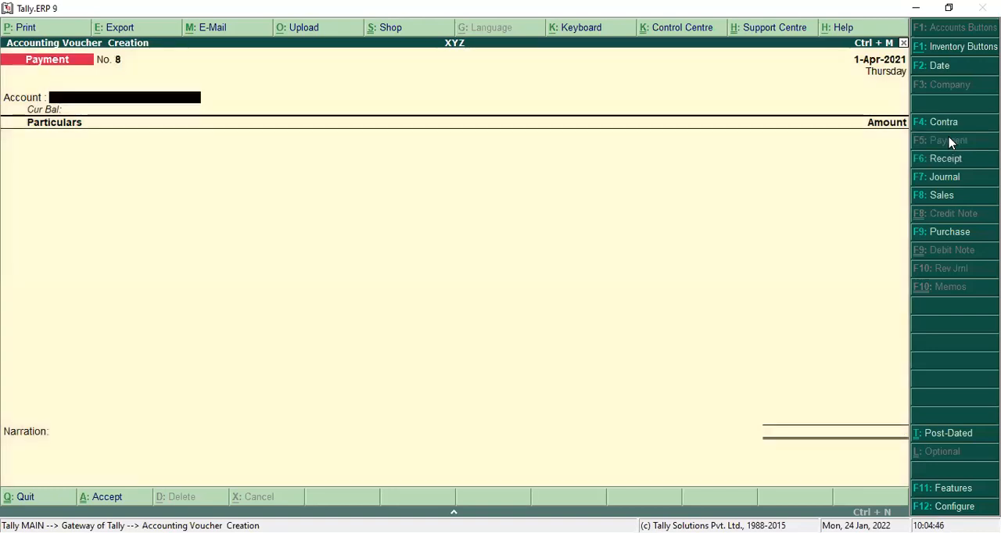
{"action": "type", "text": "C"}
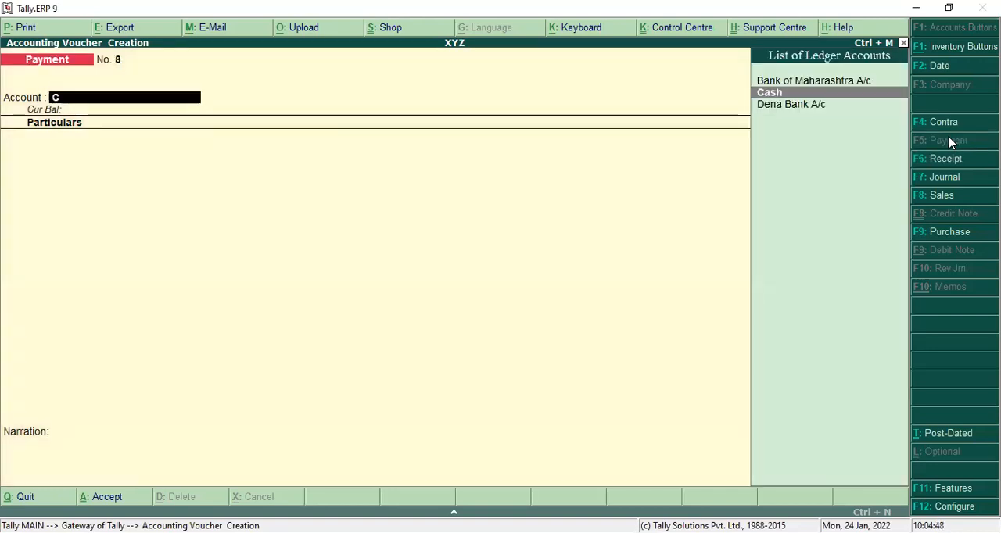
{"action": "key", "text": "Return"}
Step: Start a new ledger from the payment voucher's first line, naming it after the creditor and leaving the alias blank
{"action": "type", "text": "K"}
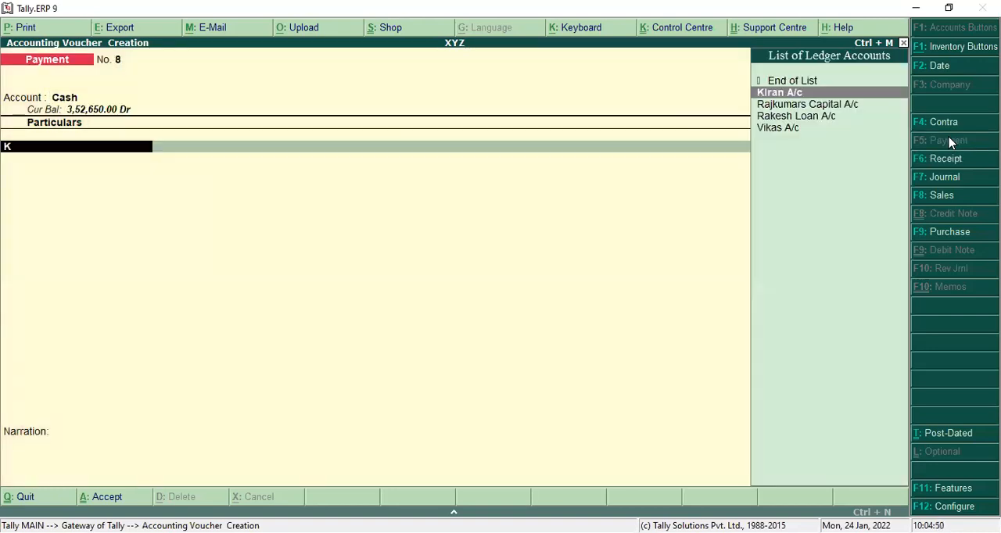
{"action": "key", "text": "BackSpace"}
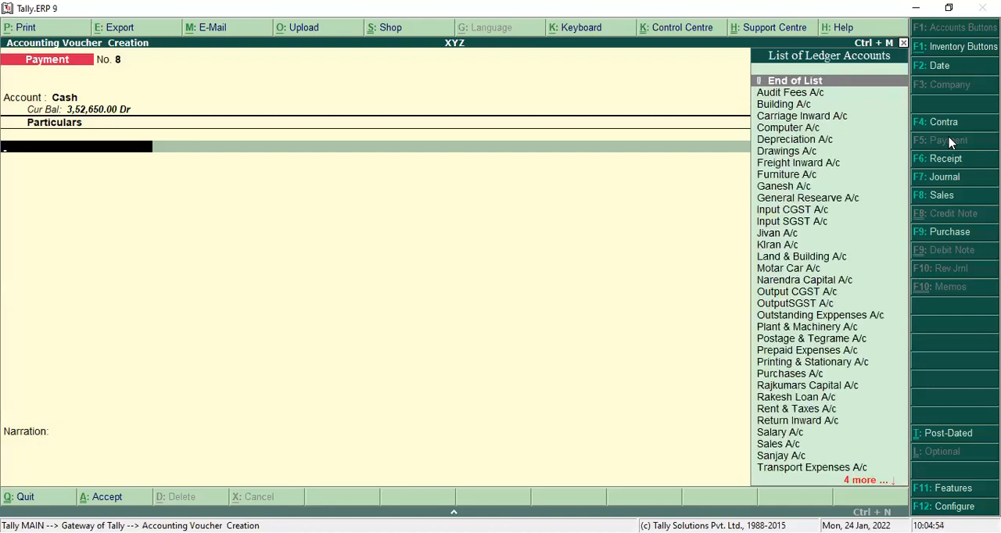
{"action": "key", "text": "alt+c"}
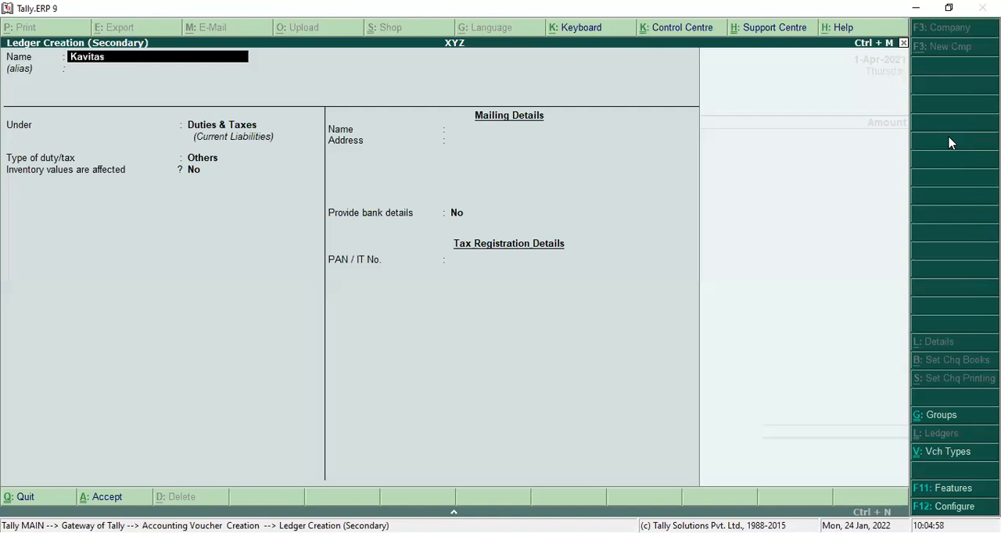
{"action": "key", "text": "Return"}
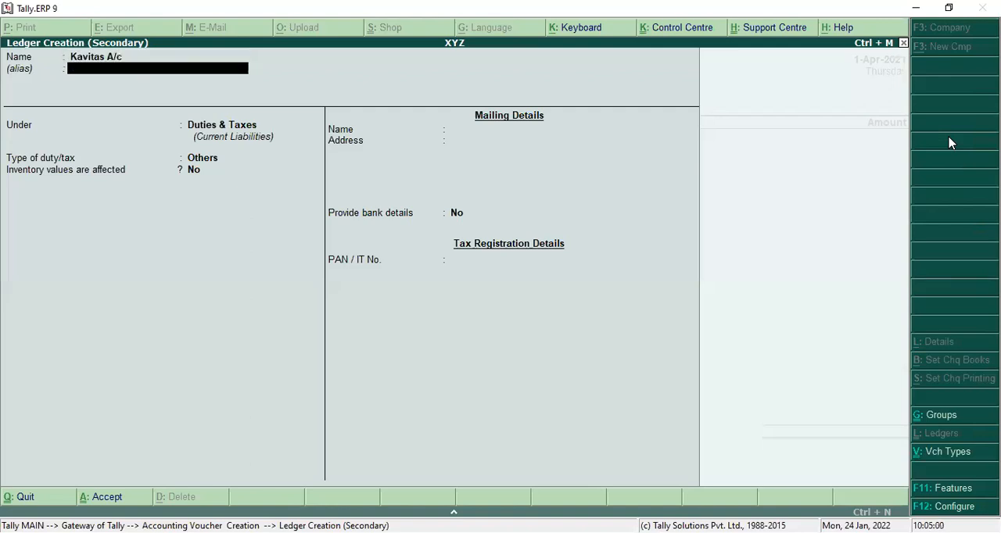
{"action": "key", "text": "Return"}
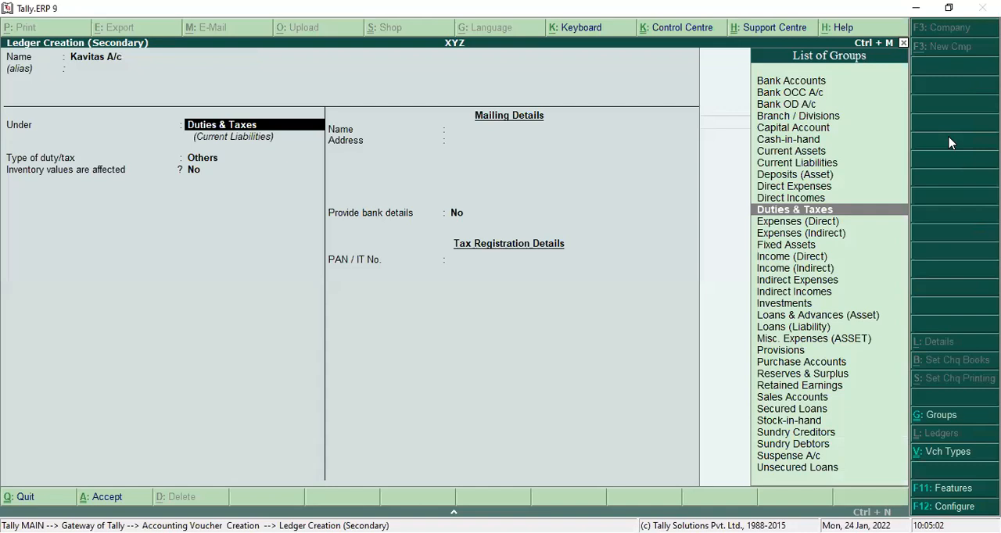
Step: Place the creditor's ledger under Sundry Creditors, keep bill-by-bill balances and the other defaults, and save it
{"action": "type", "text": "S"}
{"action": "key", "text": "Down"}
{"action": "key", "text": "Down"}
{"action": "key", "text": "Down"}
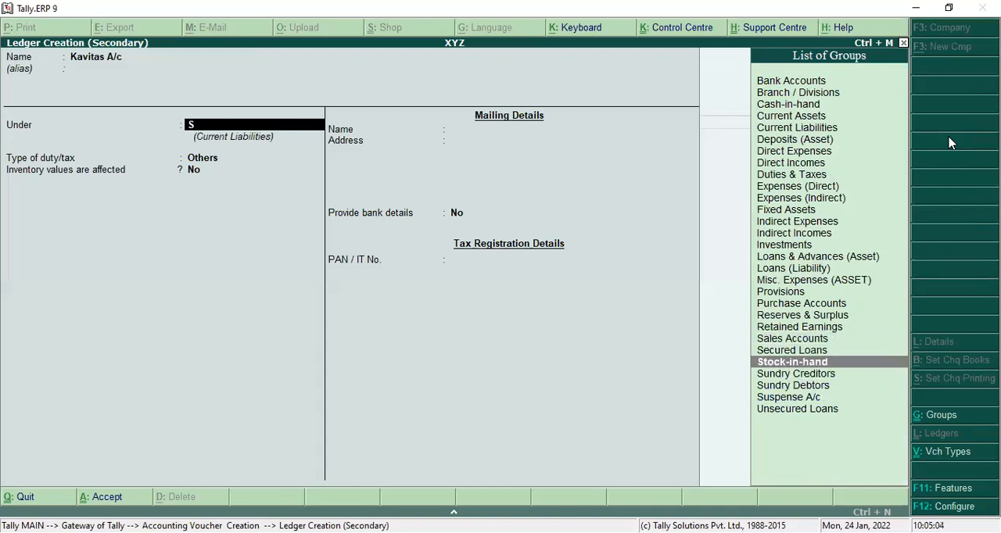
{"action": "key", "text": "Return"}
{"action": "key", "text": "Return"}
{"action": "key", "text": "Return"}
{"action": "key", "text": "Return"}
{"action": "key", "text": "Return"}
{"action": "key", "text": "Return"}
{"action": "key", "text": "Return"}
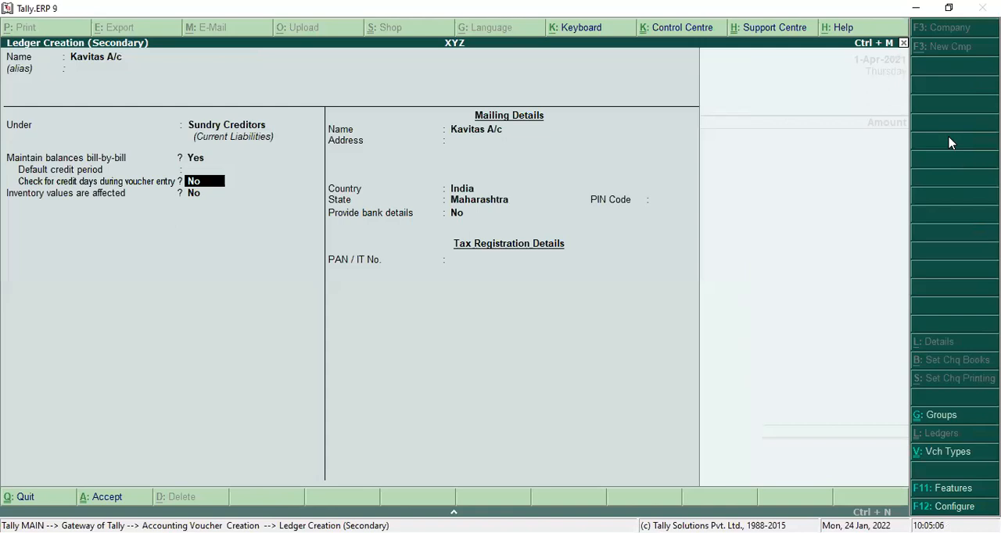
{"action": "key", "text": "Return"}
{"action": "key", "text": "Return"}
{"action": "key", "text": "Return"}
{"action": "key", "text": "Return"}
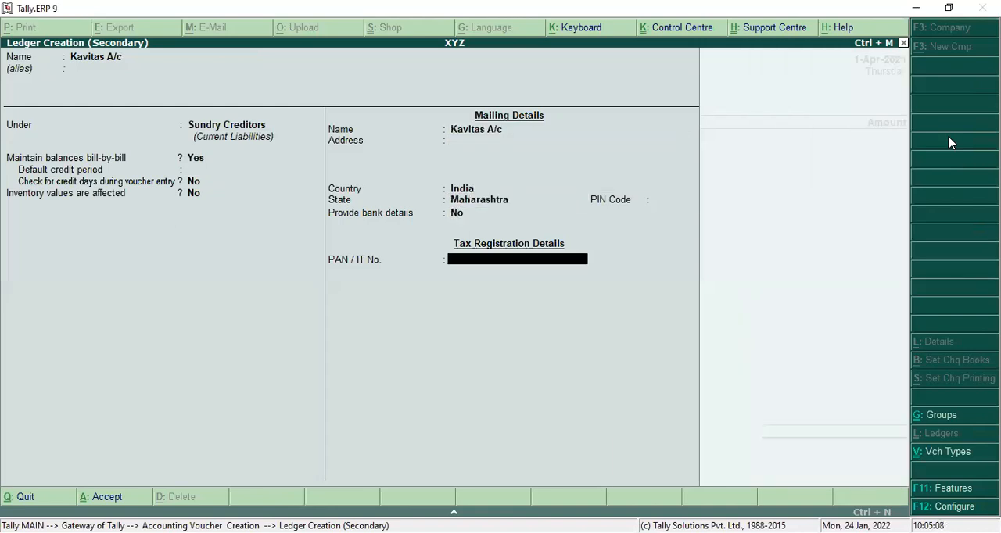
{"action": "key", "text": "Return"}
Step: Enter 15,500 for the creditor's ledger in the payment voucher and allocate the full amount On Account
{"action": "type", "text": "150"}
{"action": "key", "text": "BackSpace"}
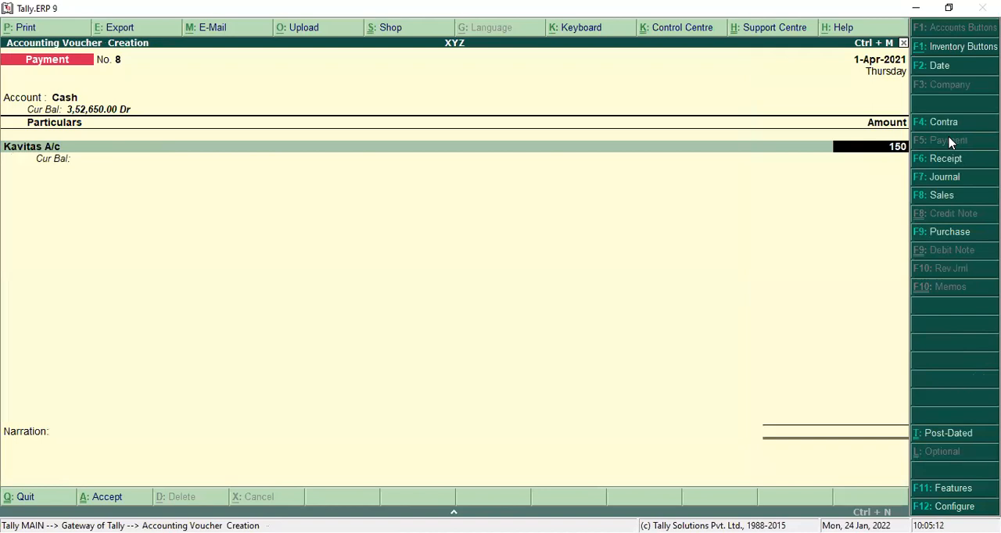
{"action": "type", "text": "00"}
{"action": "key", "text": "Return"}
{"action": "key", "text": "Return"}
{"action": "key", "text": "Return"}
{"action": "key", "text": "Return"}
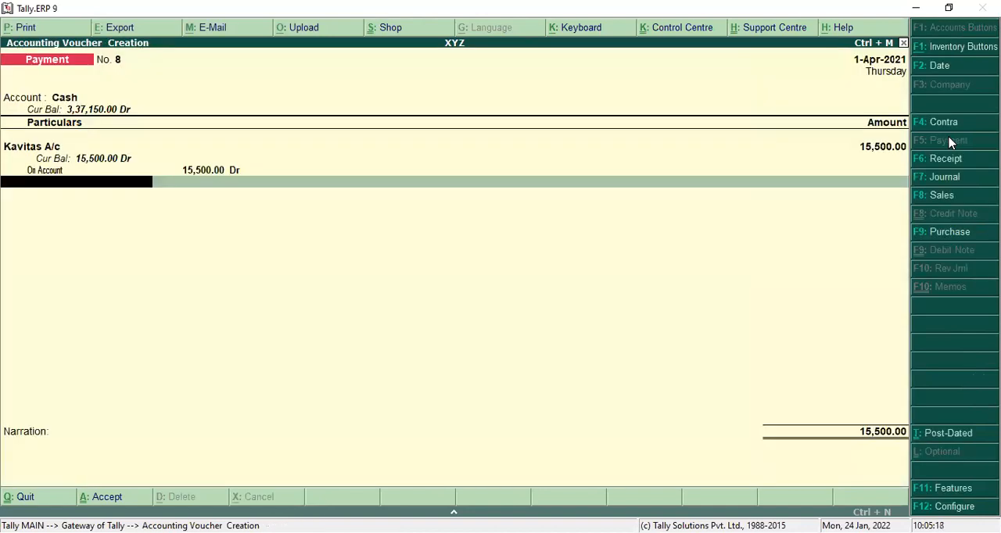
Step: Start a new ledger named Discount Received A/c from the payment voucher's second line, leaving the alias blank
{"action": "type", "text": "D"}
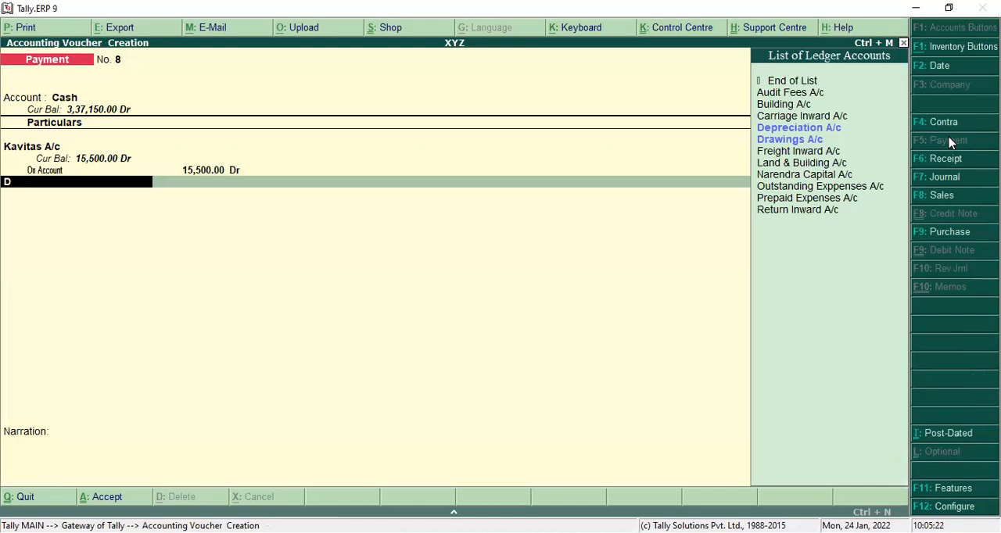
{"action": "key", "text": "BackSpace"}
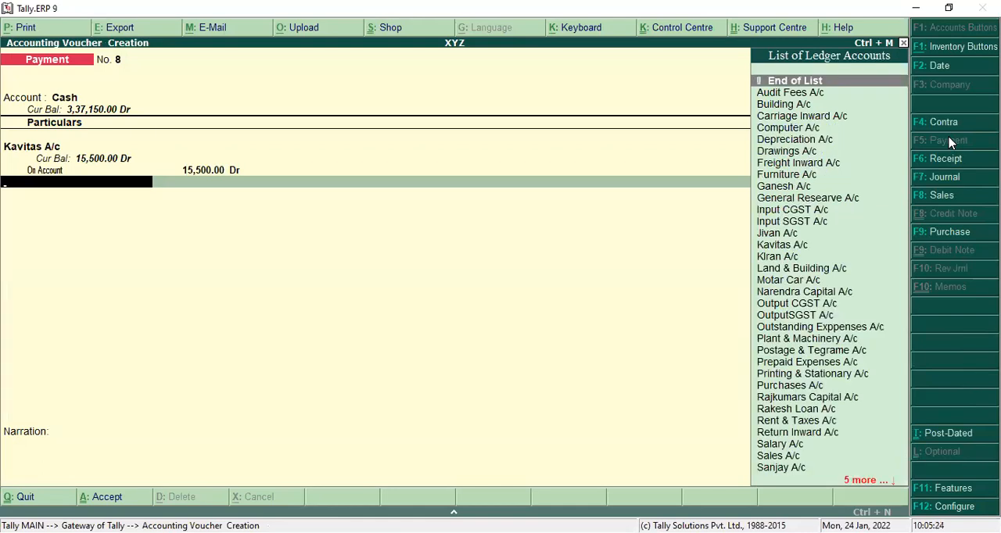
{"action": "key", "text": "alt+c"}
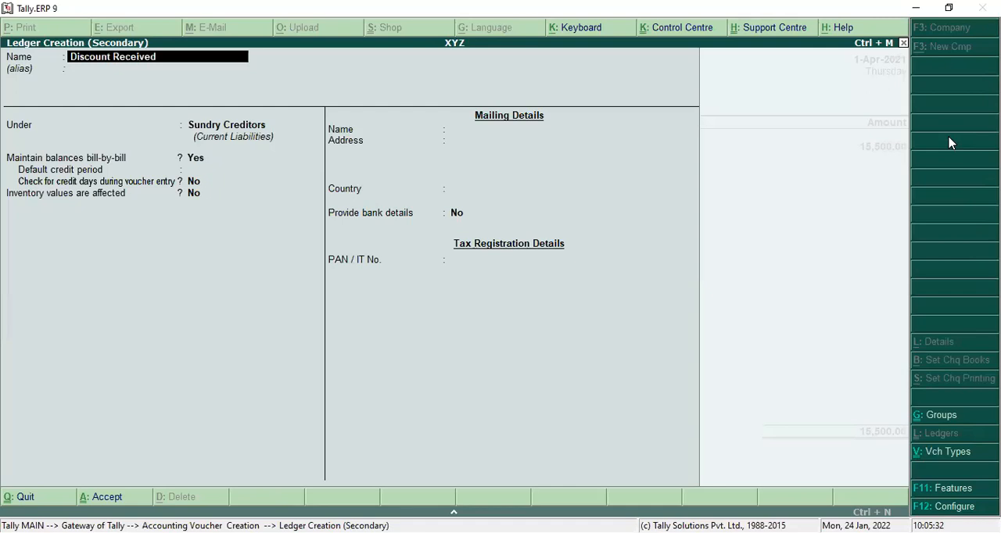
{"action": "key", "text": "Return"}
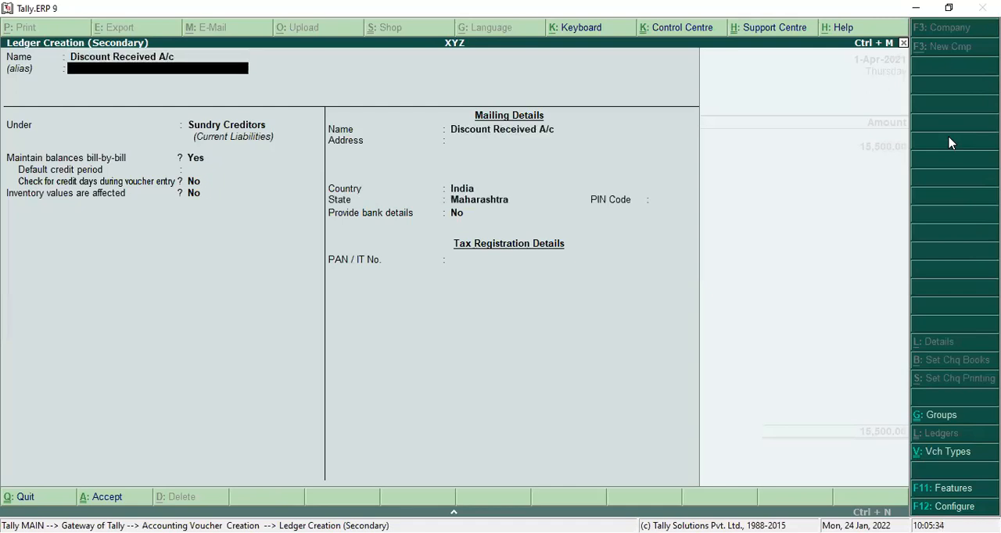
{"action": "key", "text": "Return"}
Step: Place Discount Received A/c under Indirect Incomes, keep the remaining defaults and save the ledger
{"action": "type", "text": "I"}
{"action": "key", "text": "Down"}
{"action": "key", "text": "Down"}
{"action": "key", "text": "Down"}
{"action": "key", "text": "Down"}
{"action": "key", "text": "Return"}
{"action": "key", "text": "Return"}
{"action": "key", "text": "Return"}
{"action": "key", "text": "Return"}
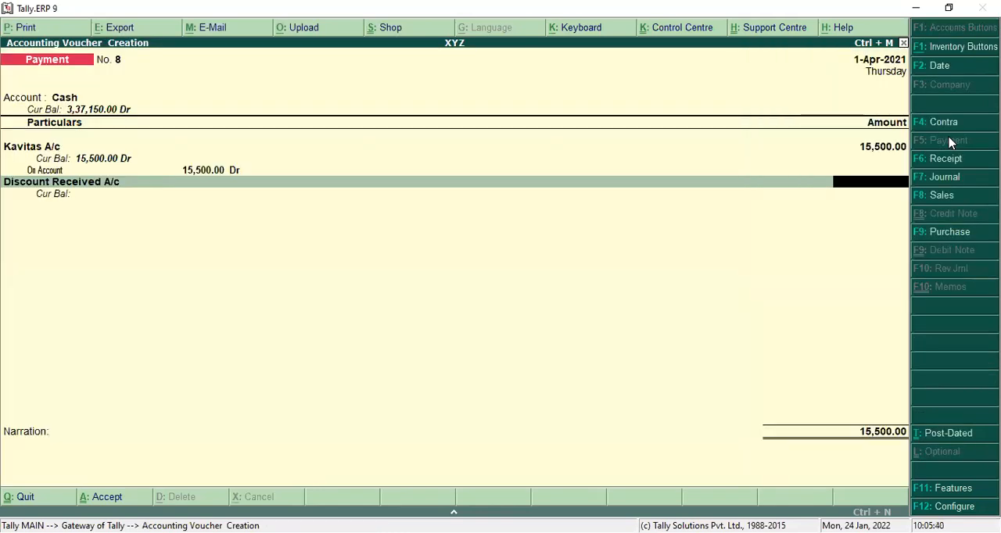
Step: Enter 500 for Discount Received A/c, save the payment voucher without a narration and return to the Gateway of Tally
{"action": "type", "text": "500"}
{"action": "key", "text": "Return"}
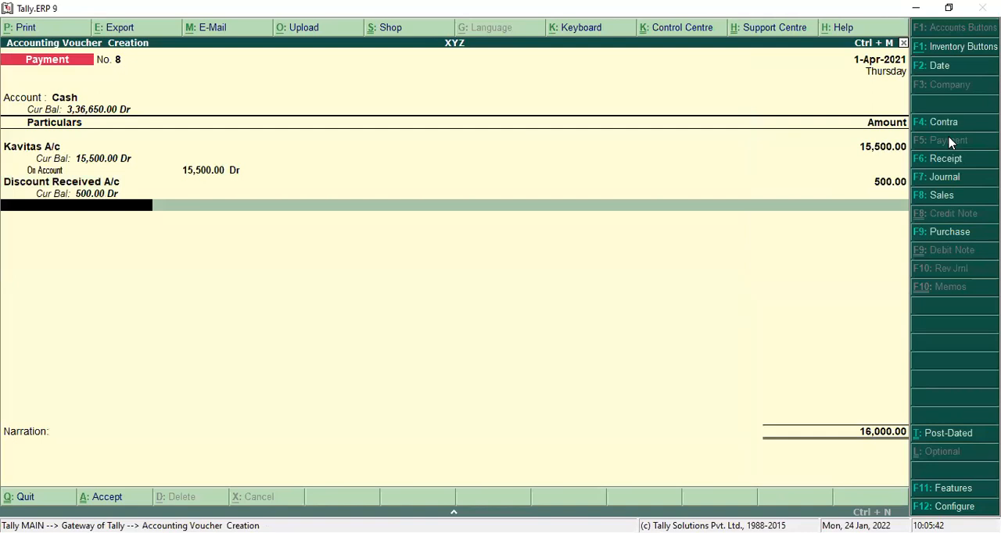
{"action": "key", "text": "Return"}
{"action": "key", "text": "Return"}
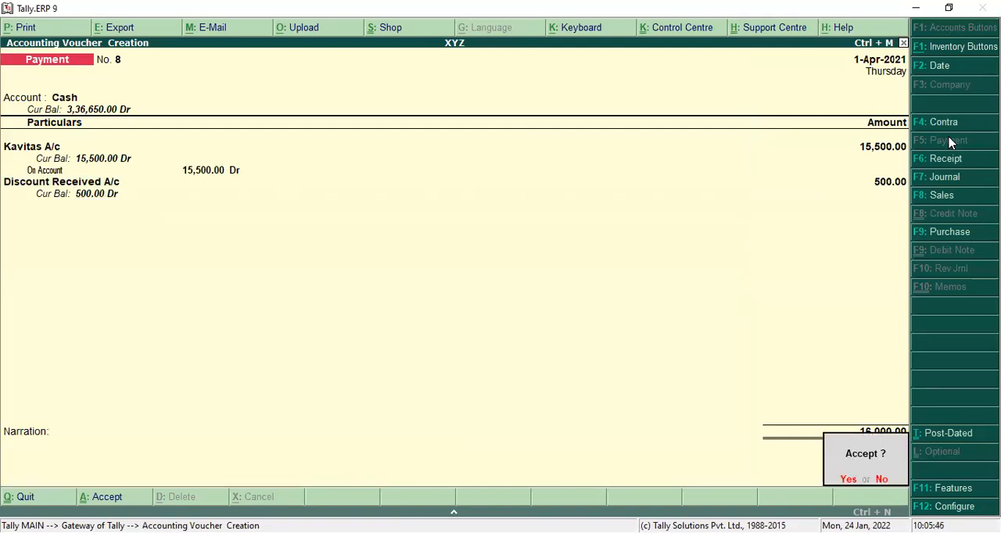
{"action": "key", "text": "Return"}
{"action": "key", "text": "Escape"}
{"action": "key", "text": "Return"}
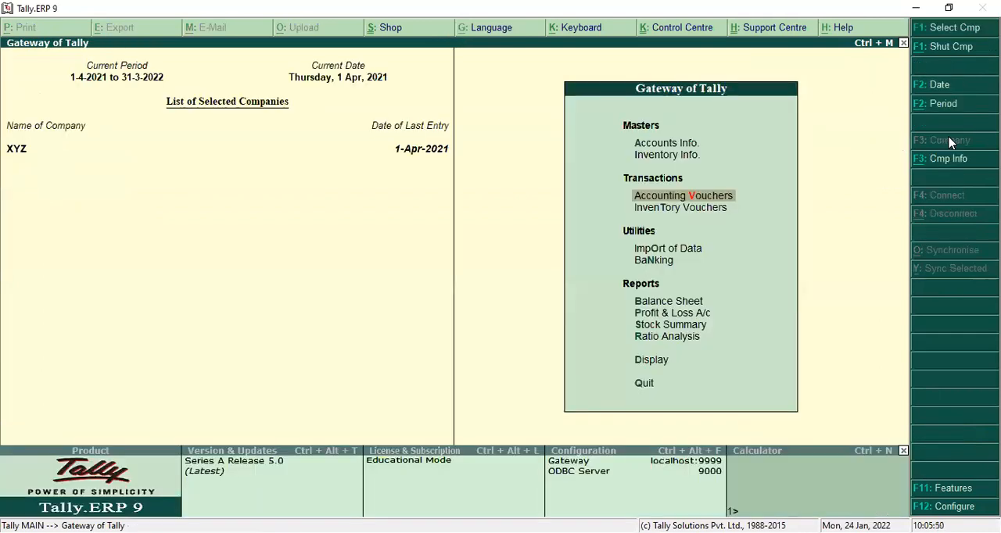
Step: Open the company's Balance Sheet and expand it to the detailed view to review the account balances
{"action": "key", "text": "Down"}
{"action": "key", "text": "Down"}
{"action": "key", "text": "Down"}
{"action": "key", "text": "Down"}
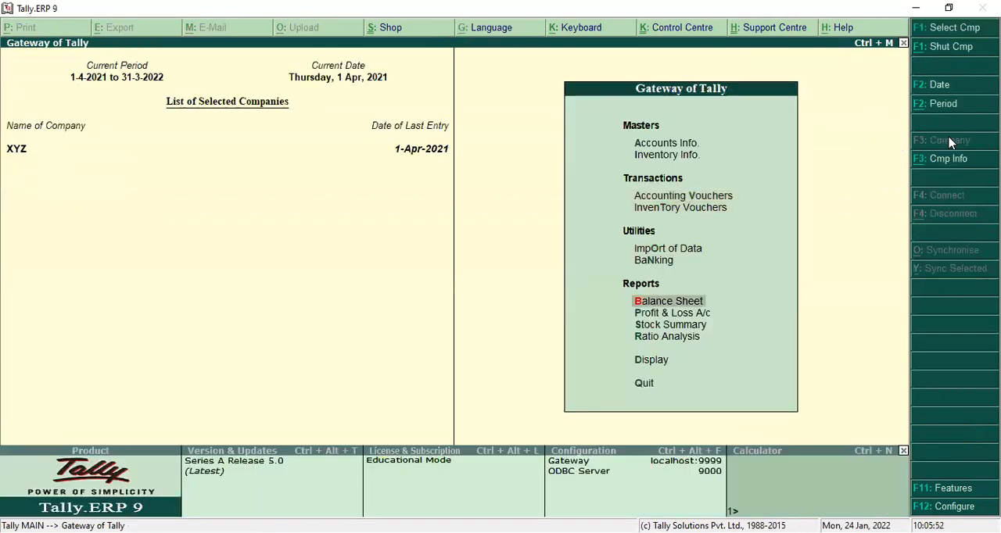
{"action": "key", "text": "Return"}
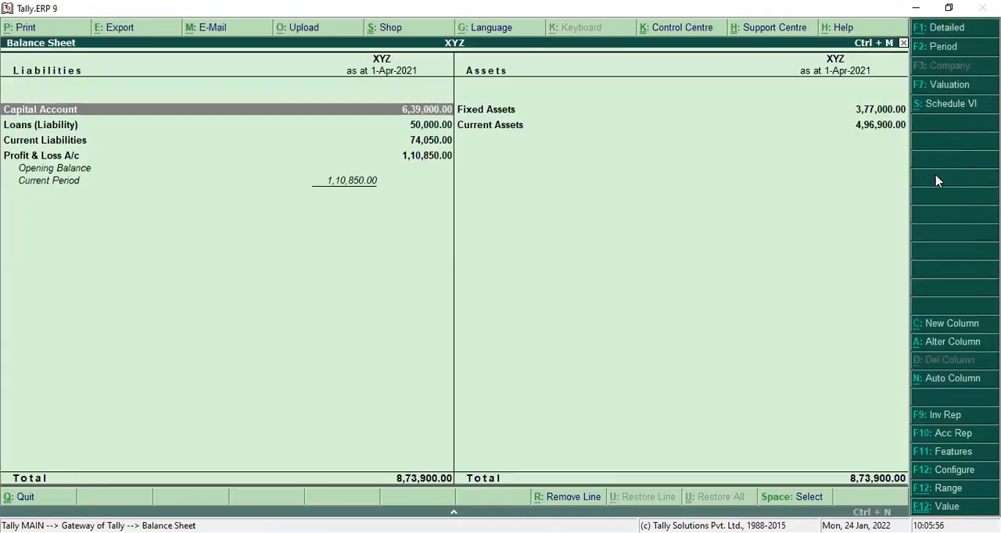
{"action": "left_click", "coordinate": [930, 37]}
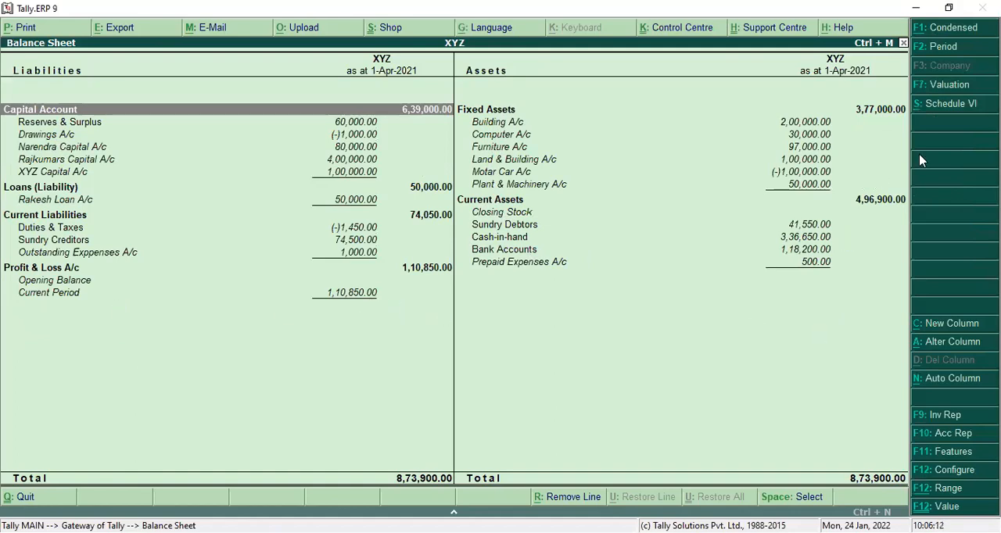
Step: Review the Schedule VI Balance Sheet in condensed and detailed form, and return to the Gateway of Tally
{"action": "left_click", "coordinate": [945, 108]}
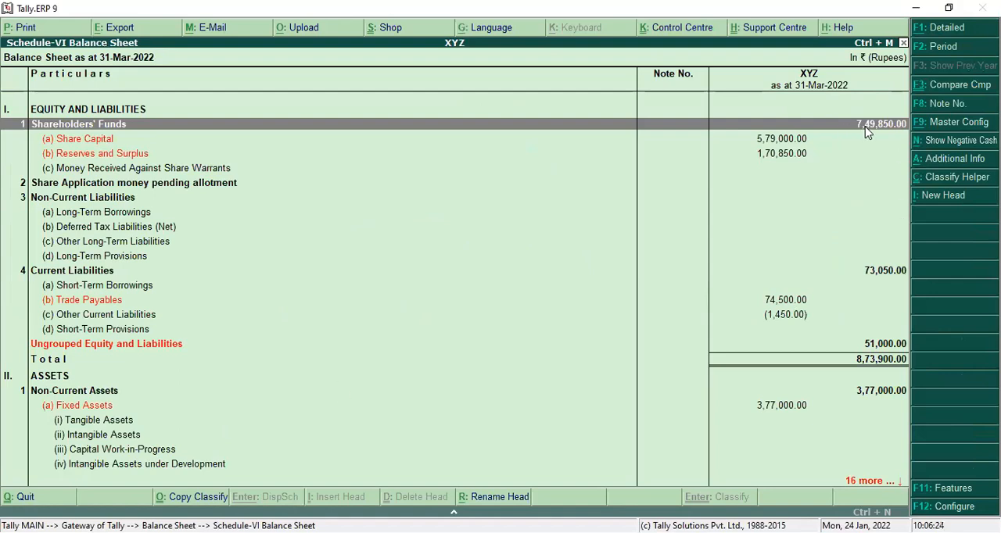
{"action": "left_click", "coordinate": [947, 27]}
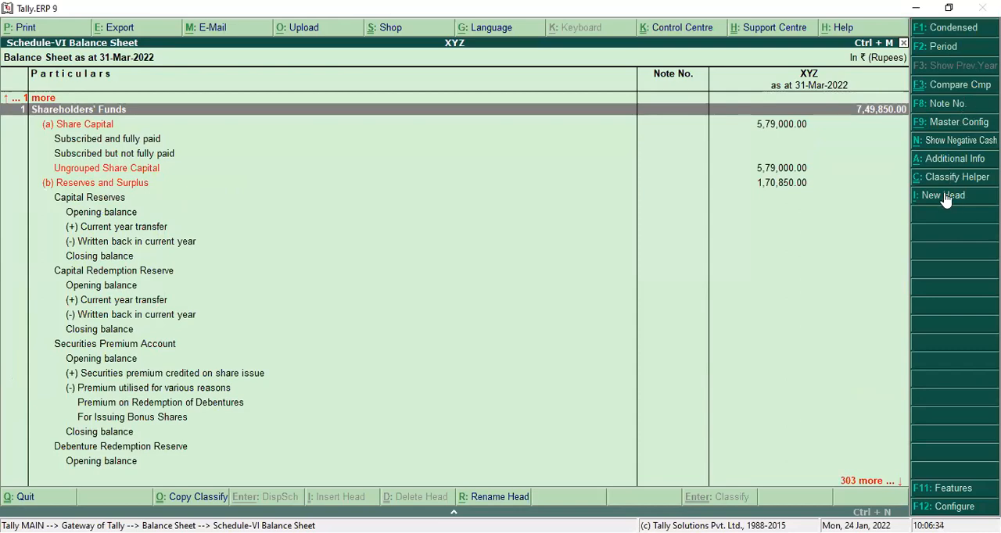
{"action": "key", "text": "Escape"}
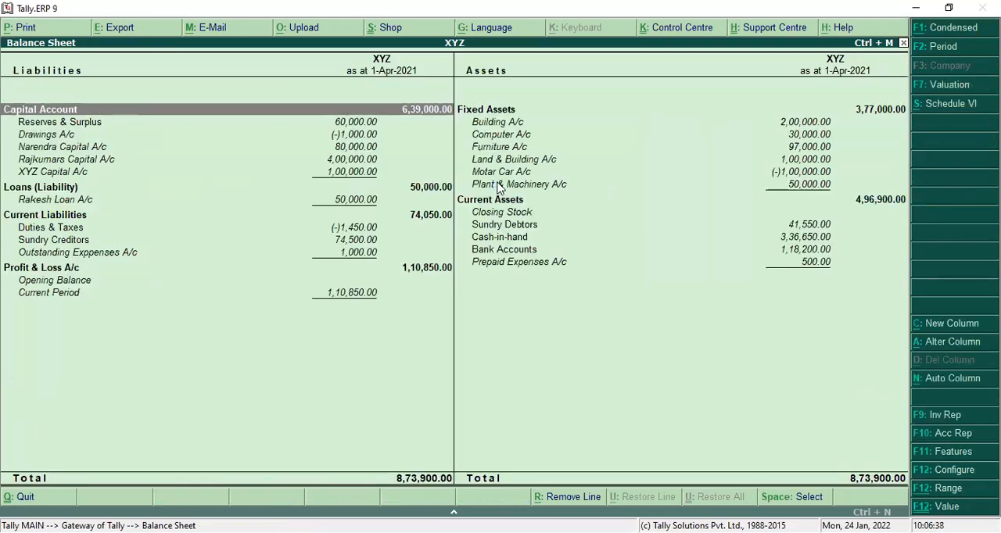
{"action": "key", "text": "Escape"}
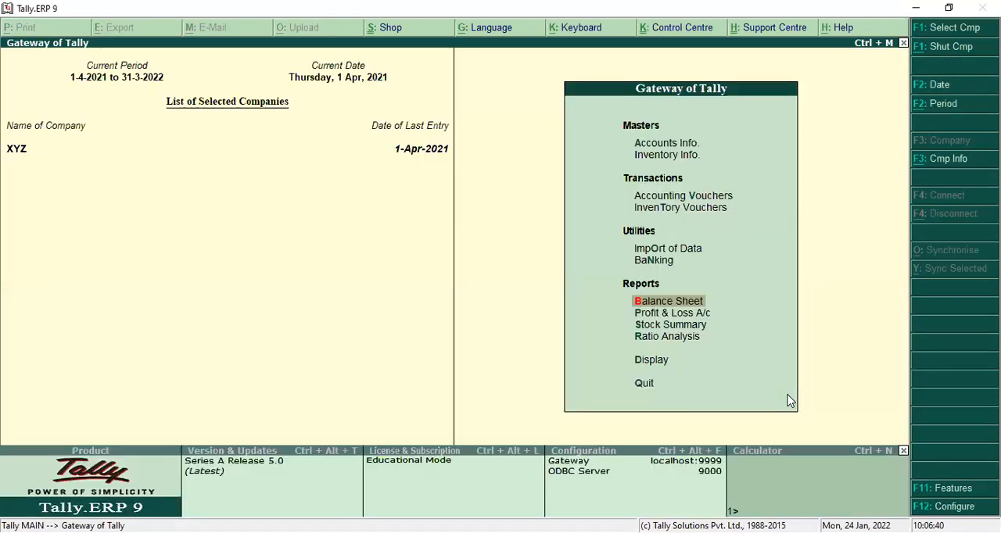
Step: Review the Profit & Loss A/c in its detailed view, and return to the Gateway of Tally
{"action": "left_click", "coordinate": [643, 315]}
{"action": "left_click", "coordinate": [643, 315]}
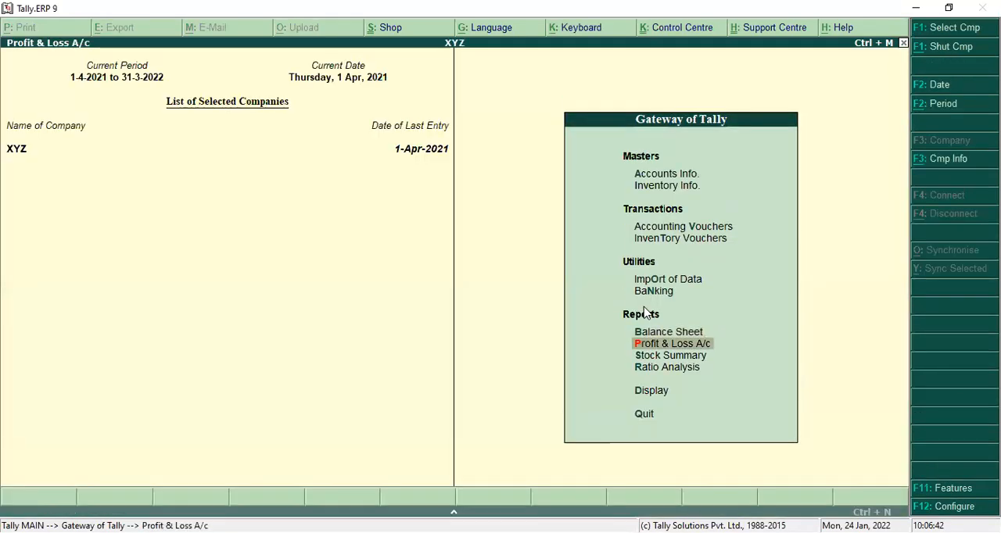
{"action": "left_click", "coordinate": [942, 28]}
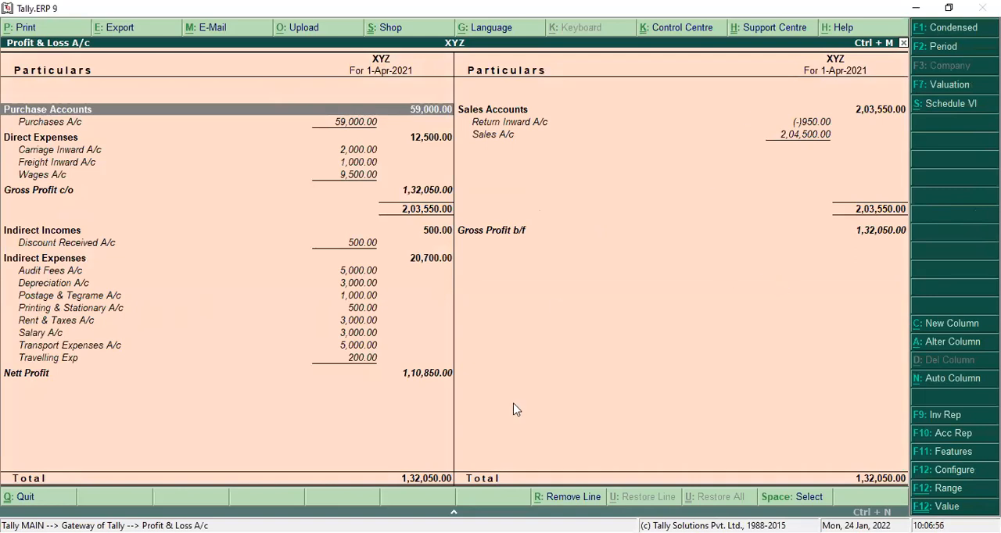
{"action": "key", "text": "Escape"}
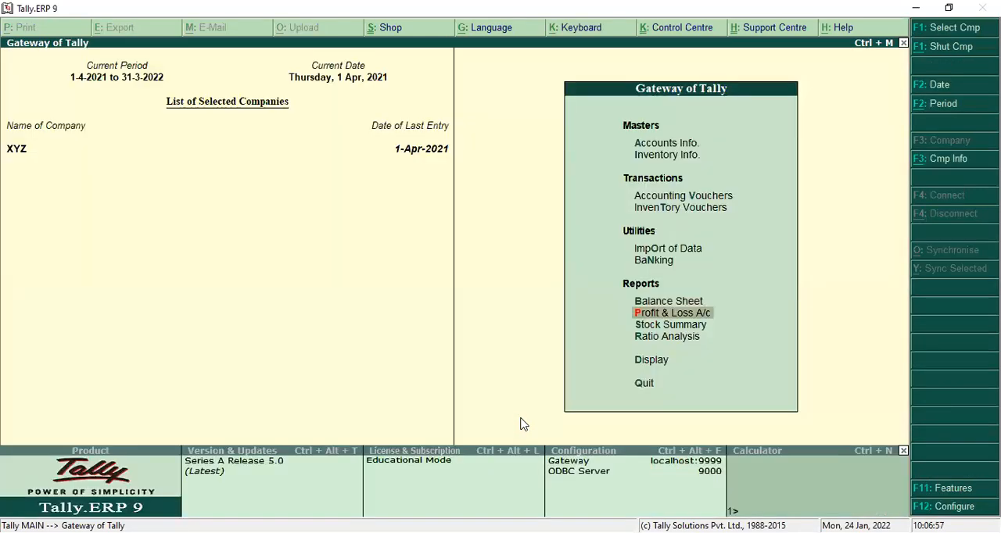
Step: Open the Trial Balance to check the closing debit and credit balances, and close the report
{"action": "double_click", "coordinate": [651, 362]}
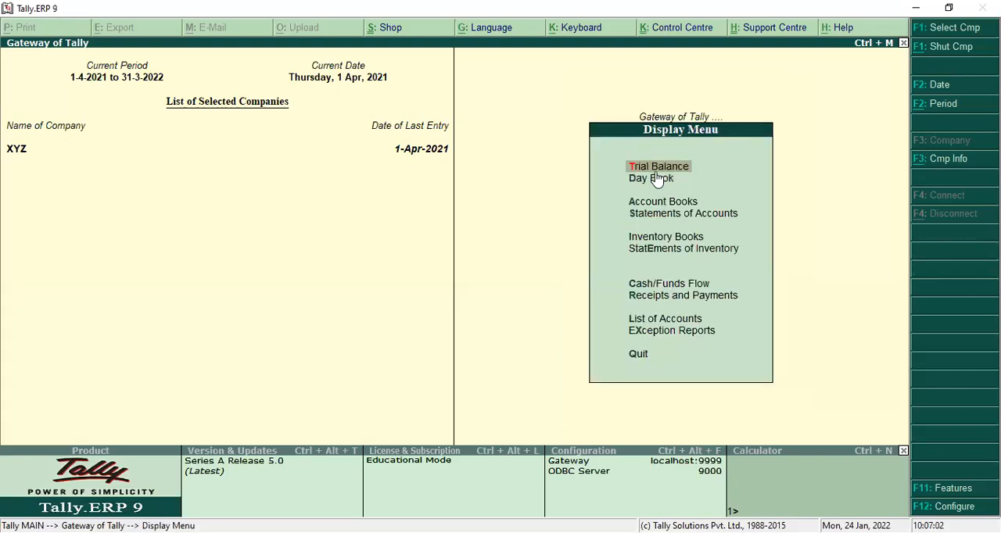
{"action": "key", "text": "Return"}
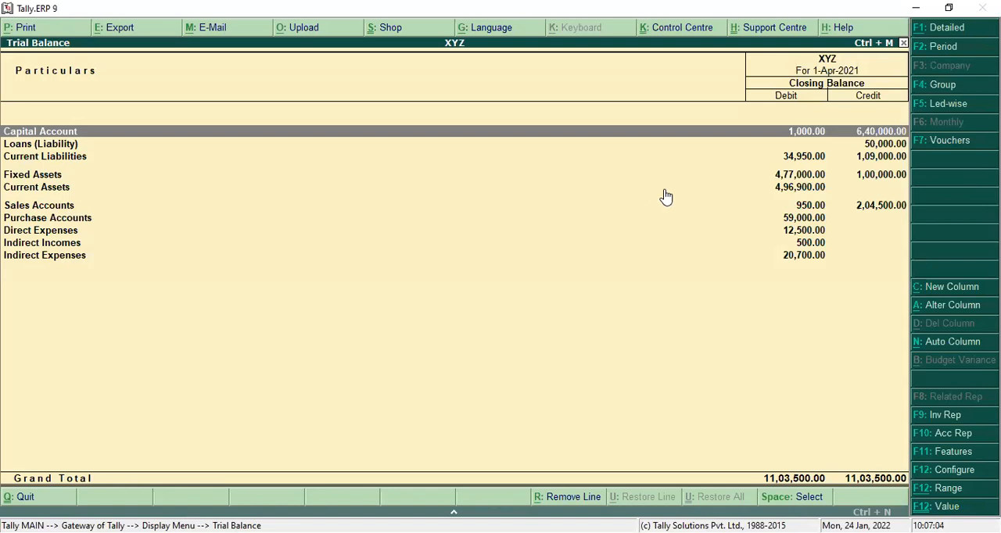
{"action": "key", "text": "Escape"}
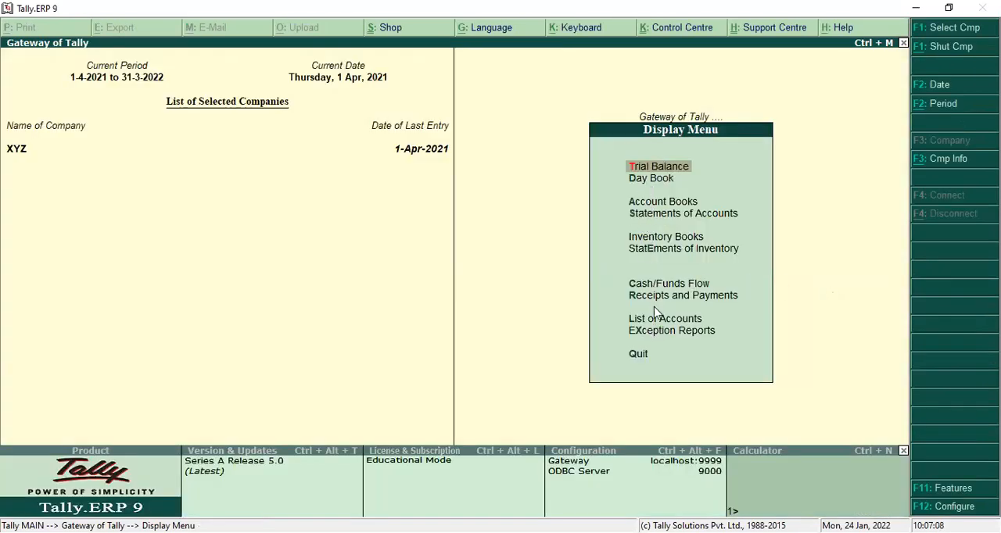
Step: Open the Day Book and expand it to the detailed view
{"action": "left_click", "coordinate": [650, 180]}
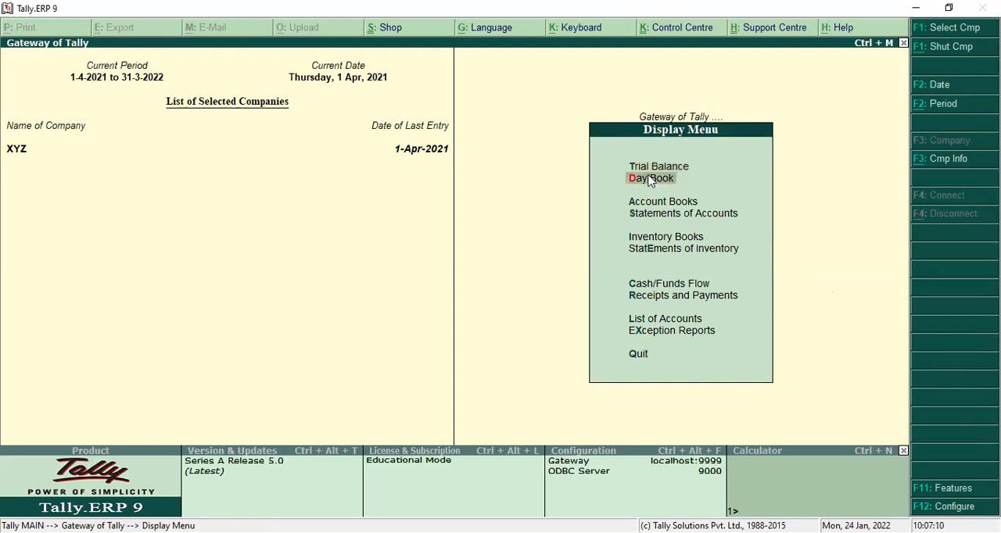
{"action": "left_click", "coordinate": [651, 180]}
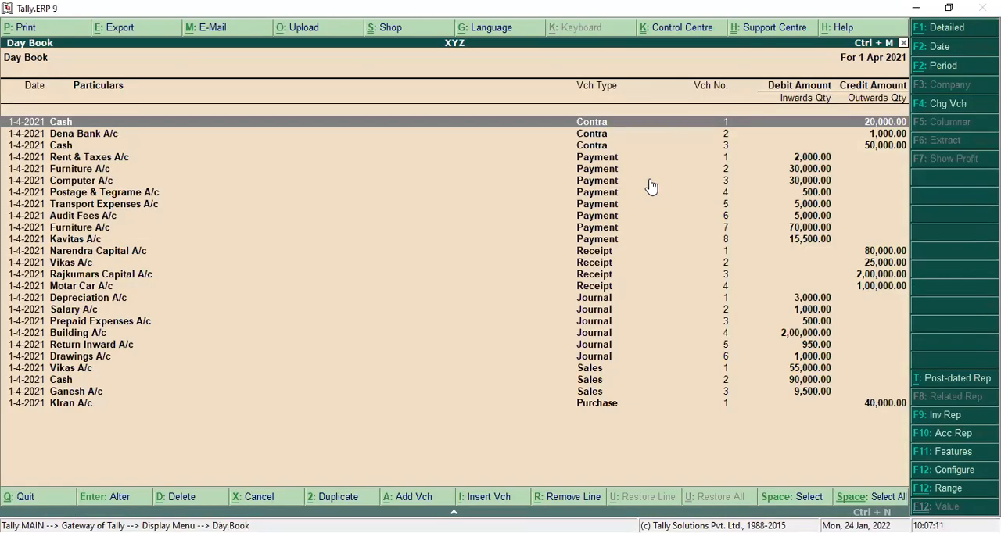
{"action": "left_click", "coordinate": [954, 32]}
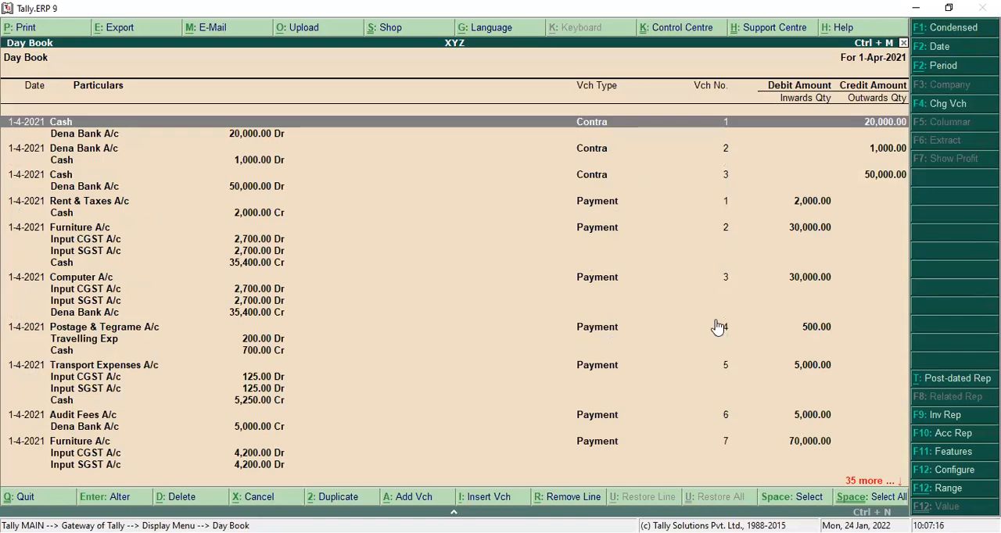
Step: Review the detailed Day Book entries from the first contra voucher through to the purchase voucher at the end
{"action": "key", "text": "Down"}
{"action": "key", "text": "Down"}
{"action": "key", "text": "Down"}
{"action": "key", "text": "Down"}
{"action": "key", "text": "Down"}
{"action": "key", "text": "Down"}
{"action": "key", "text": "Down"}
{"action": "key", "text": "Down"}
{"action": "key", "text": "Down"}
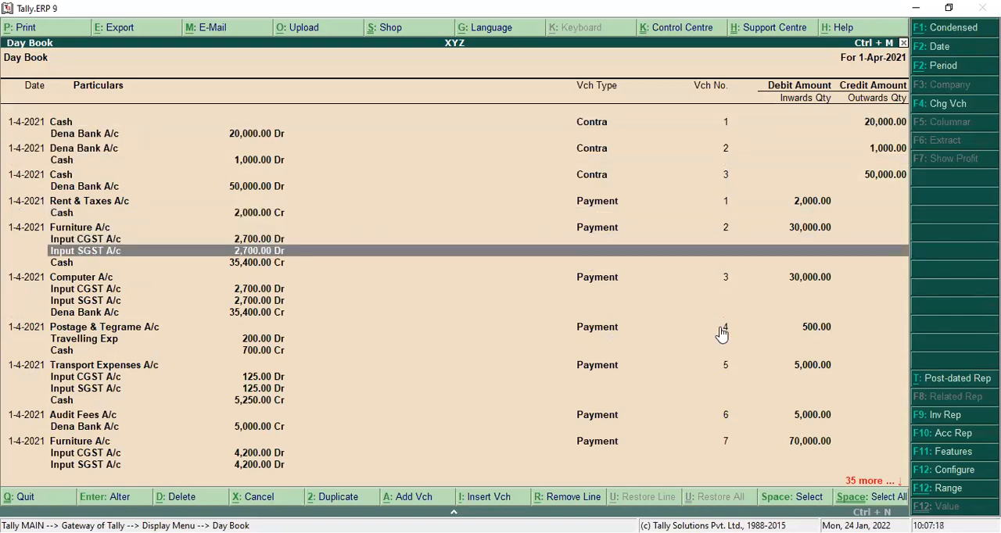
{"action": "key", "text": "Down"}
{"action": "key", "text": "Down"}
{"action": "key", "text": "Down"}
{"action": "key", "text": "Down"}
{"action": "key", "text": "Down"}
{"action": "key", "text": "Down"}
{"action": "key", "text": "Down"}
{"action": "key", "text": "Down"}
{"action": "key", "text": "Down"}
{"action": "key", "text": "Down"}
{"action": "key", "text": "Down"}
{"action": "key", "text": "Down"}
{"action": "key", "text": "Down"}
{"action": "key", "text": "Down"}
{"action": "key", "text": "Down"}
{"action": "key", "text": "Down"}
{"action": "key", "text": "Down"}
{"action": "key", "text": "Down"}
{"action": "key", "text": "Down"}
{"action": "key", "text": "Down"}
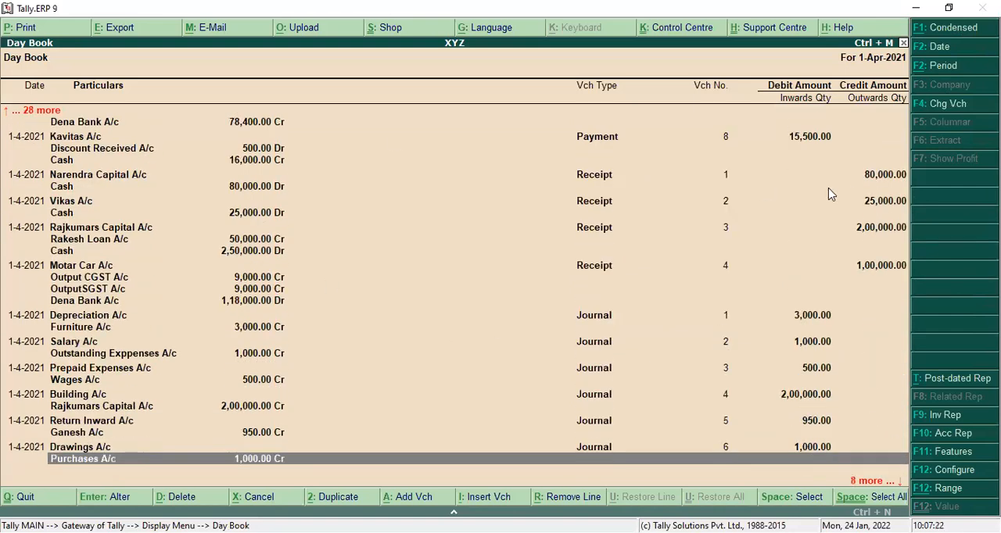
{"action": "key", "text": "Down"}
{"action": "key", "text": "Down"}
{"action": "key", "text": "Down"}
{"action": "key", "text": "Down"}
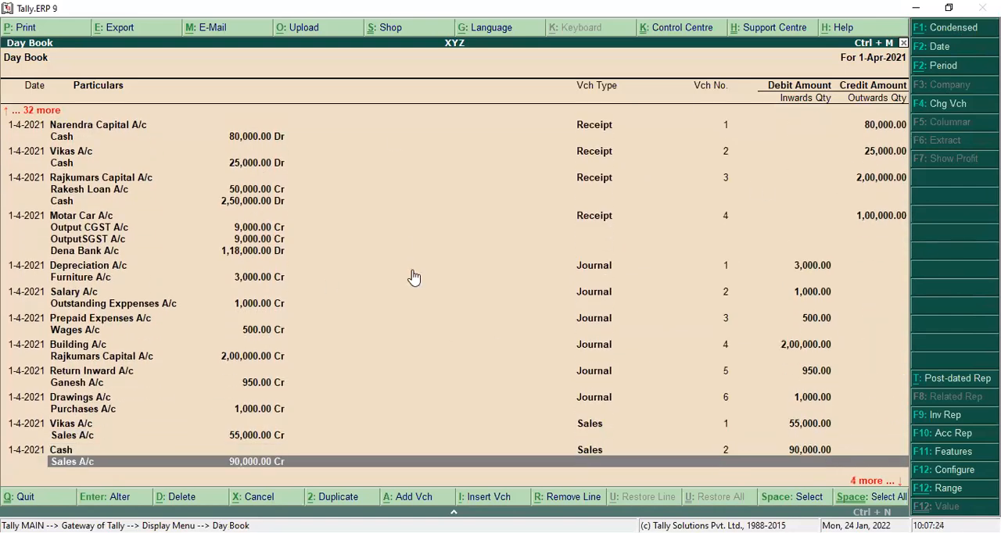
{"action": "key", "text": "Down"}
{"action": "key", "text": "Down"}
{"action": "key", "text": "Down"}
{"action": "key", "text": "Down"}
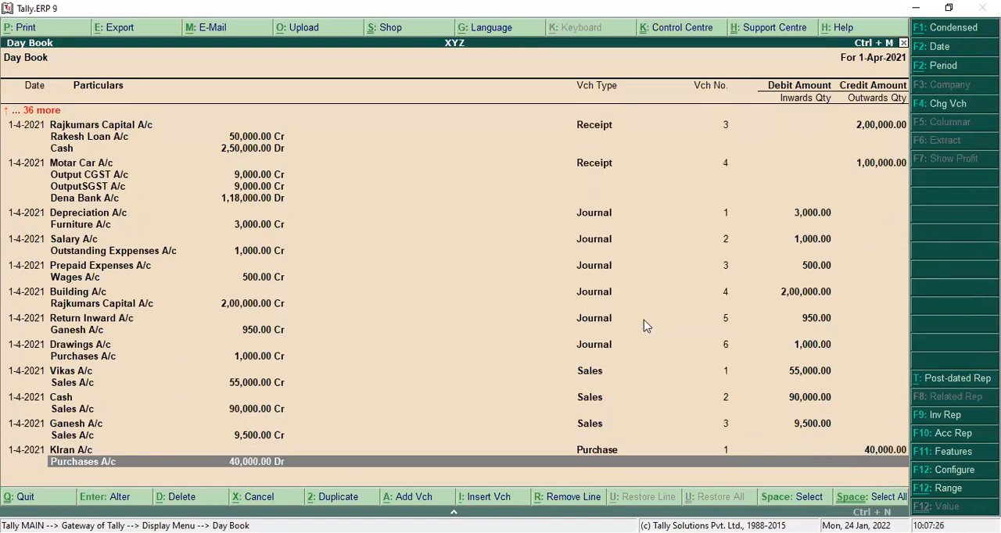
Step: Go back through the Day Book entries to the first contra voucher, and close the report
{"action": "key", "text": "Up"}
{"action": "key", "text": "Up"}
{"action": "key", "text": "Up"}
{"action": "key", "text": "Up"}
{"action": "key", "text": "Up"}
{"action": "key", "text": "Up"}
{"action": "key", "text": "Up"}
{"action": "key", "text": "Up"}
{"action": "key", "text": "Up"}
{"action": "key", "text": "Up"}
{"action": "key", "text": "Up"}
{"action": "key", "text": "Up"}
{"action": "key", "text": "Up"}
{"action": "key", "text": "Up"}
{"action": "key", "text": "Up"}
{"action": "key", "text": "Up"}
{"action": "key", "text": "Up"}
{"action": "key", "text": "Up"}
{"action": "key", "text": "Up"}
{"action": "key", "text": "Up"}
{"action": "key", "text": "Up"}
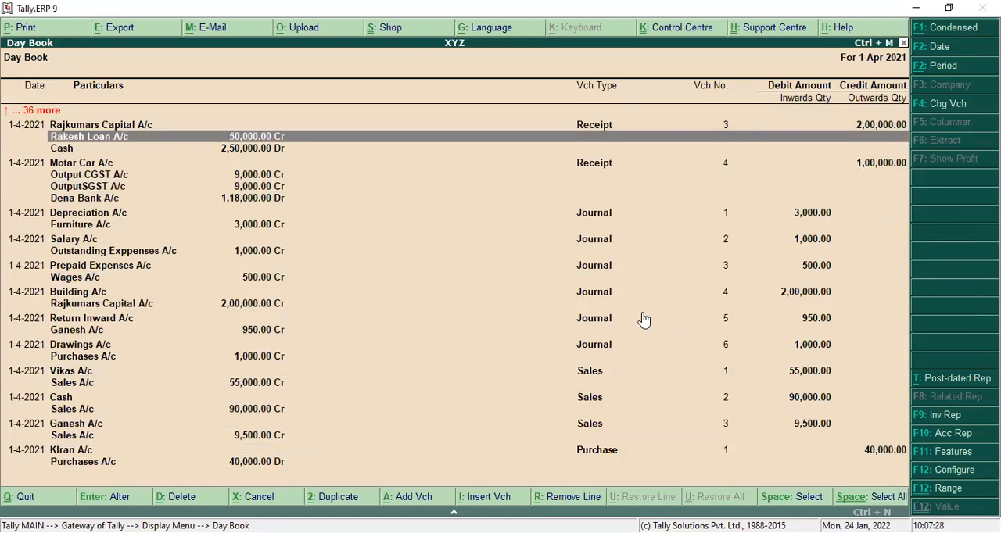
{"action": "key", "text": "Up"}
{"action": "key", "text": "Up"}
{"action": "key", "text": "Up"}
{"action": "key", "text": "Up"}
{"action": "key", "text": "Up"}
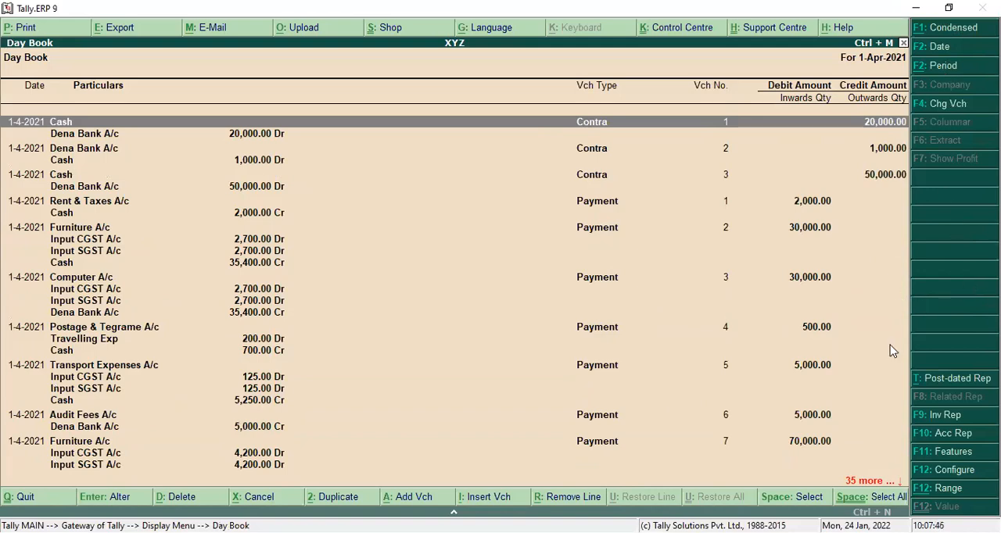
{"action": "key", "text": "Escape"}
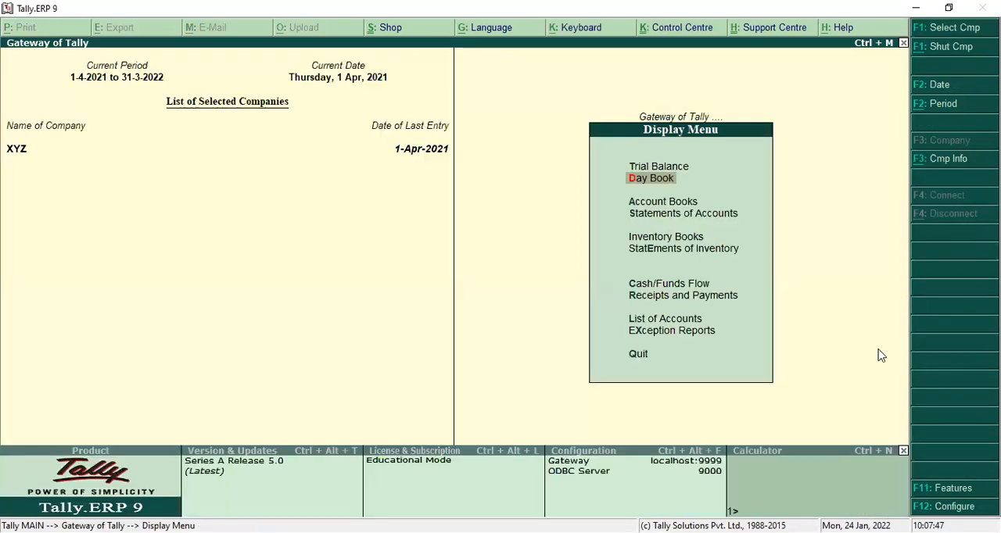
Step: Review Dena Bank A/c's April vouchers from the Cash/Bank Book(s), and return to Account Books
{"action": "left_click", "coordinate": [664, 206]}
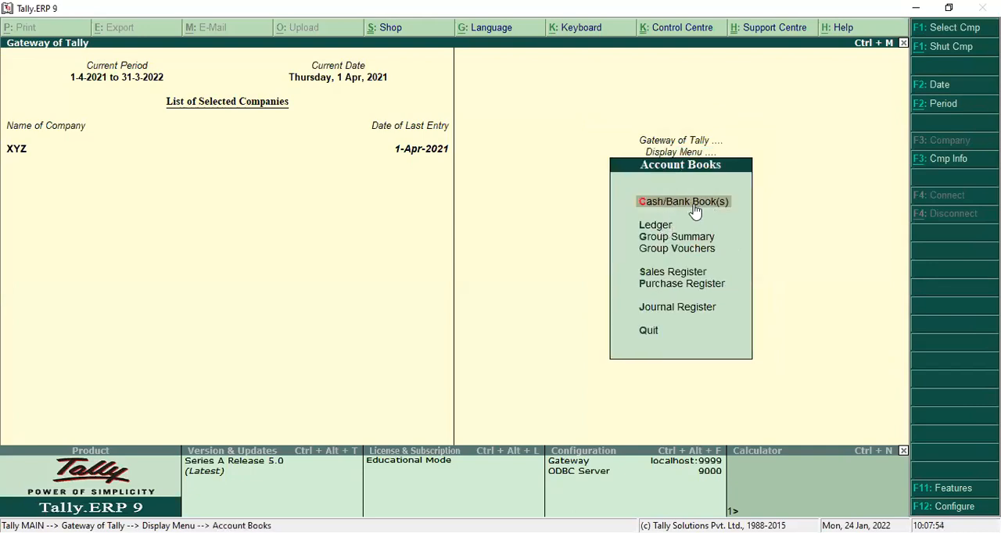
{"action": "left_click", "coordinate": [689, 208]}
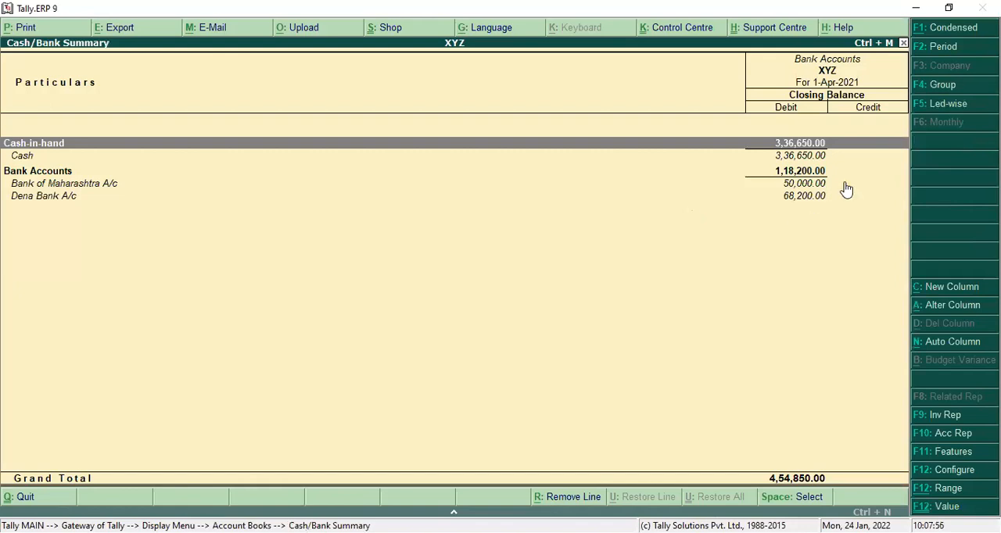
{"action": "left_click", "coordinate": [950, 36]}
{"action": "left_click", "coordinate": [45, 203]}
{"action": "left_click", "coordinate": [45, 203]}
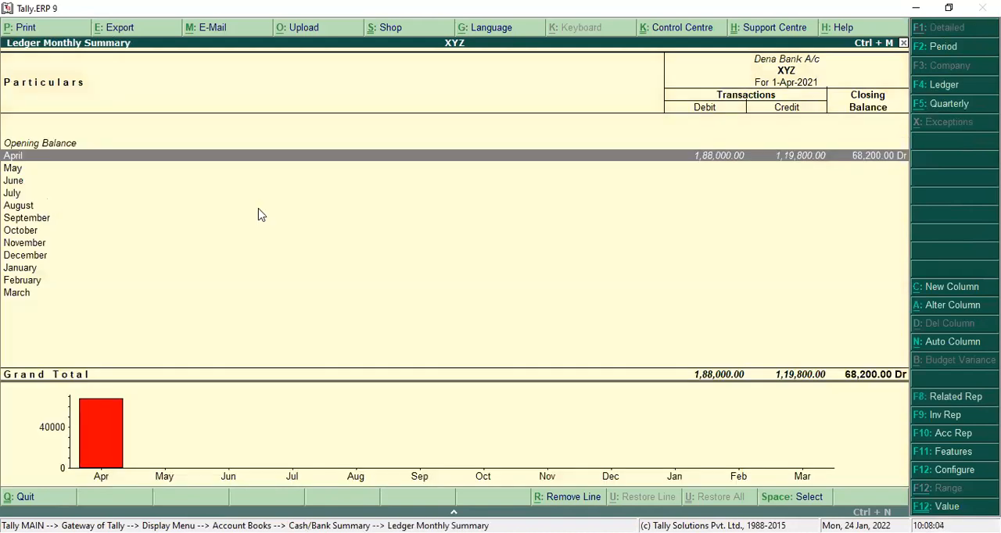
{"action": "left_click", "coordinate": [711, 162]}
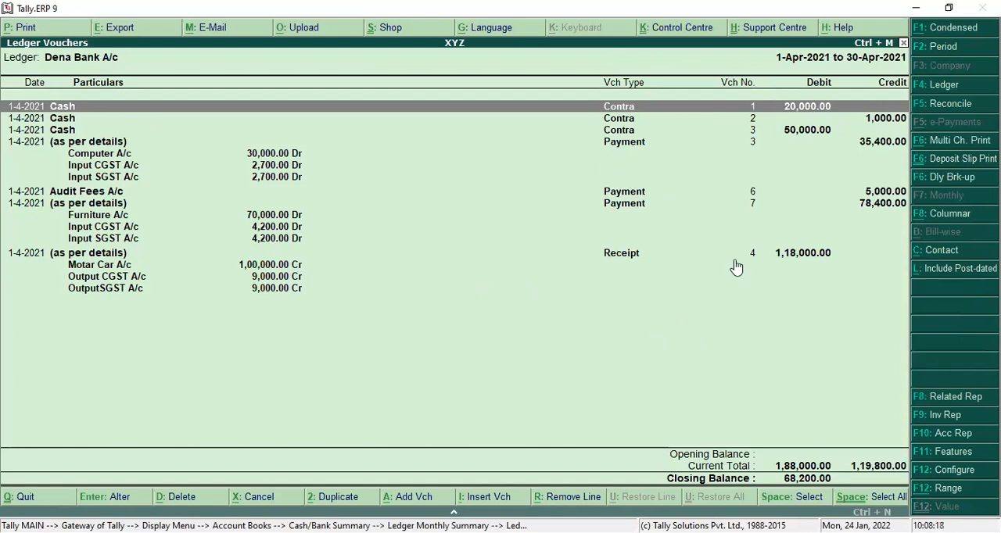
{"action": "key", "text": "Escape"}
{"action": "key", "text": "Escape"}
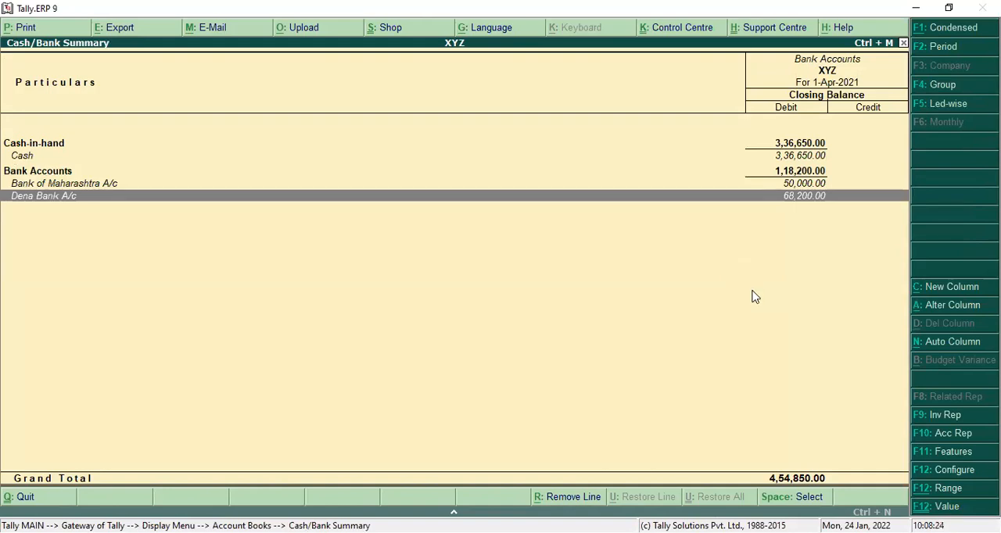
{"action": "key", "text": "Escape"}
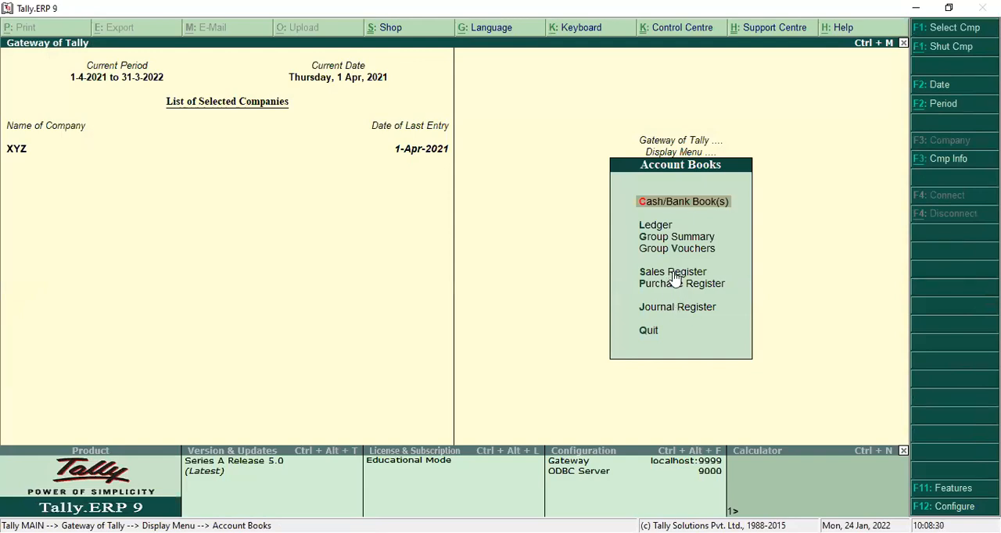
Step: Open the Sales Register from Account Books
{"action": "left_click", "coordinate": [673, 274]}
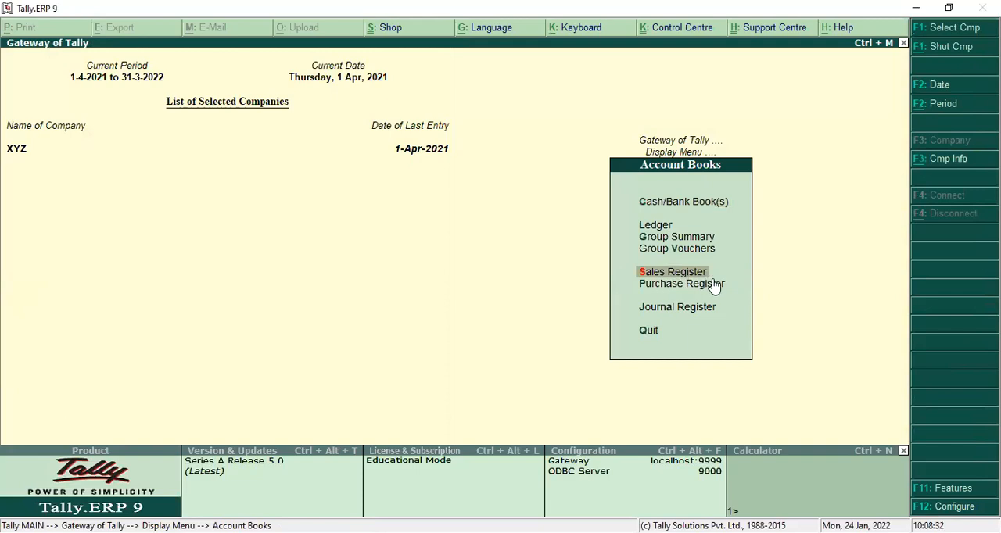